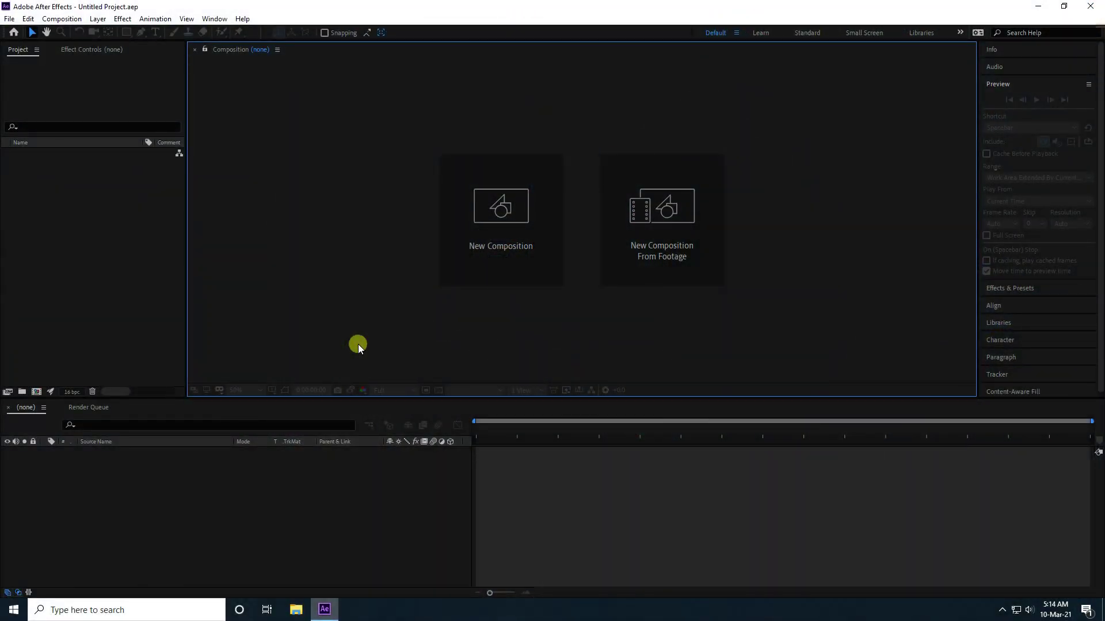
Create a composition with the HDTV 1080 29.97 preset and add a solid layer named E3D
click(523, 247)
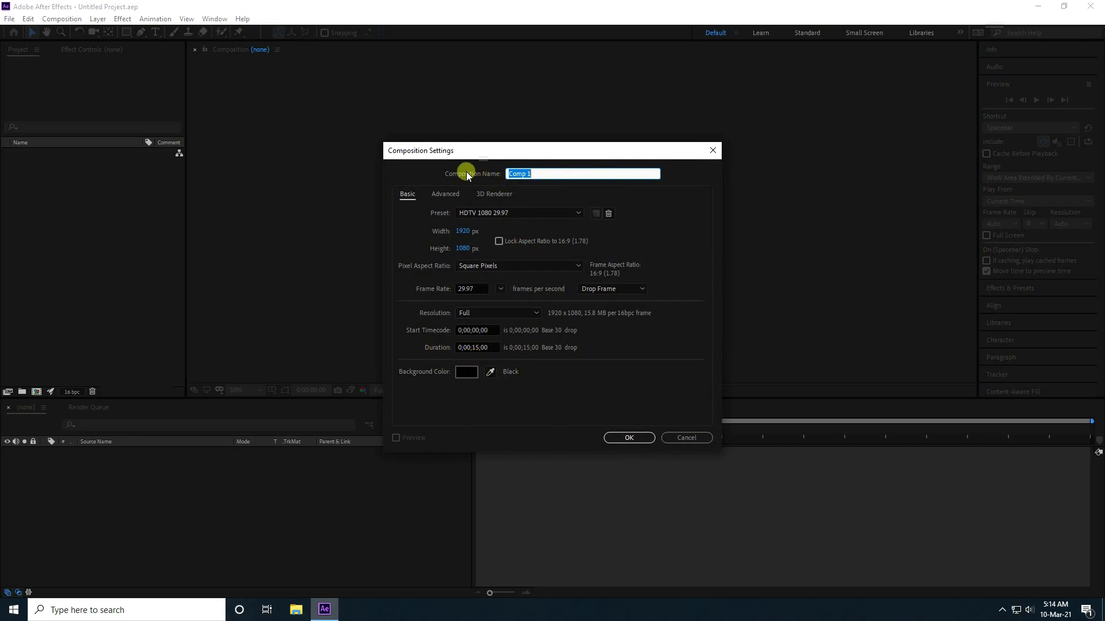
click(628, 439)
right_click(204, 517)
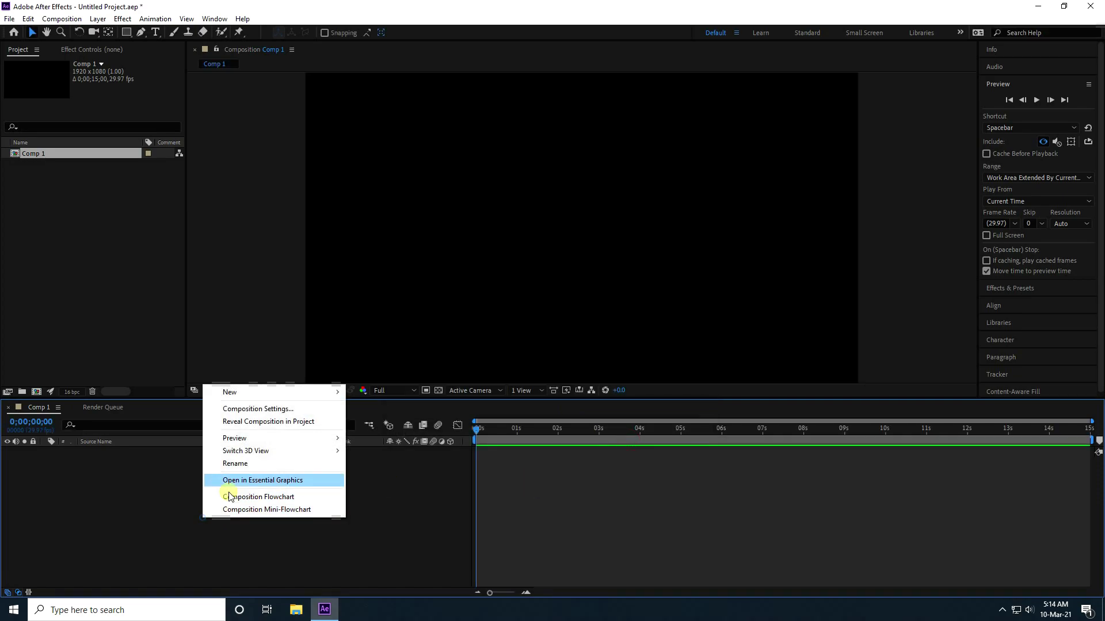
click(230, 393)
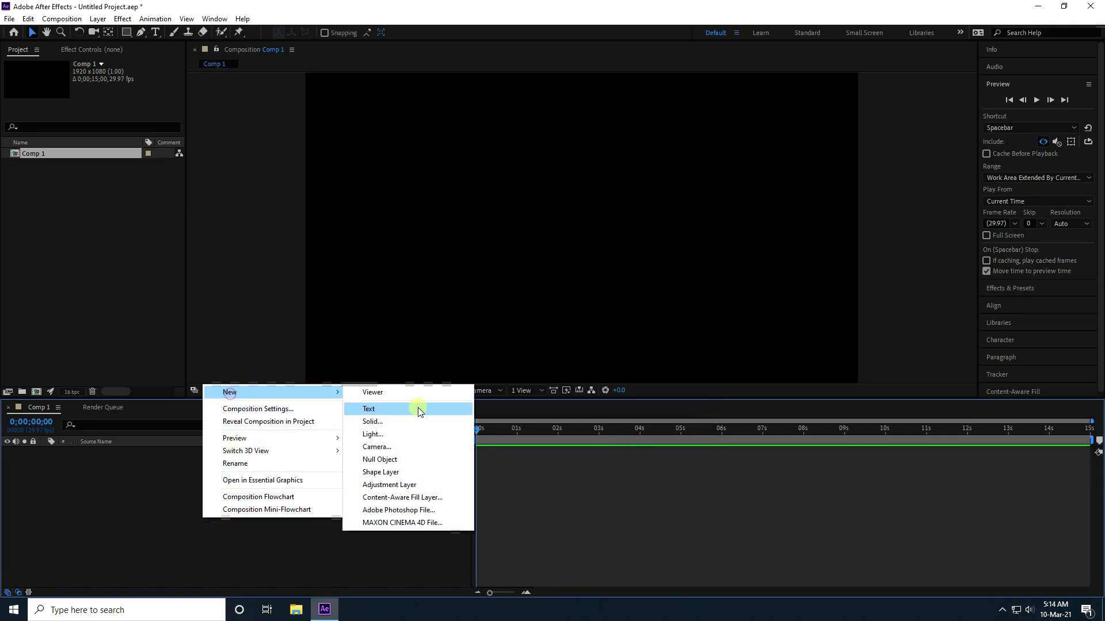
click(371, 421)
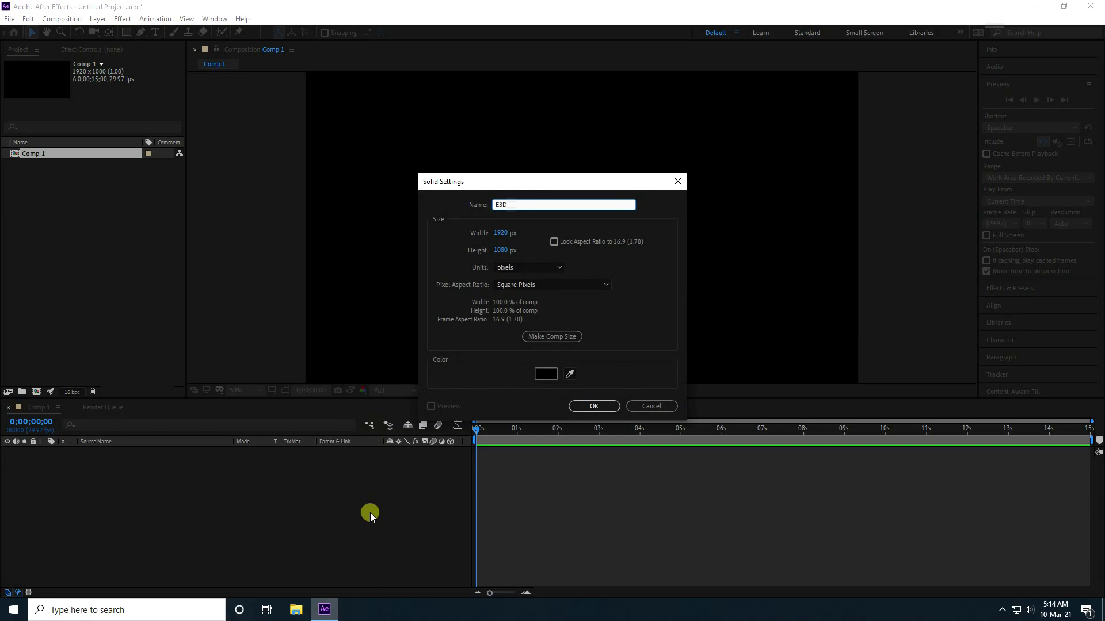
click(596, 406)
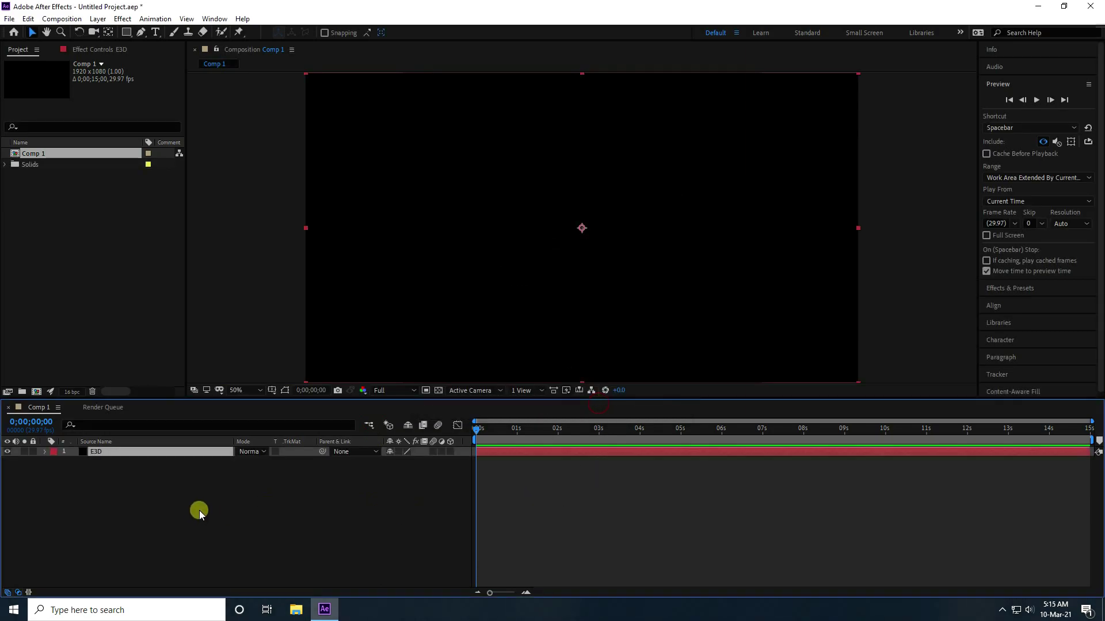
Apply the Video Copilot Element effect to the E3D solid and open its Scene Setup
click(131, 21)
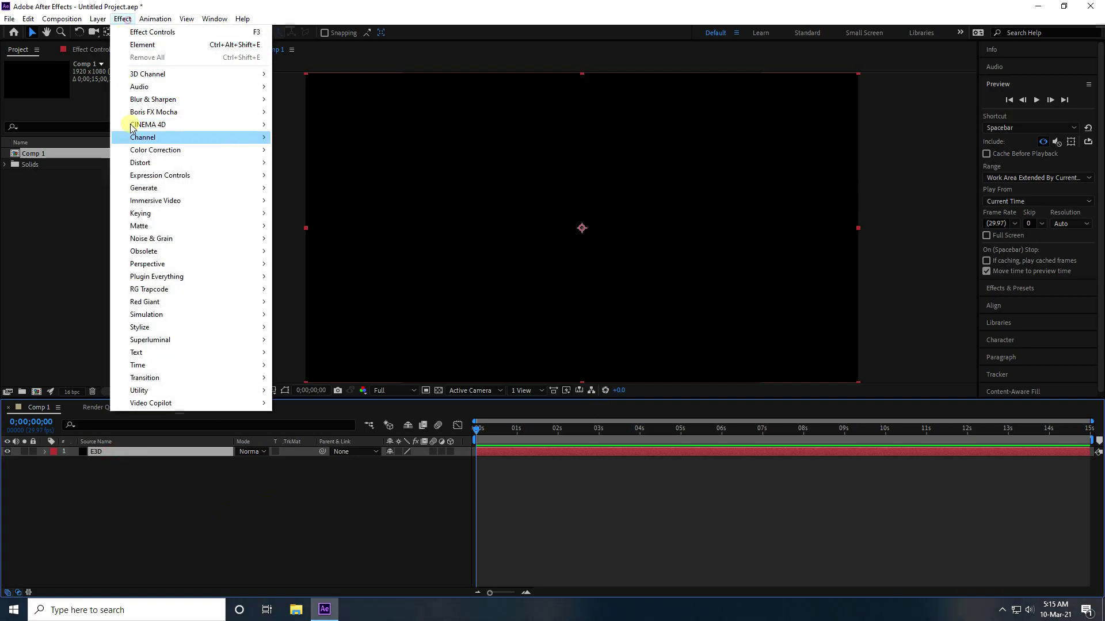
mouse_move(205, 403)
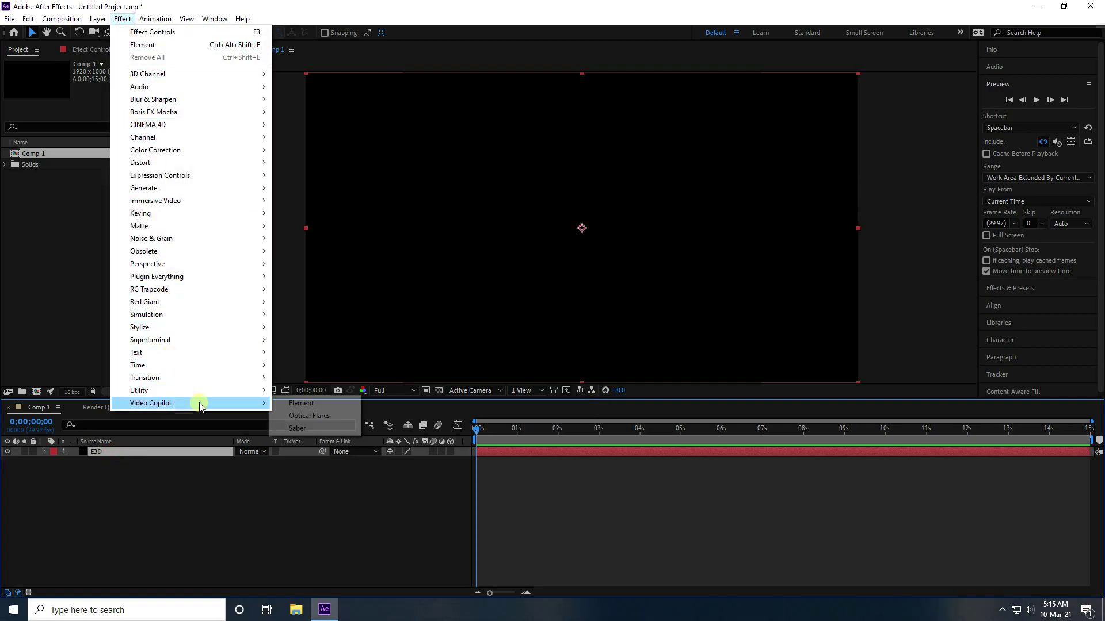
click(308, 407)
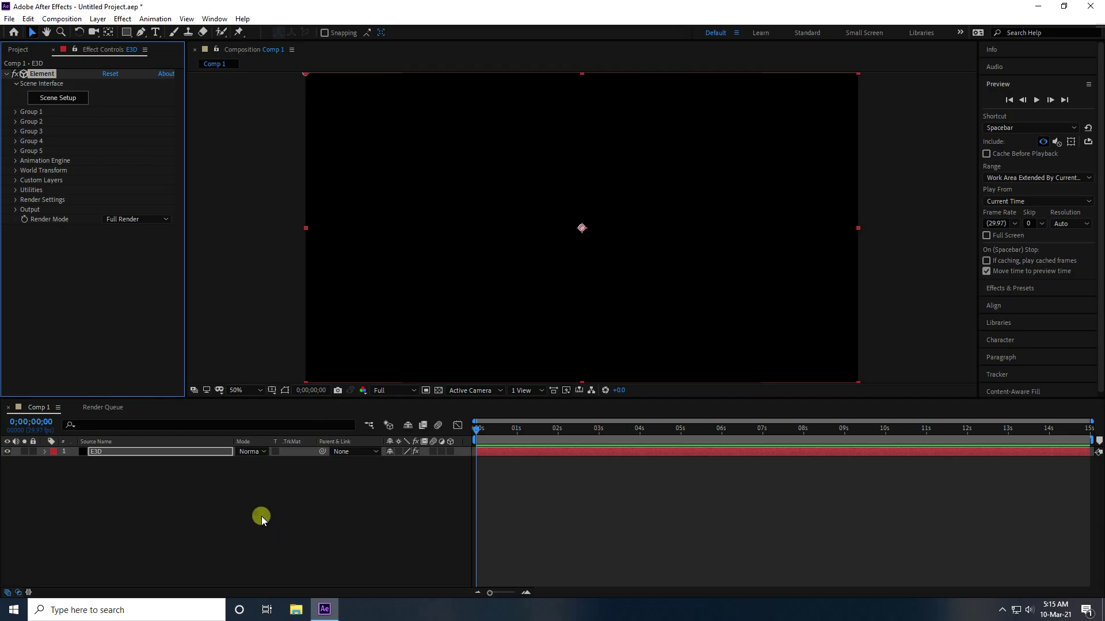
click(45, 99)
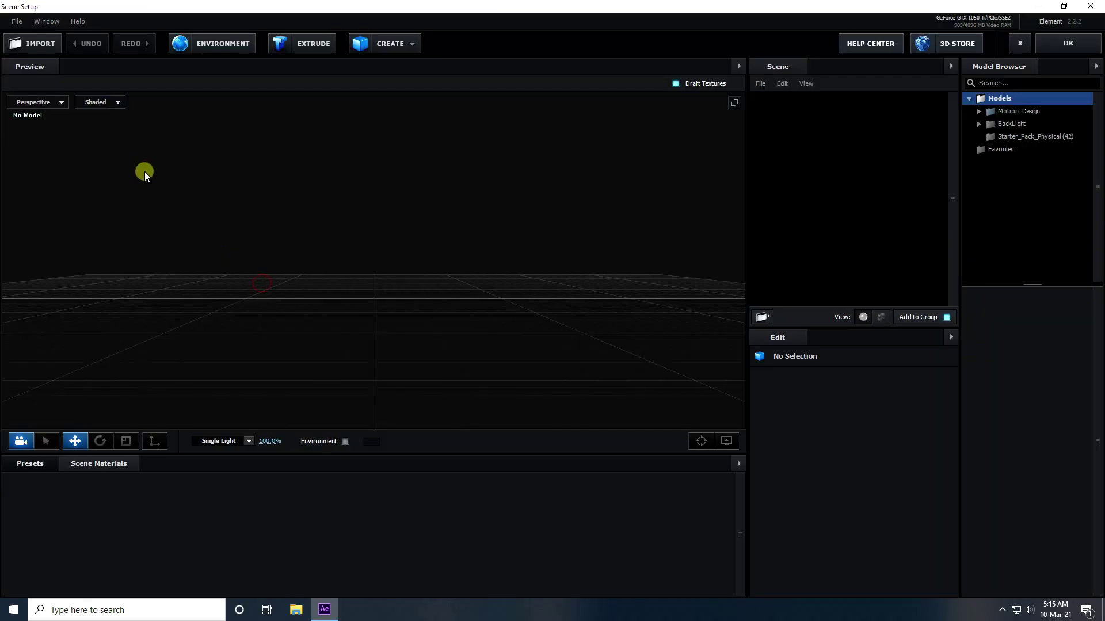
Create a plane model in the scene
drag(314, 339, 353, 354)
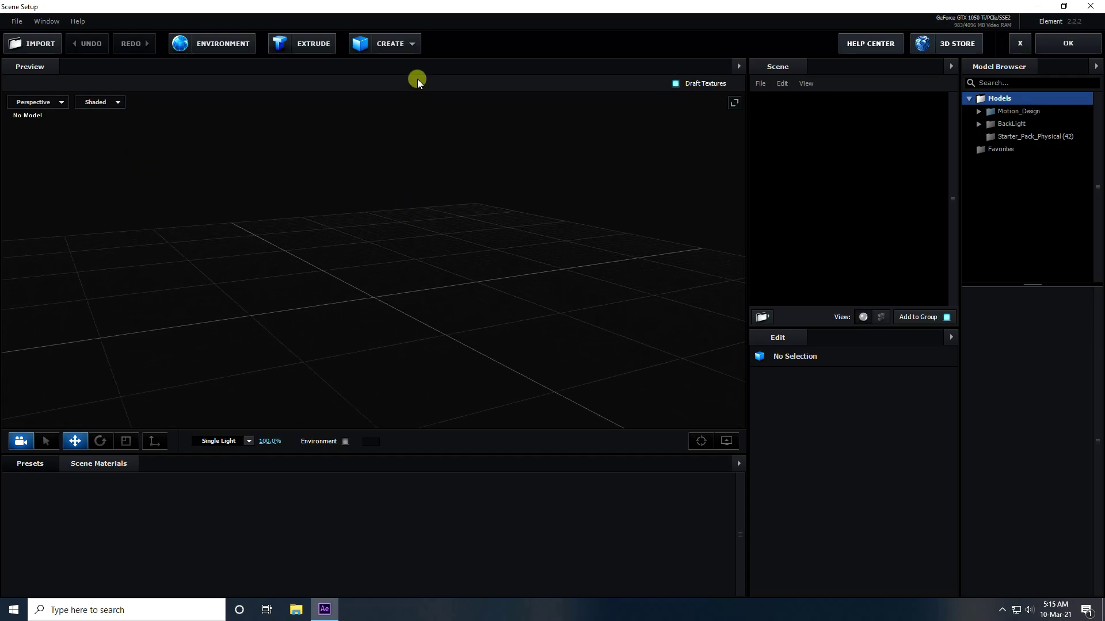
click(413, 45)
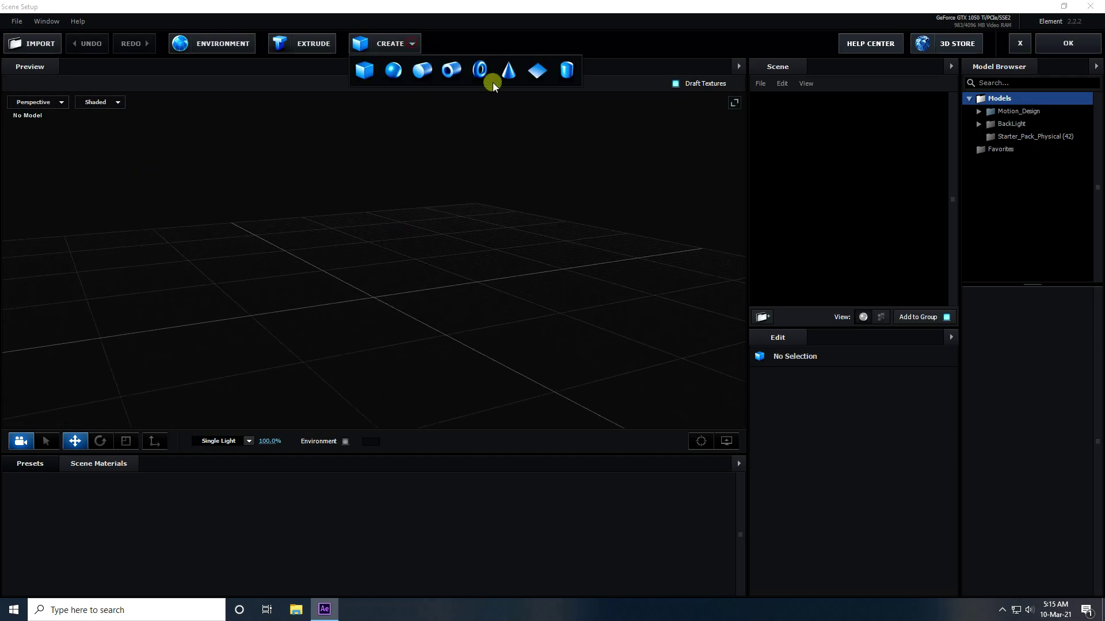
click(538, 71)
Set the plane's size to 8 by 8 and make it a 2-sided plane
scroll(371, 313, down, 3)
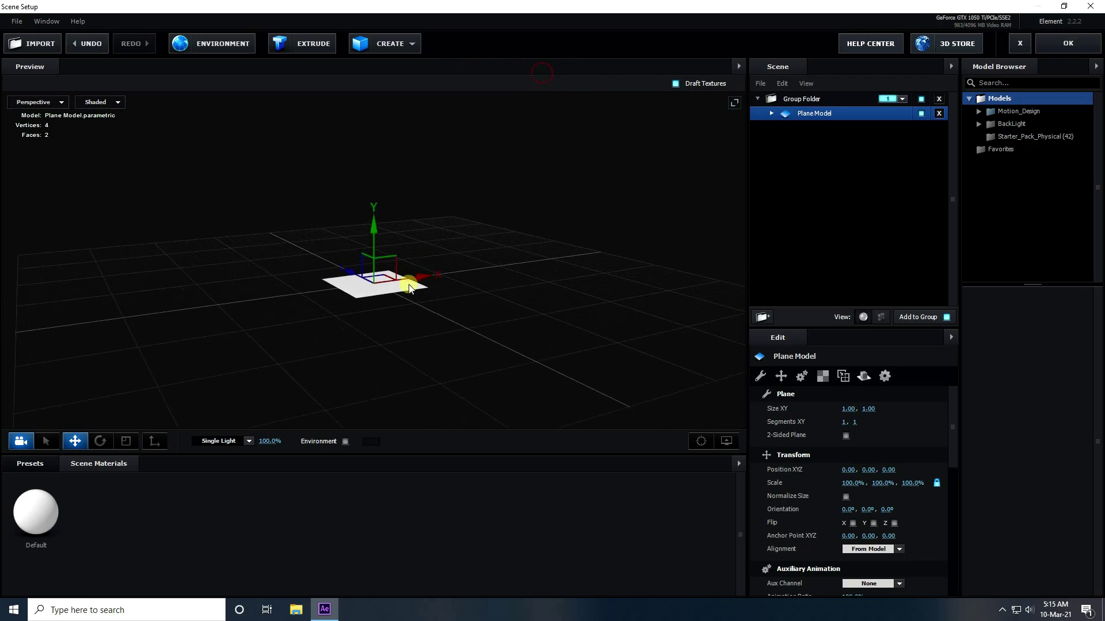
scroll(371, 313, up, 2)
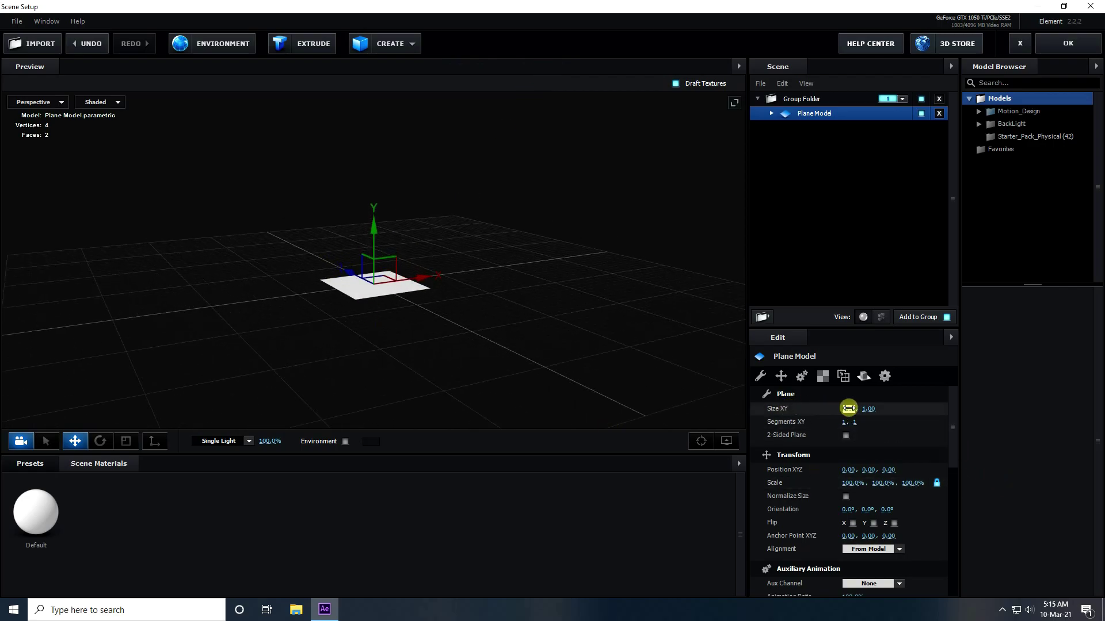
text(8)
key(Tab)
text(8)
key(Return)
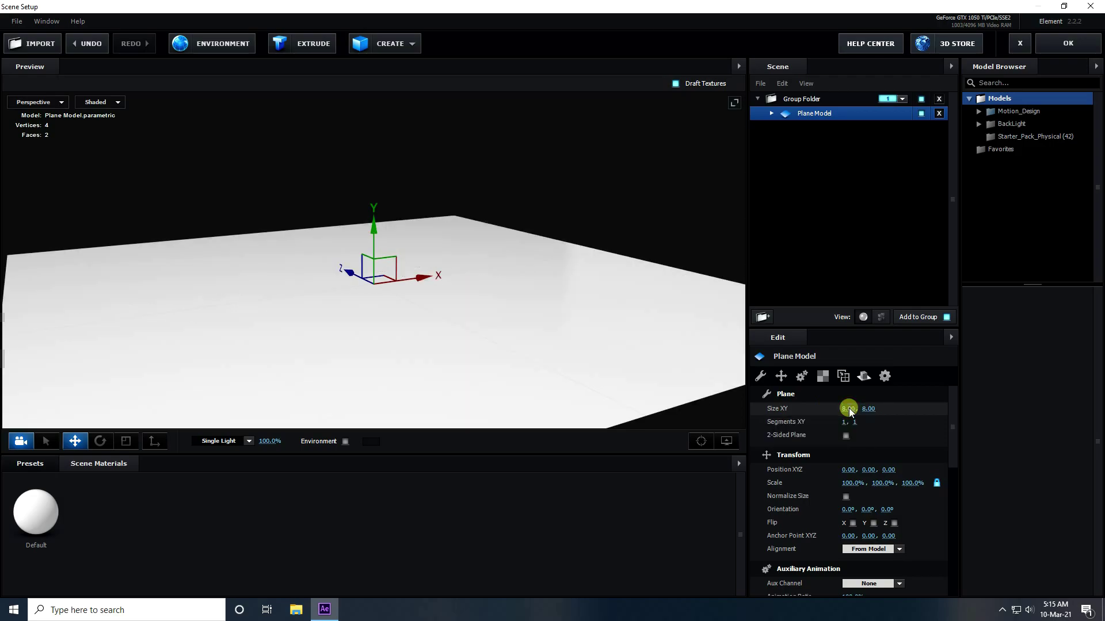
click(846, 436)
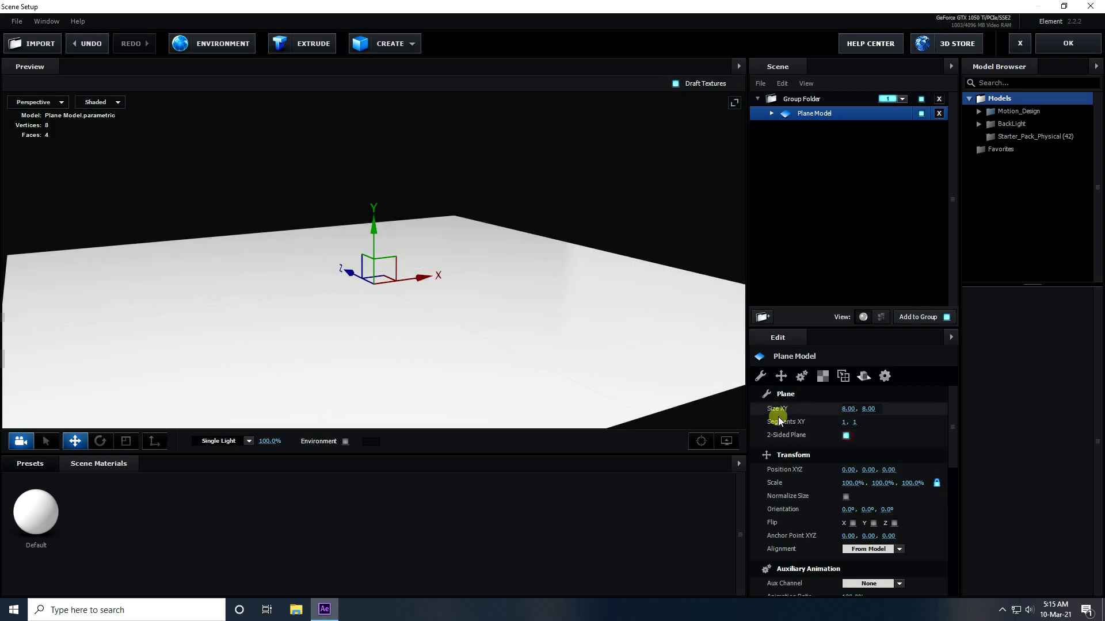
Add the trophy model from the Starter_Pack_Physical collection to the scene
drag(449, 314, 435, 332)
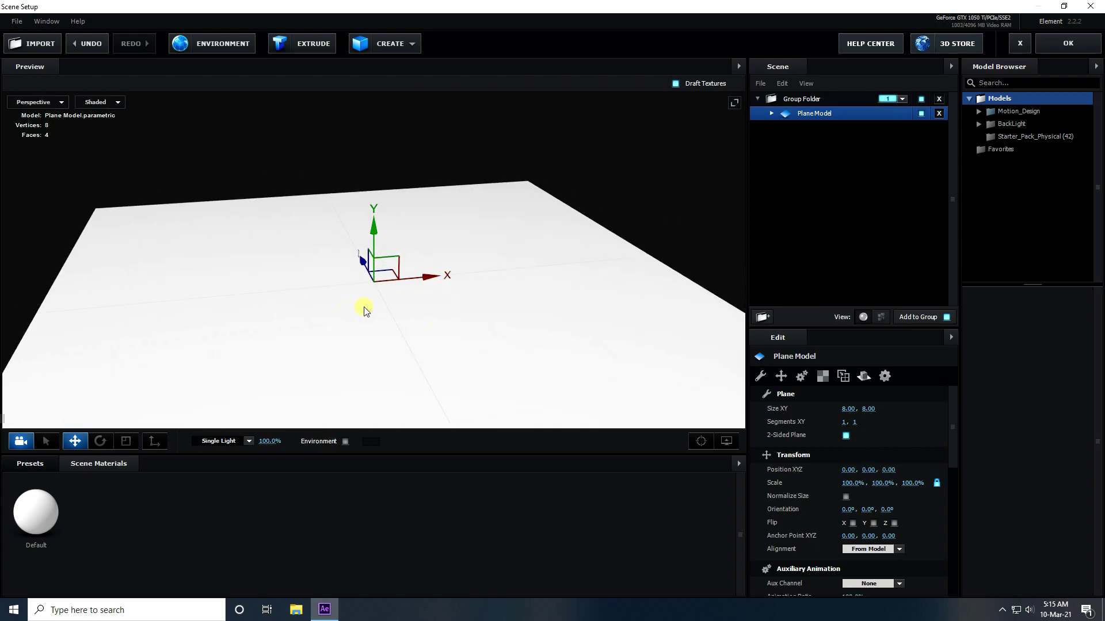
drag(364, 309, 373, 315)
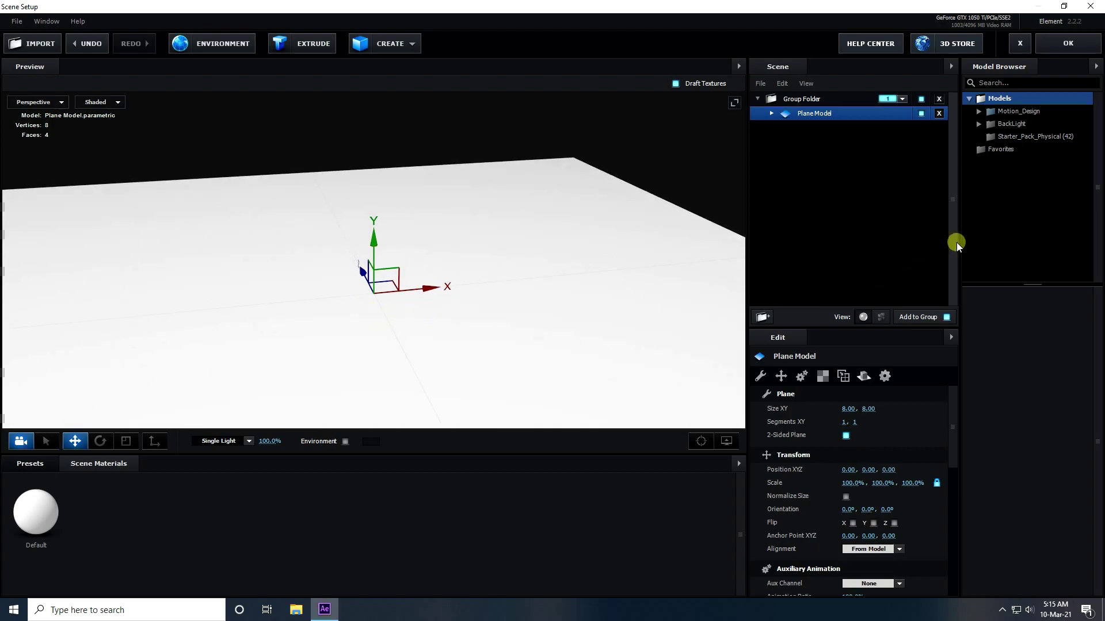
drag(950, 242, 940, 242)
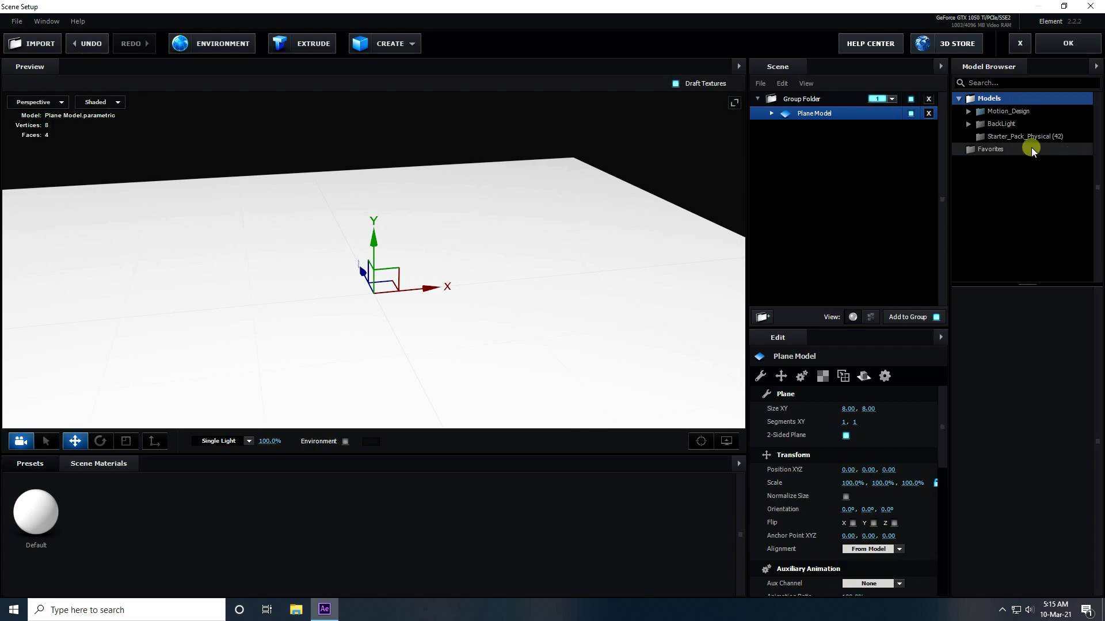
click(1003, 138)
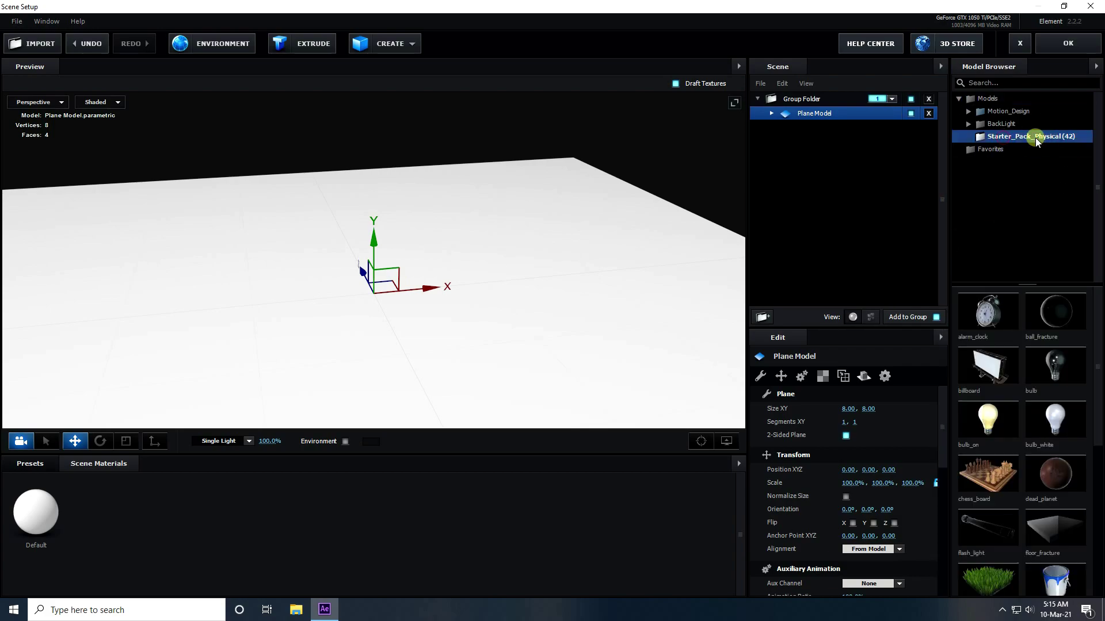
scroll(1037, 350, down, 5)
scroll(1038, 349, down, 2)
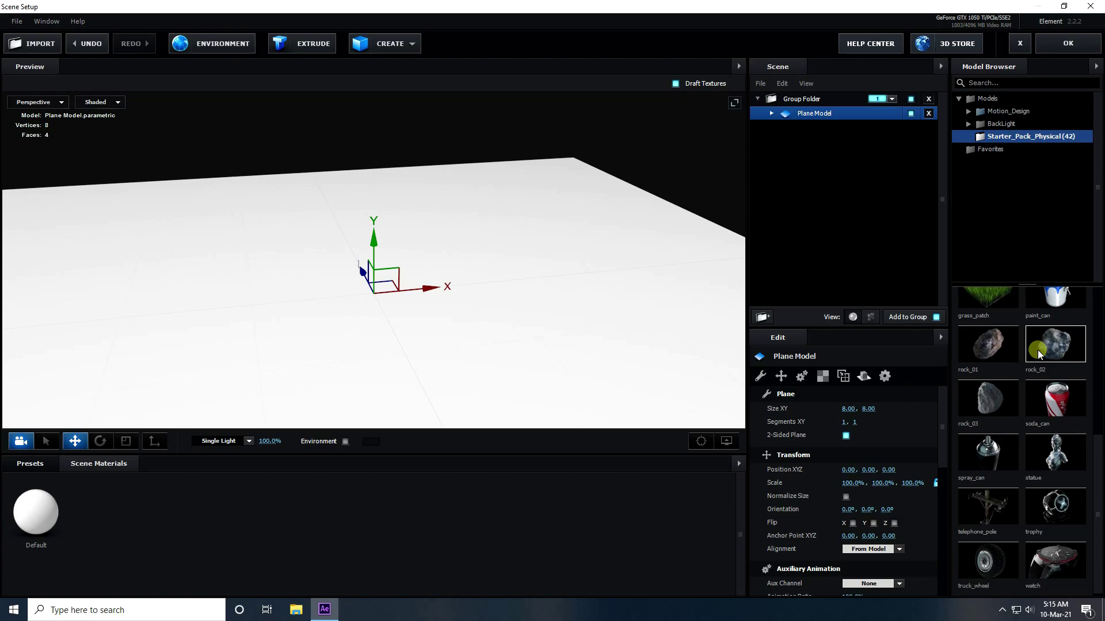
scroll(1066, 437, up, 3)
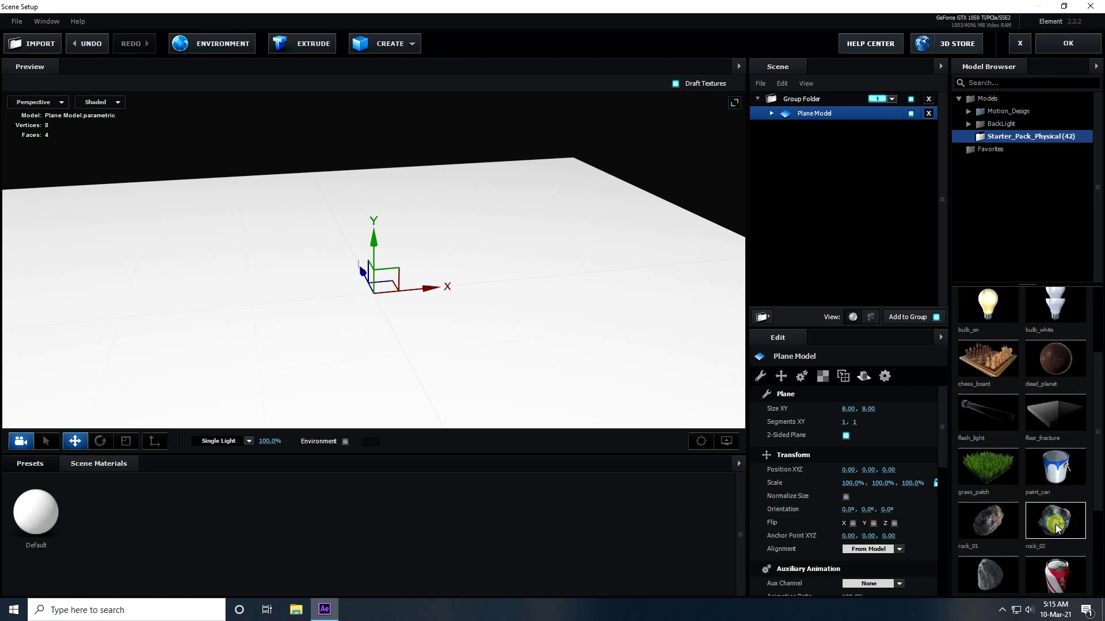
scroll(1066, 518, down, 3)
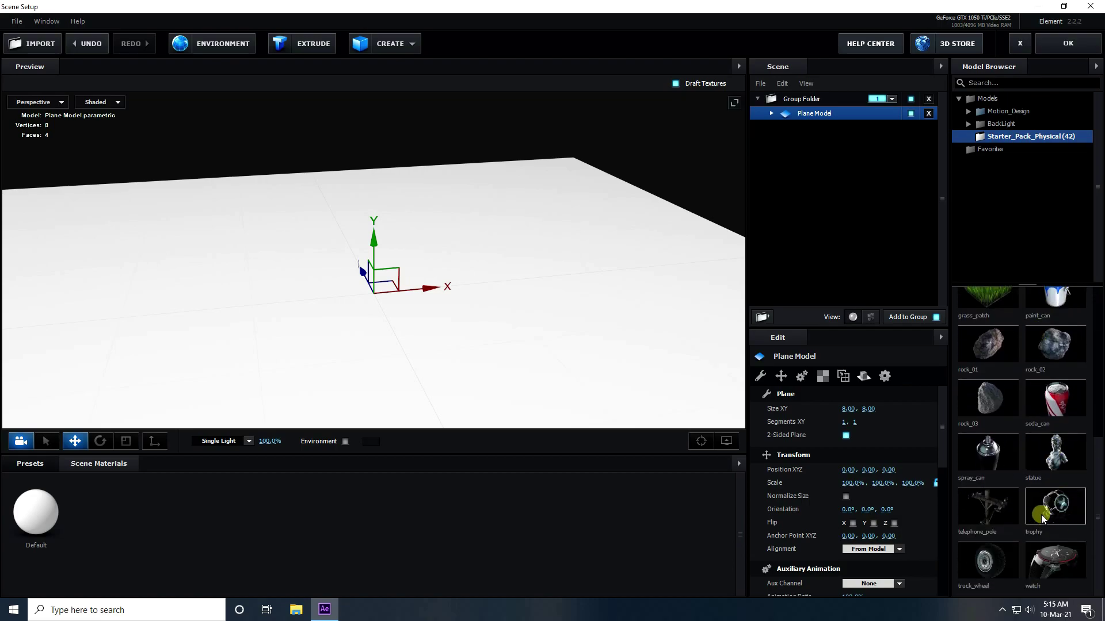
click(1056, 506)
Duplicate the plane and stand the copy upright as a back wall, with X orientation -90° and Z position about 2.61
scroll(418, 171, up, 3)
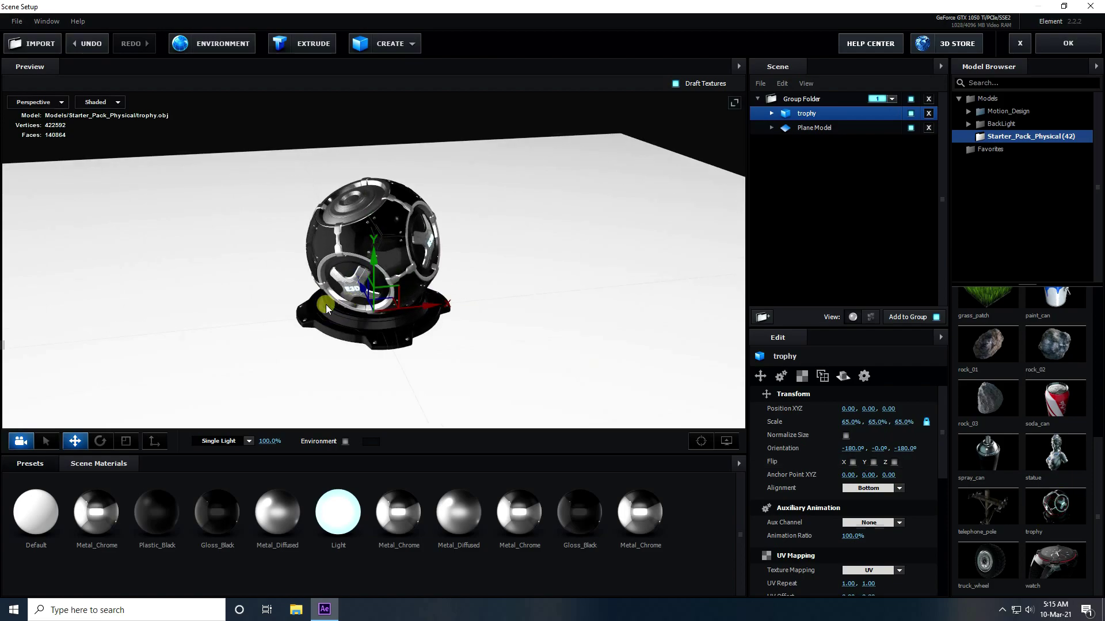
drag(444, 108, 475, 121)
scroll(495, 249, down, 5)
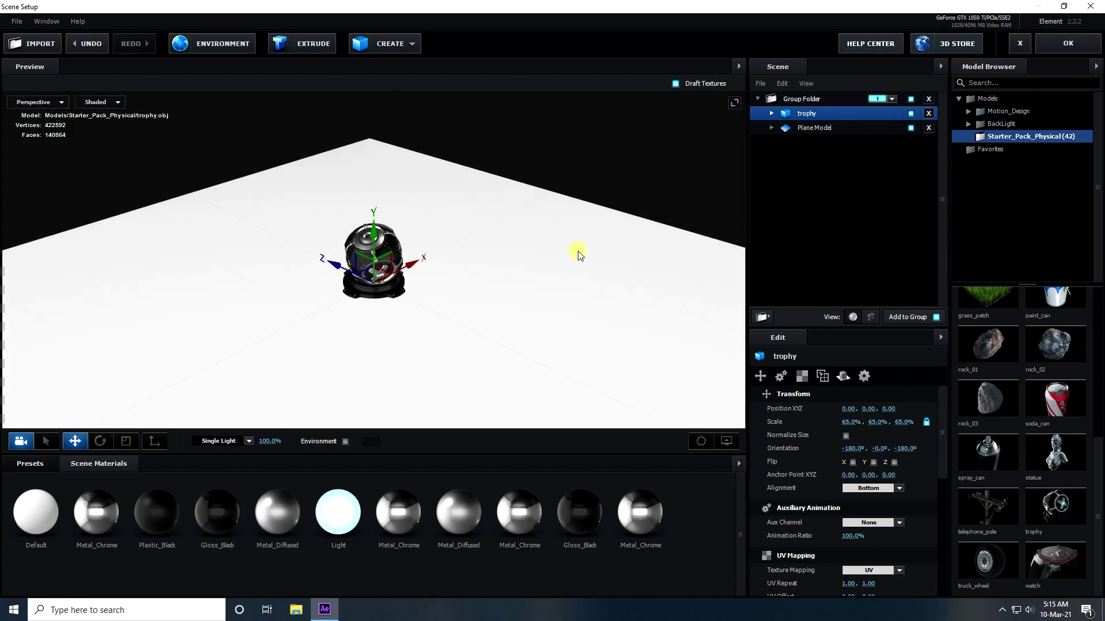
click(811, 129)
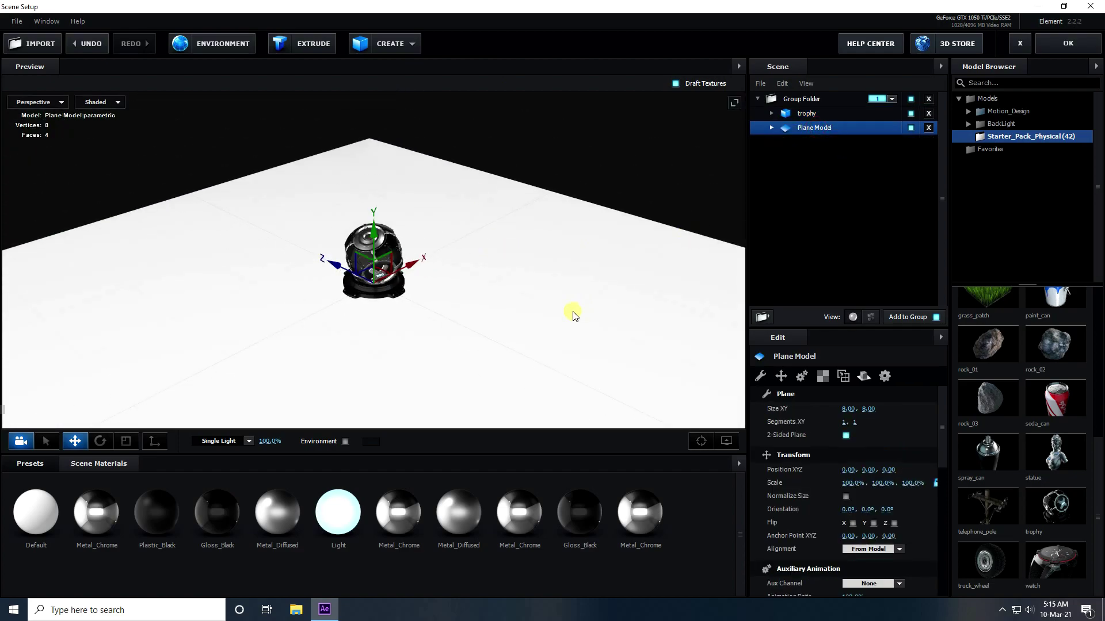
key(ctrl+d)
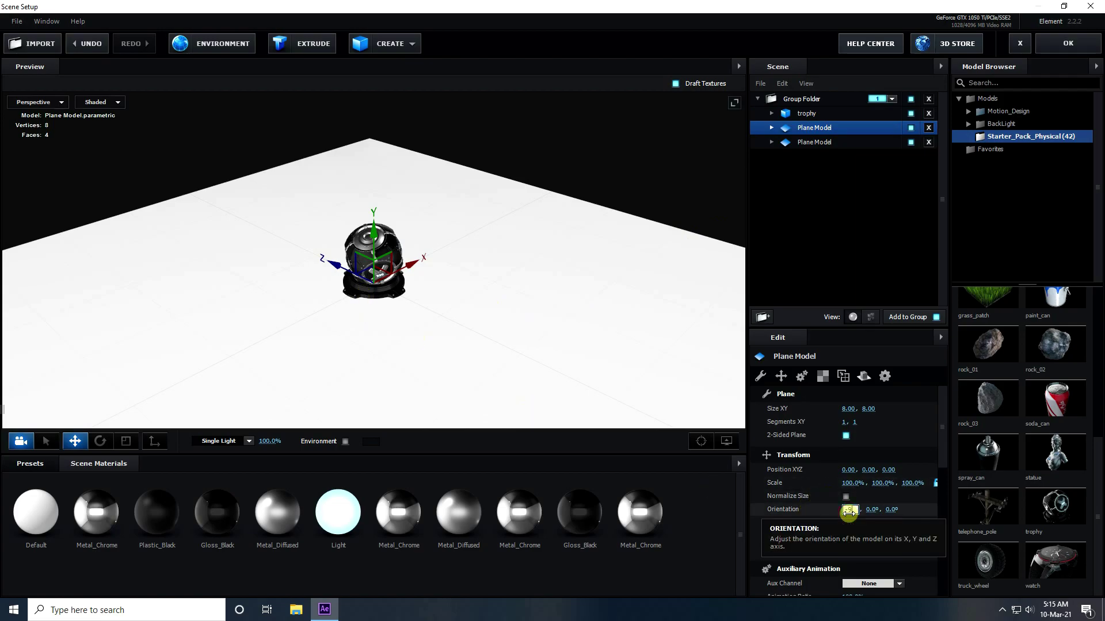
drag(850, 511, 817, 511)
drag(637, 164, 465, 212)
drag(323, 297, 67, 287)
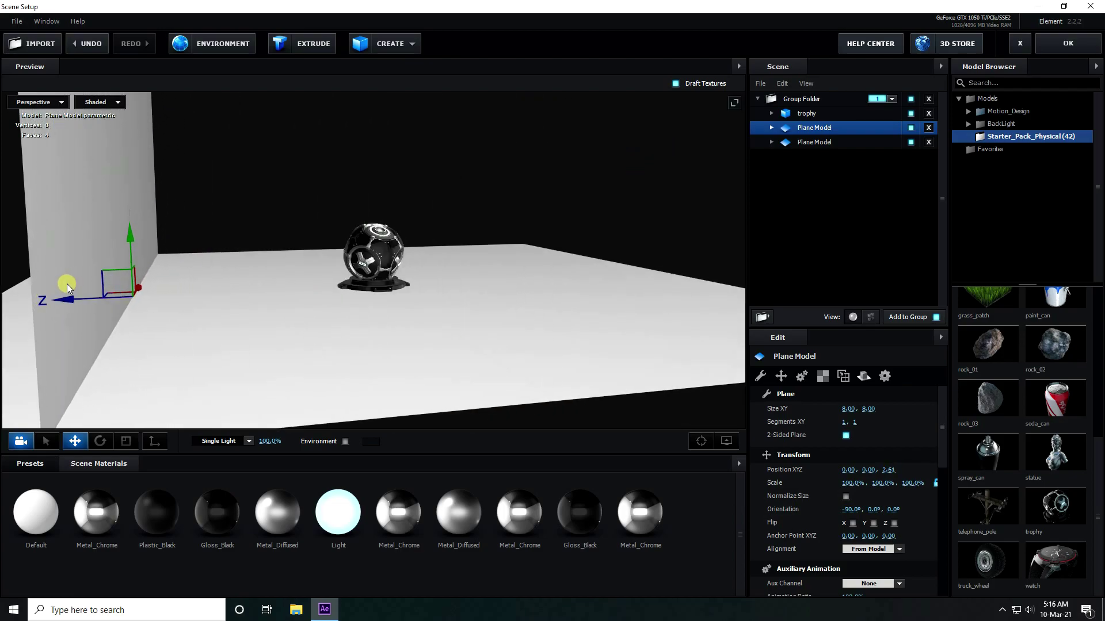
Move the trophy along the Z axis toward the back wall, to a Z position of about 1.23
click(814, 115)
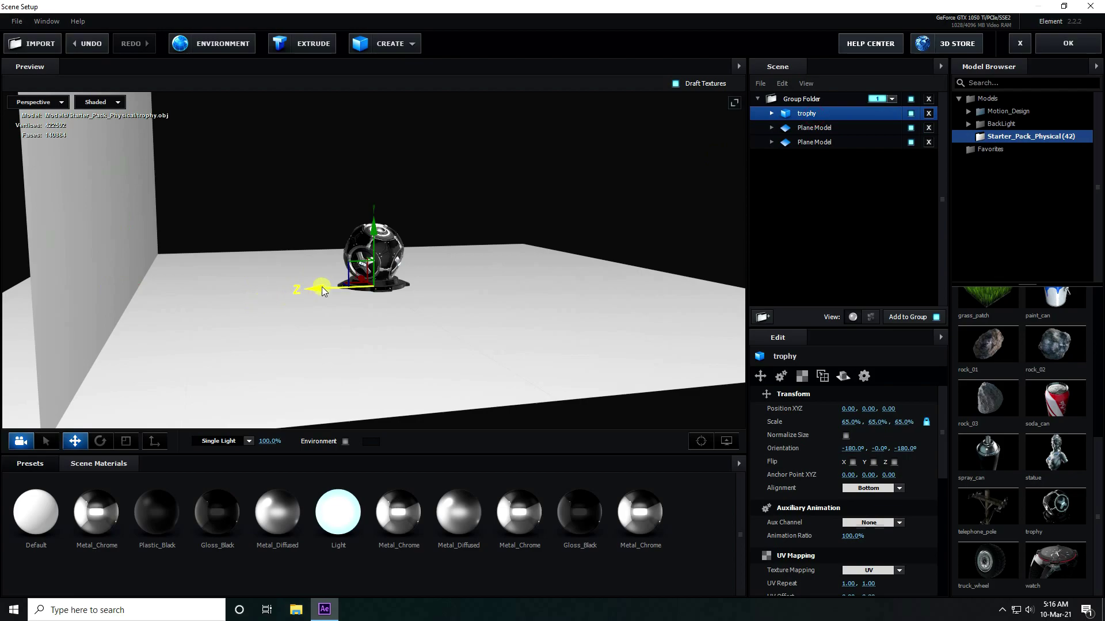
drag(322, 290, 210, 293)
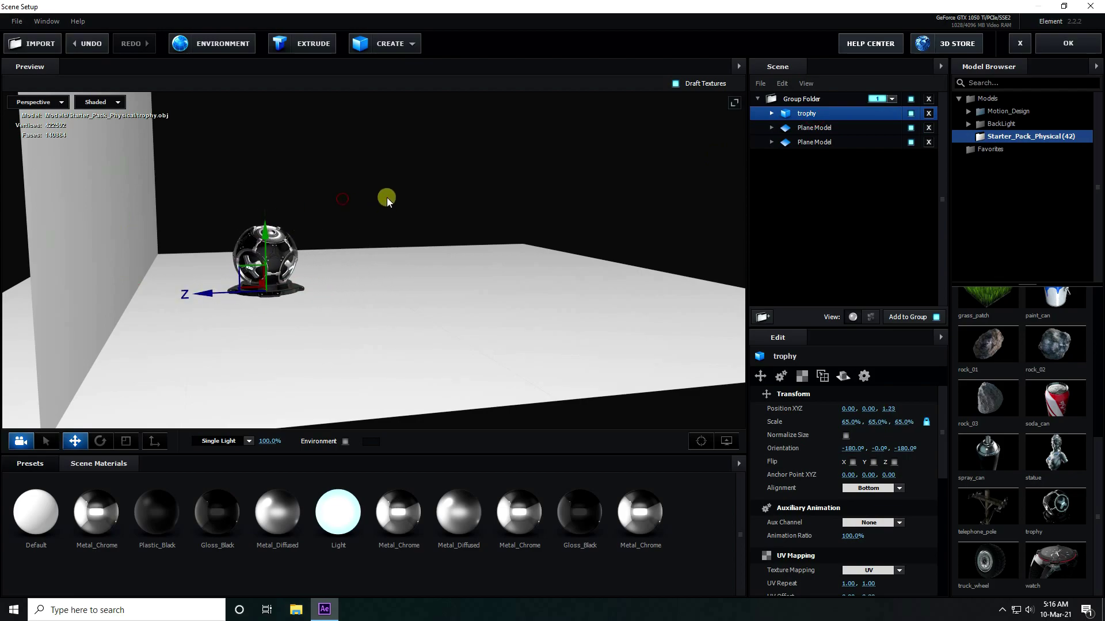
drag(386, 200, 305, 216)
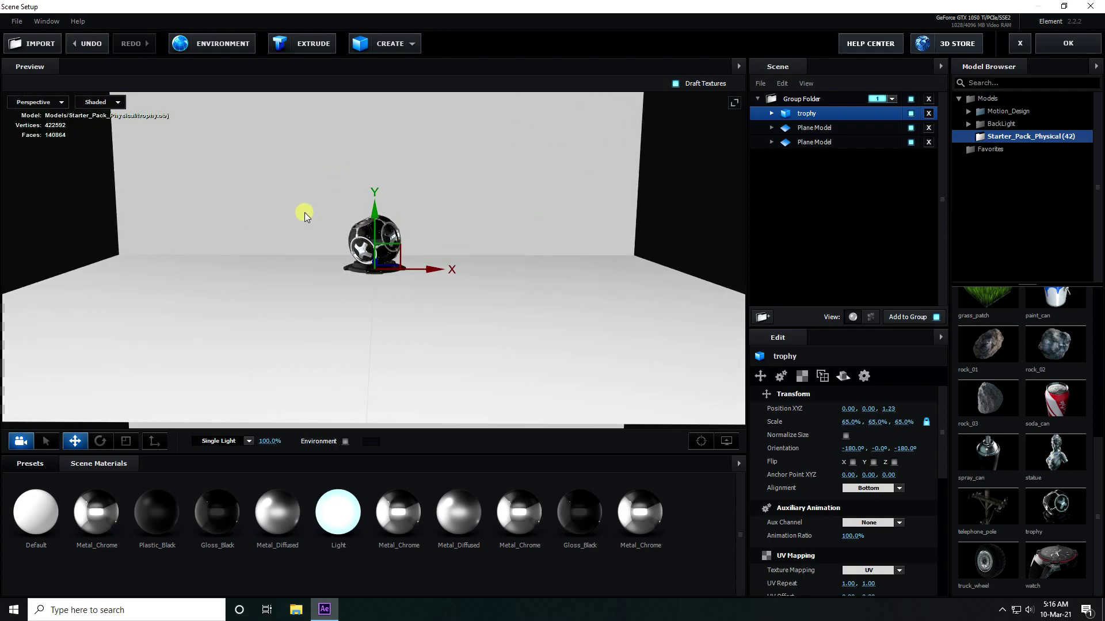
scroll(305, 216, up, 5)
drag(426, 201, 438, 224)
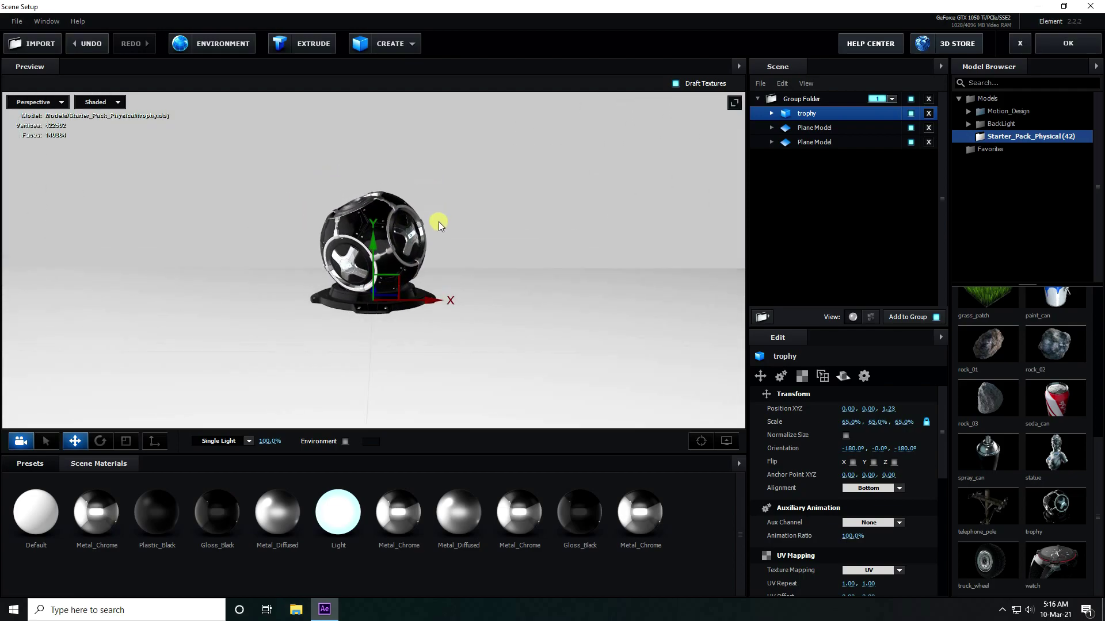
Apply the metal_rusted_04 material from the Pro_Shaders_2 Metal presets to both the floor plane and the back wall plane
click(32, 468)
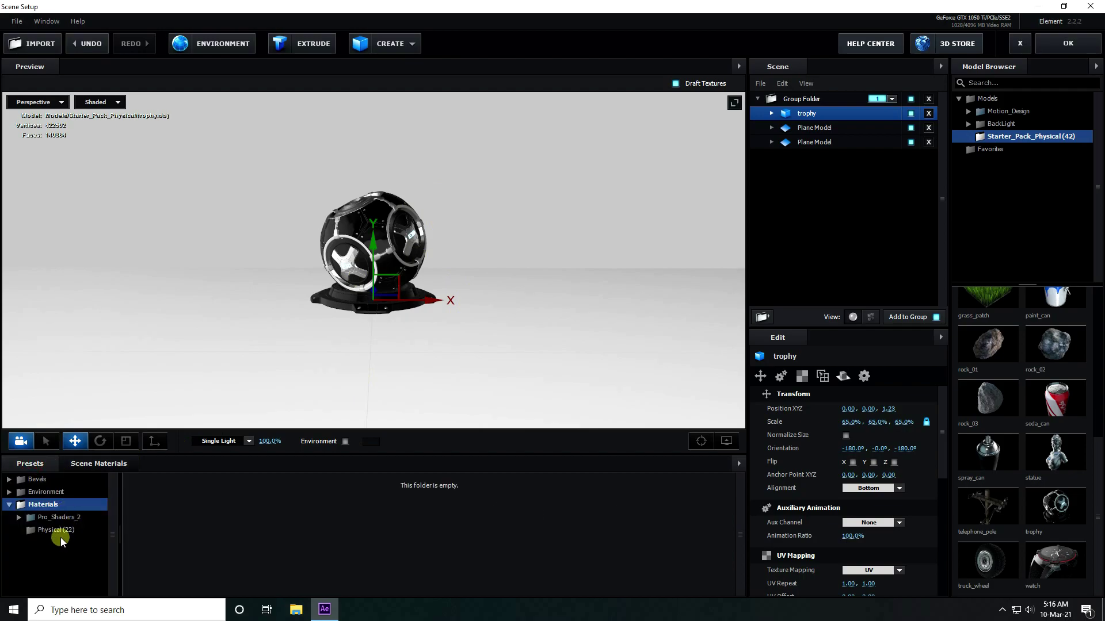
double_click(68, 517)
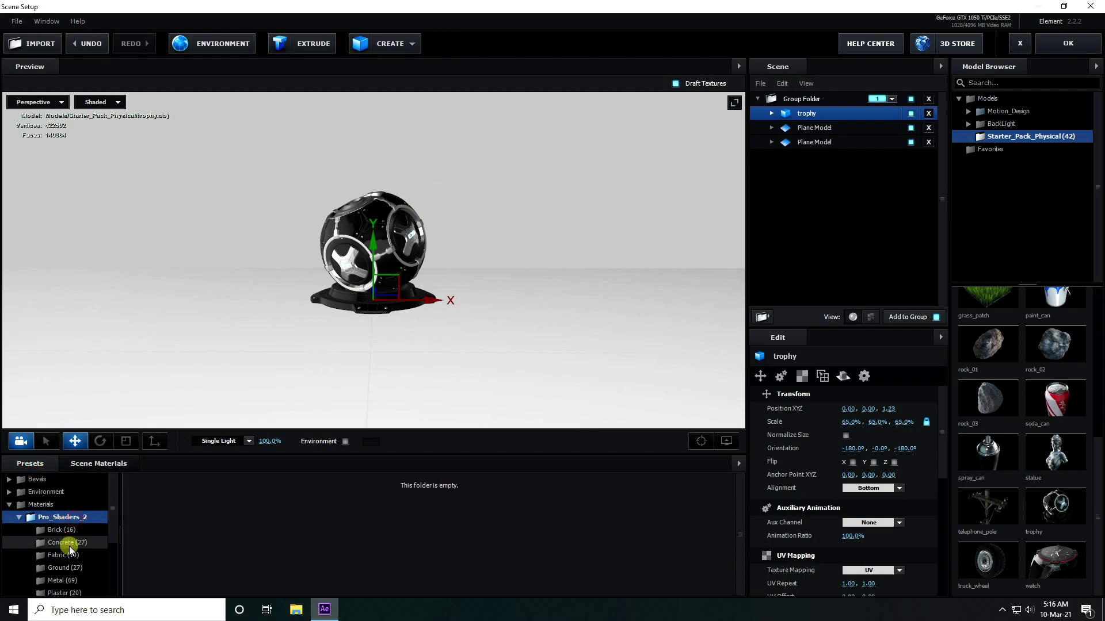
click(60, 540)
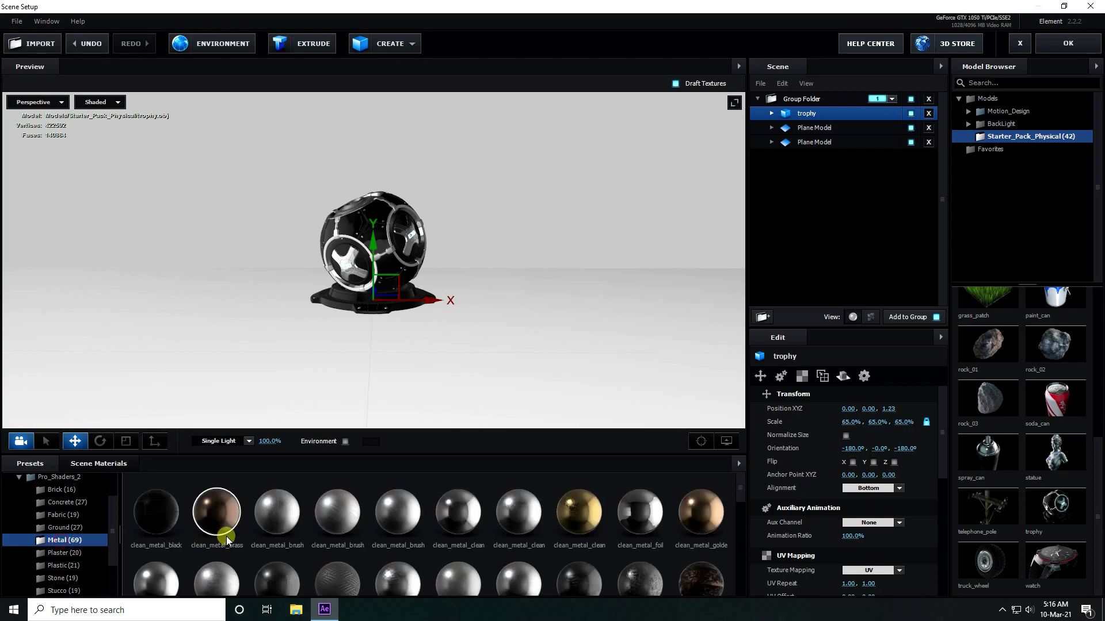
scroll(221, 529, down, 5)
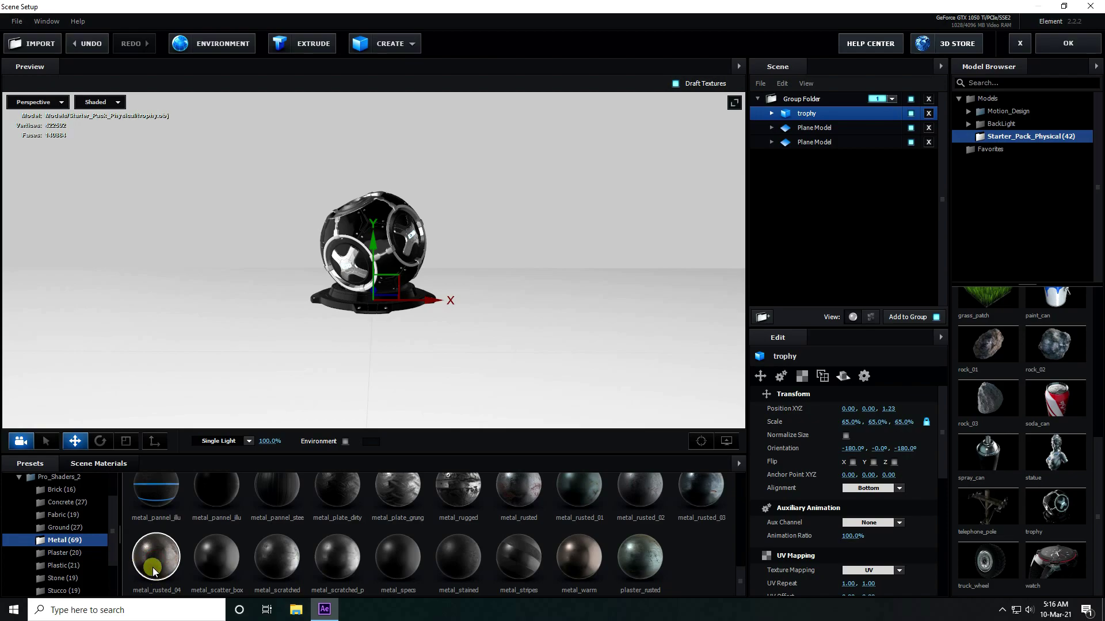
drag(153, 571, 820, 145)
mouse_move(386, 336)
mouse_down()
mouse_move(434, 271)
mouse_move(461, 329)
mouse_move(495, 352)
mouse_move(443, 331)
mouse_up()
drag(153, 561, 803, 142)
Set the floor plane's UV Repeat to 15 by 15
mouse_move(593, 259)
mouse_down()
mouse_move(377, 323)
mouse_move(357, 261)
mouse_move(357, 271)
mouse_move(359, 232)
mouse_up()
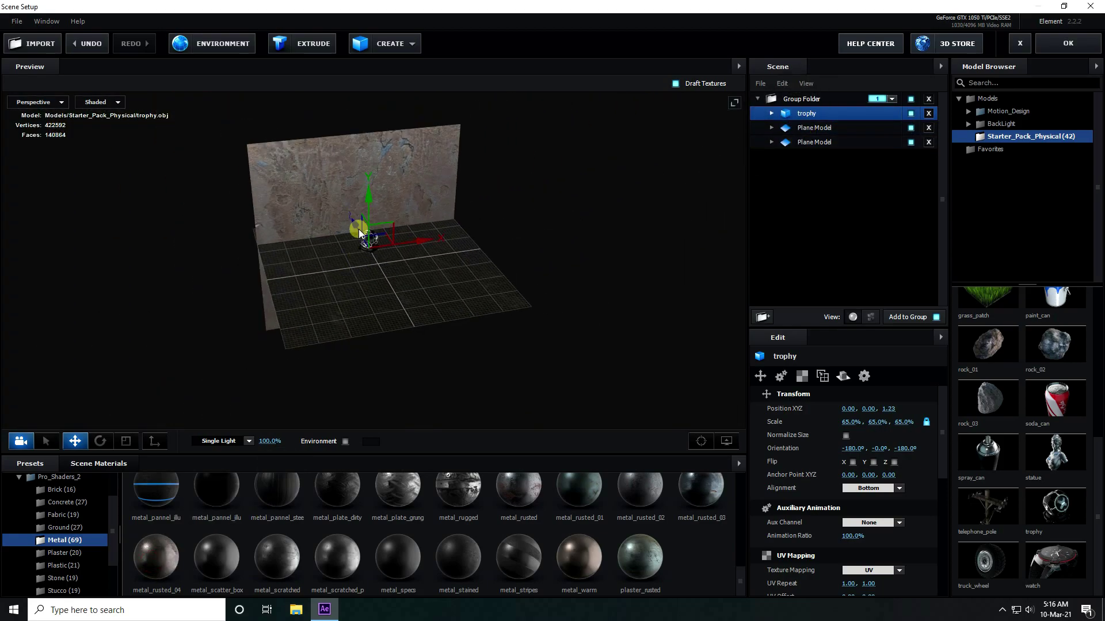
scroll(359, 225, up, 5)
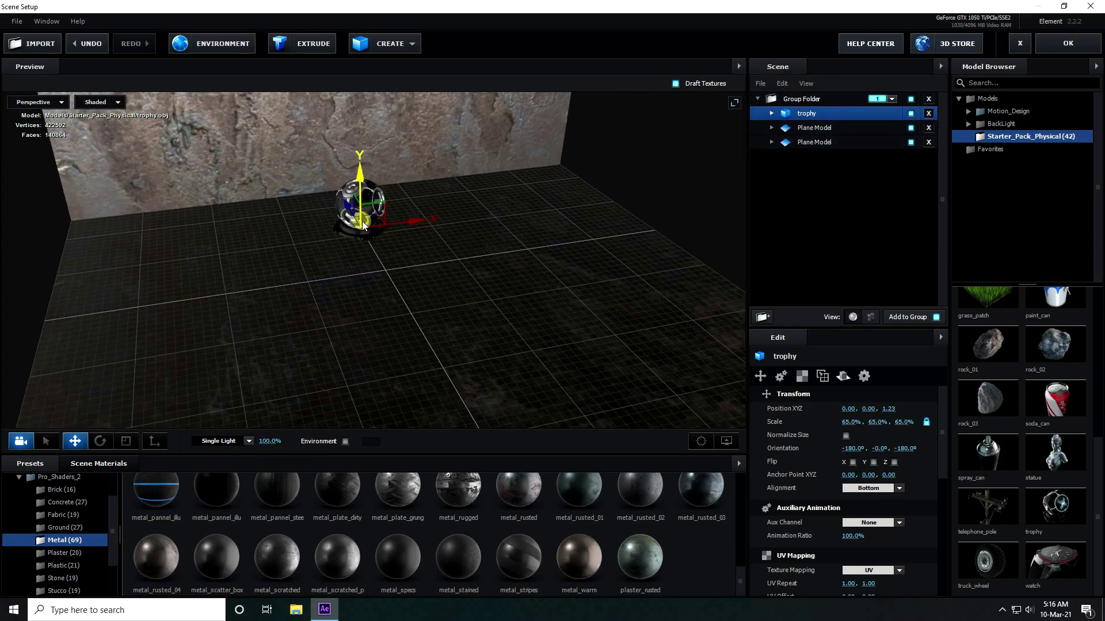
scroll(362, 149, up, 3)
drag(374, 161, 441, 260)
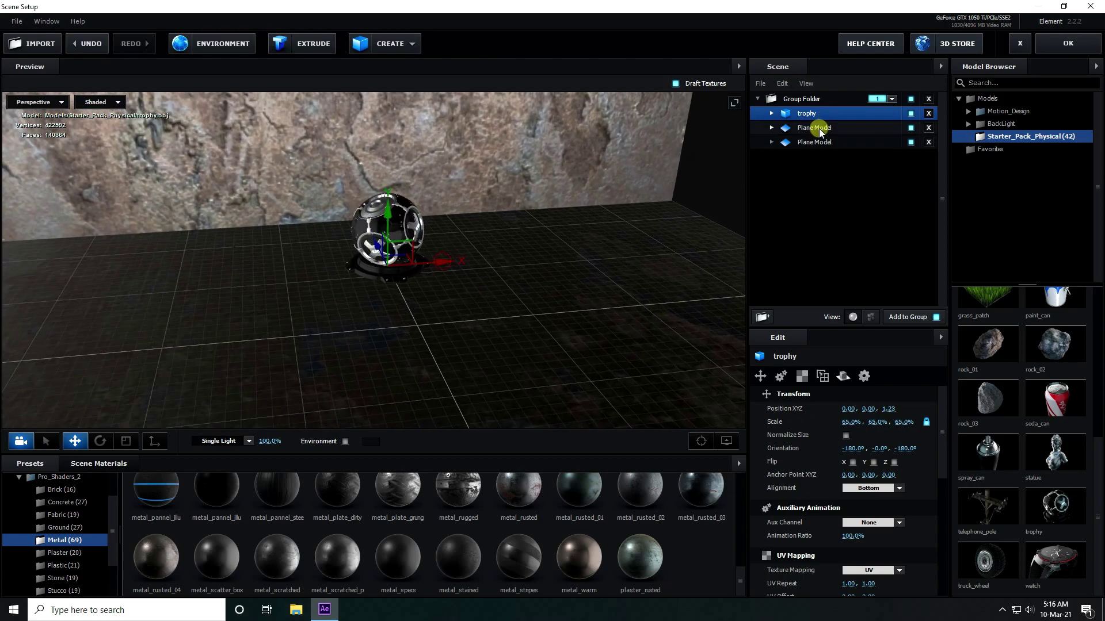
click(809, 145)
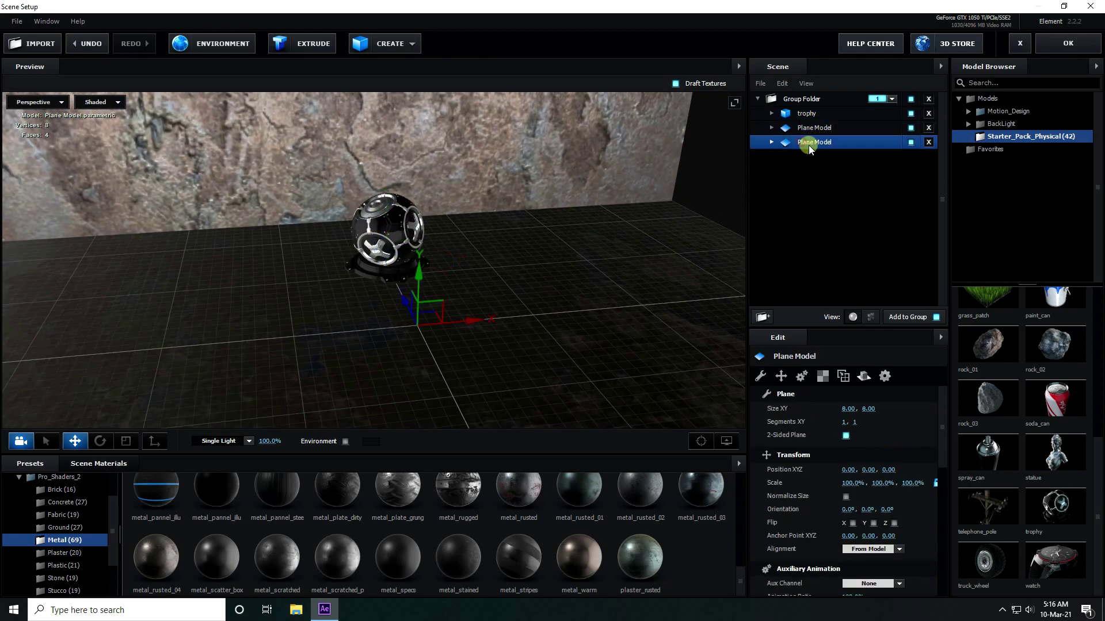
click(827, 374)
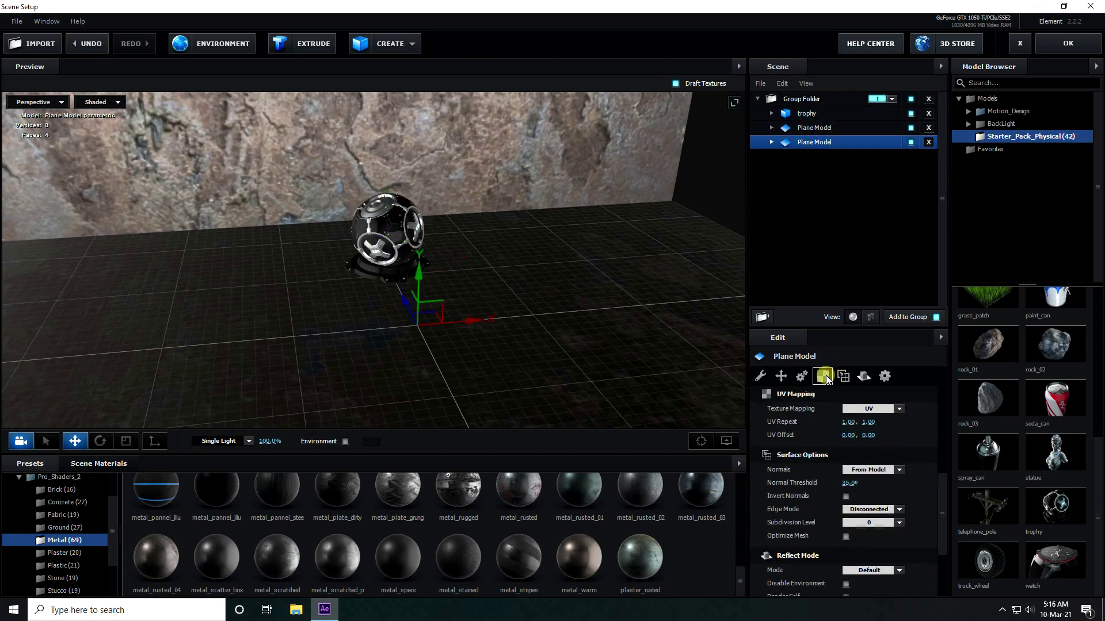
click(847, 422)
text(15)
key(Tab)
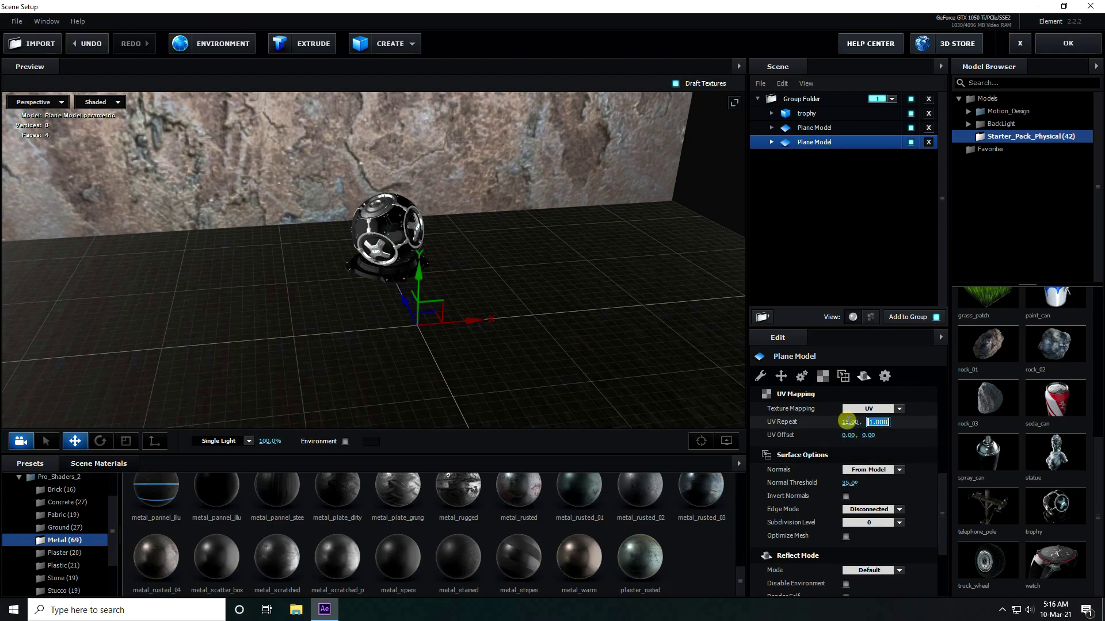
Hide the grid in the scene preview
scroll(380, 293, up, 3)
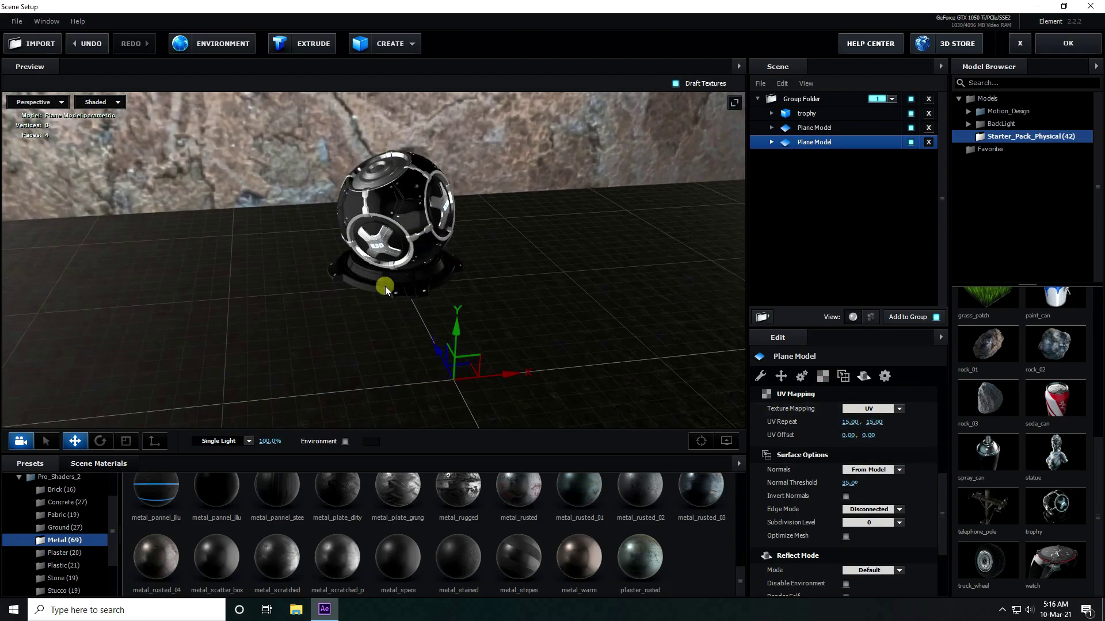
click(727, 441)
click(679, 408)
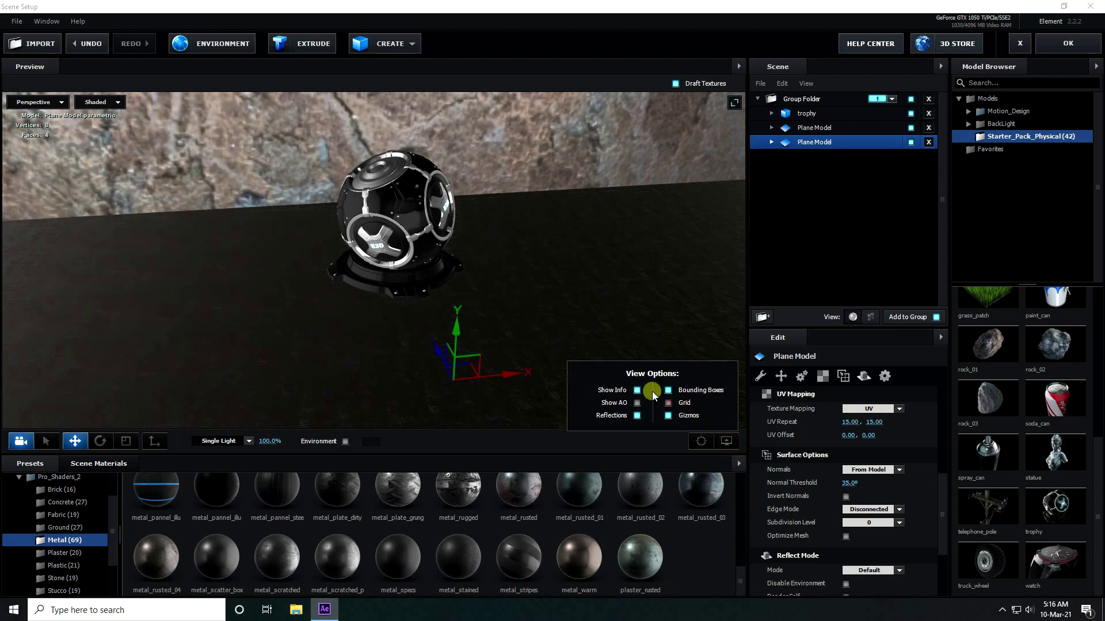
Set the back wall plane's UV Repeat to 15 by 15
drag(507, 362, 440, 308)
click(814, 129)
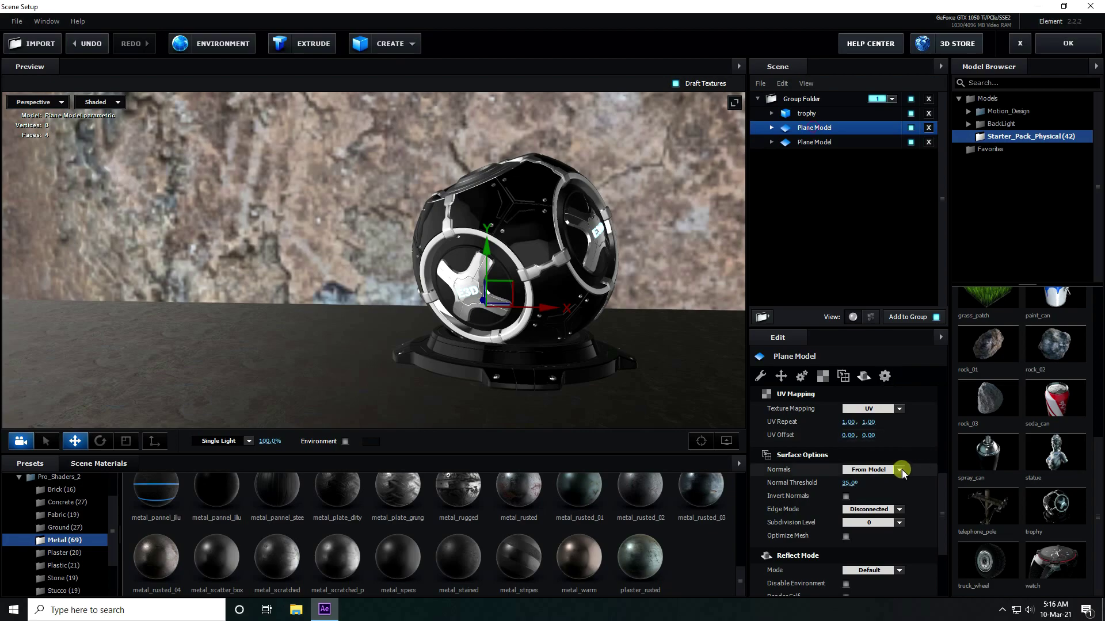
text(15)
key(Tab)
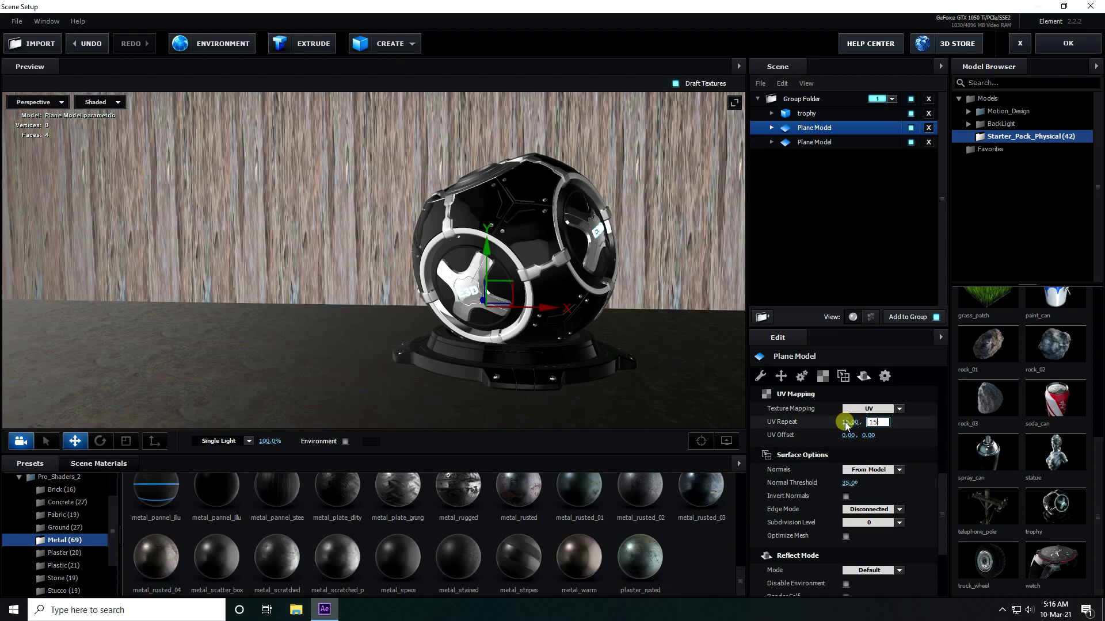
key(Return)
Light the scene with a dark blue environment from the BackLight_2K presets
scroll(432, 345, down, 5)
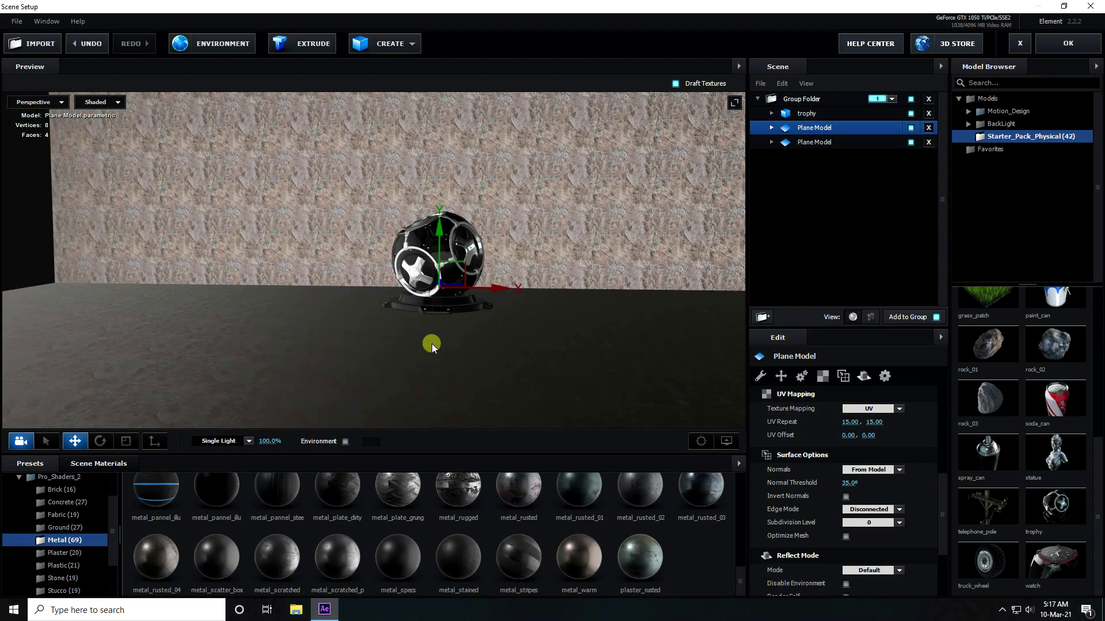
scroll(460, 349, up, 3)
scroll(484, 351, up, 2)
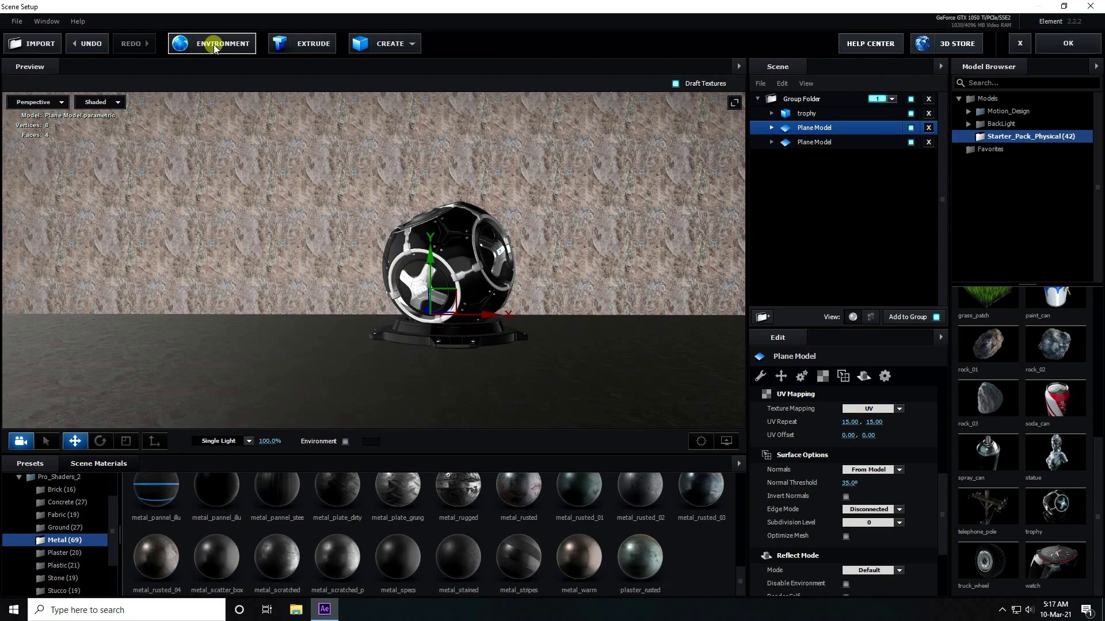
scroll(63, 514, up, 2)
scroll(26, 496, up, 1)
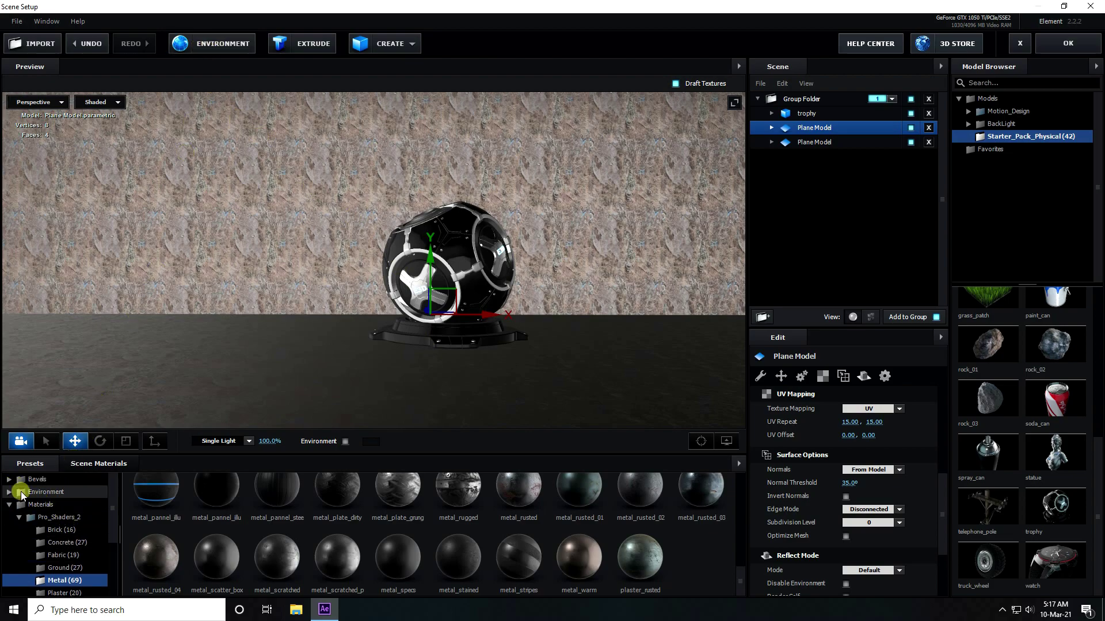
click(21, 494)
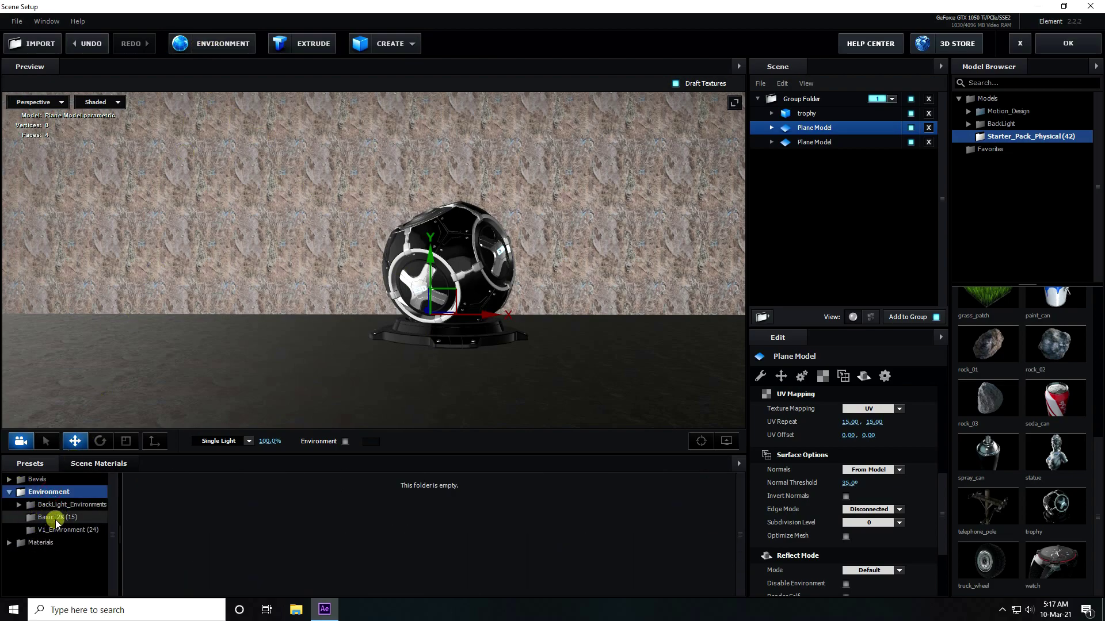
double_click(64, 504)
click(72, 518)
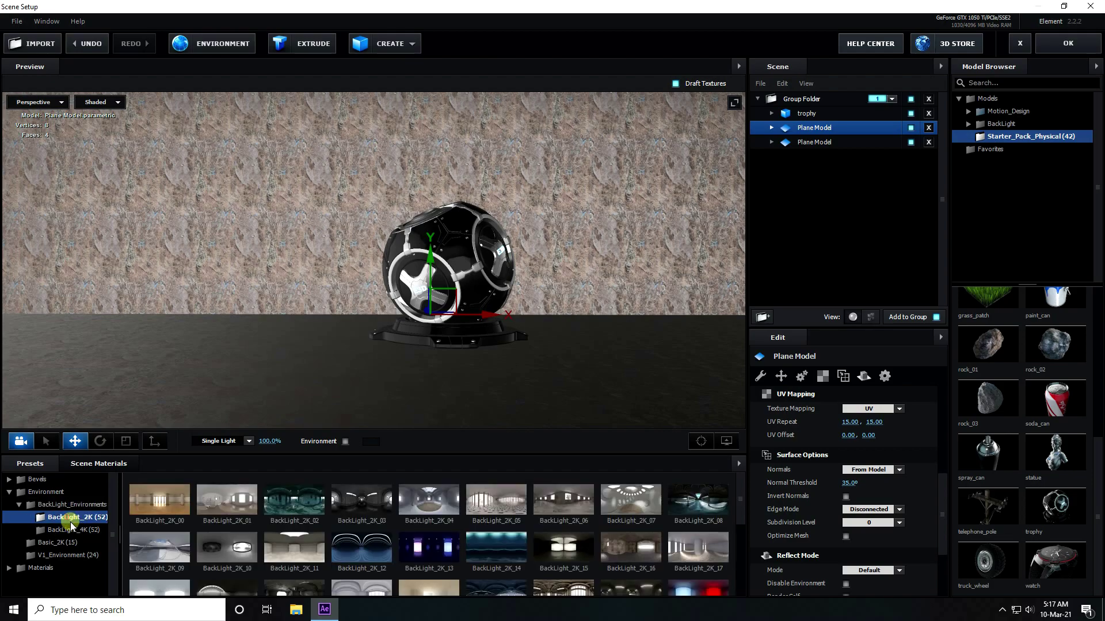
click(362, 554)
drag(358, 335, 396, 332)
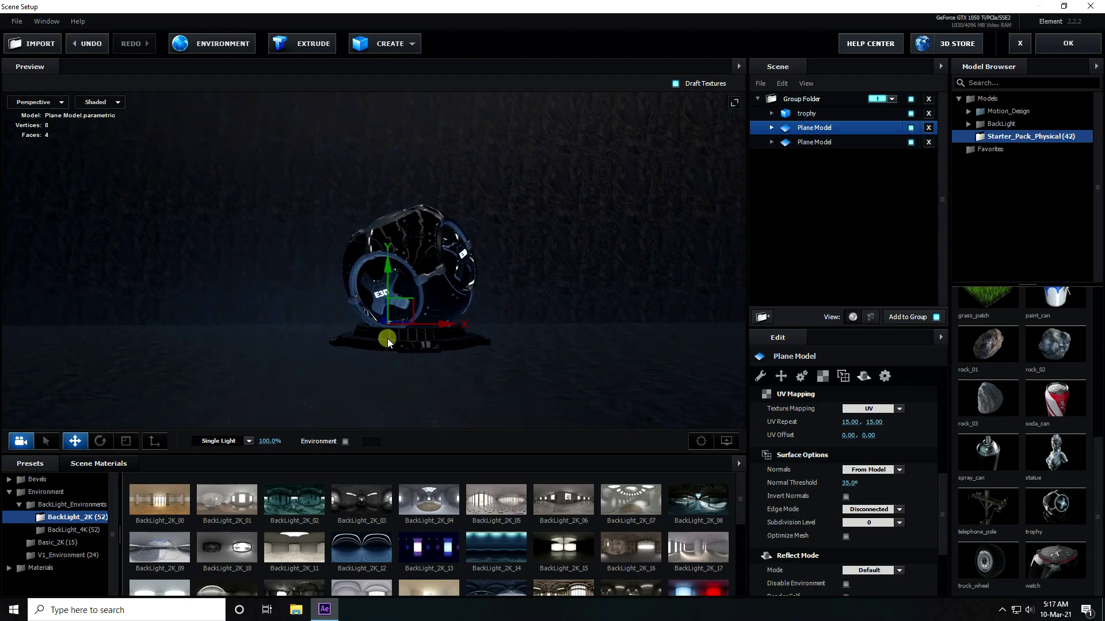
drag(388, 339, 407, 374)
click(468, 575)
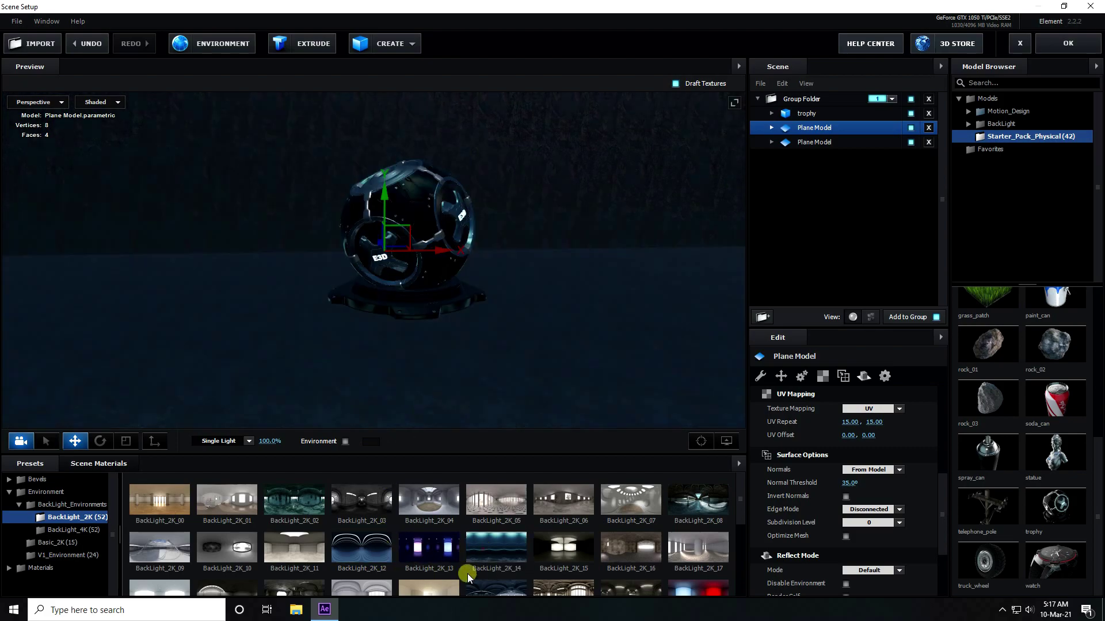
Change the floor plane's reflect mode to Mirror Surface
drag(403, 267, 702, 237)
click(815, 142)
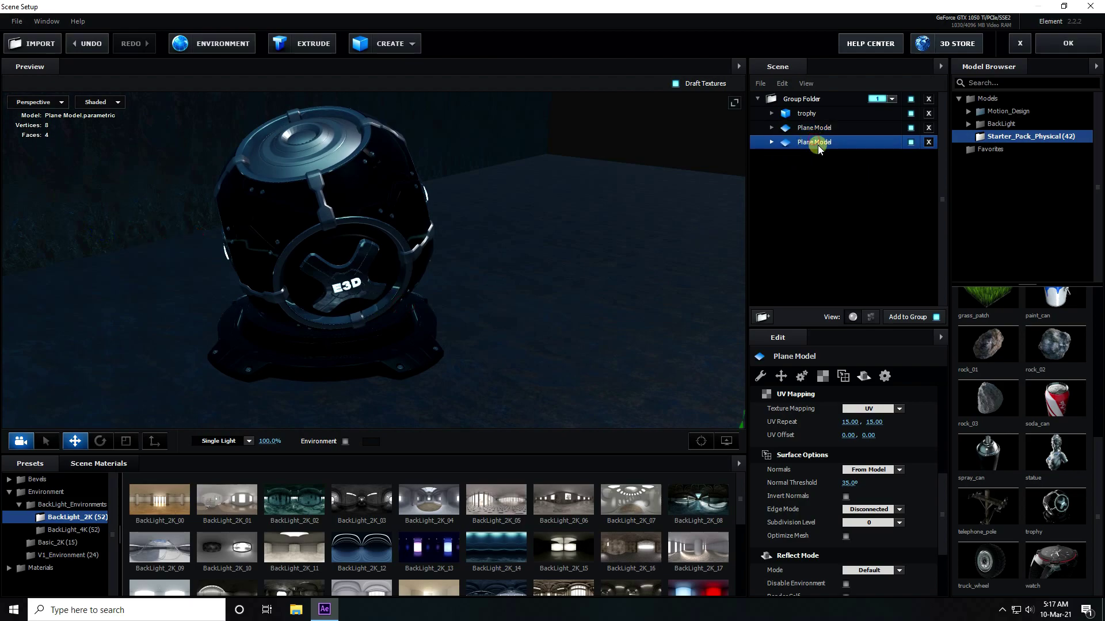
click(865, 379)
click(898, 409)
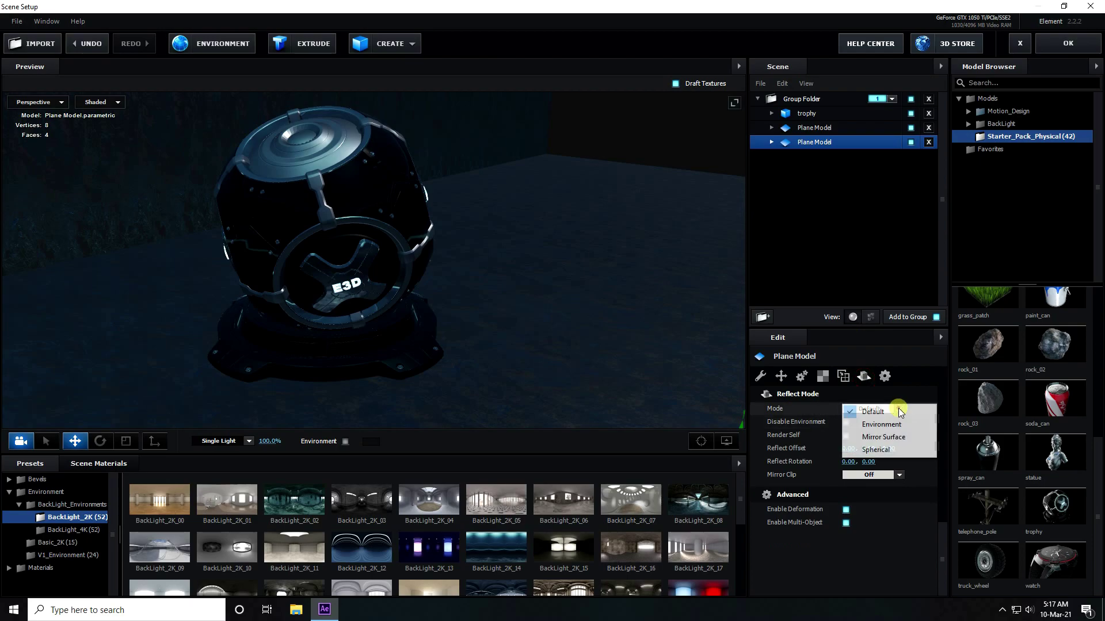
click(884, 438)
Change the back wall plane's reflect mode to Mirror Surface
drag(439, 301, 414, 300)
click(802, 130)
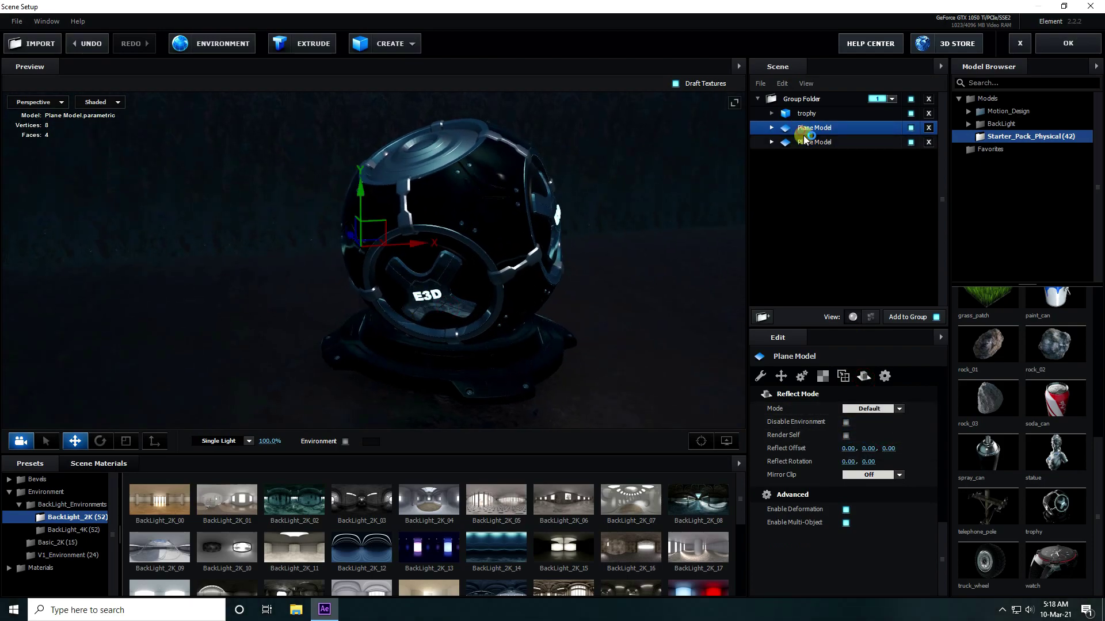
click(896, 410)
click(884, 439)
Lower the Glossiness texture amount of the floor plane's metal_rusted_04 material to 40%
scroll(391, 242, down, 4)
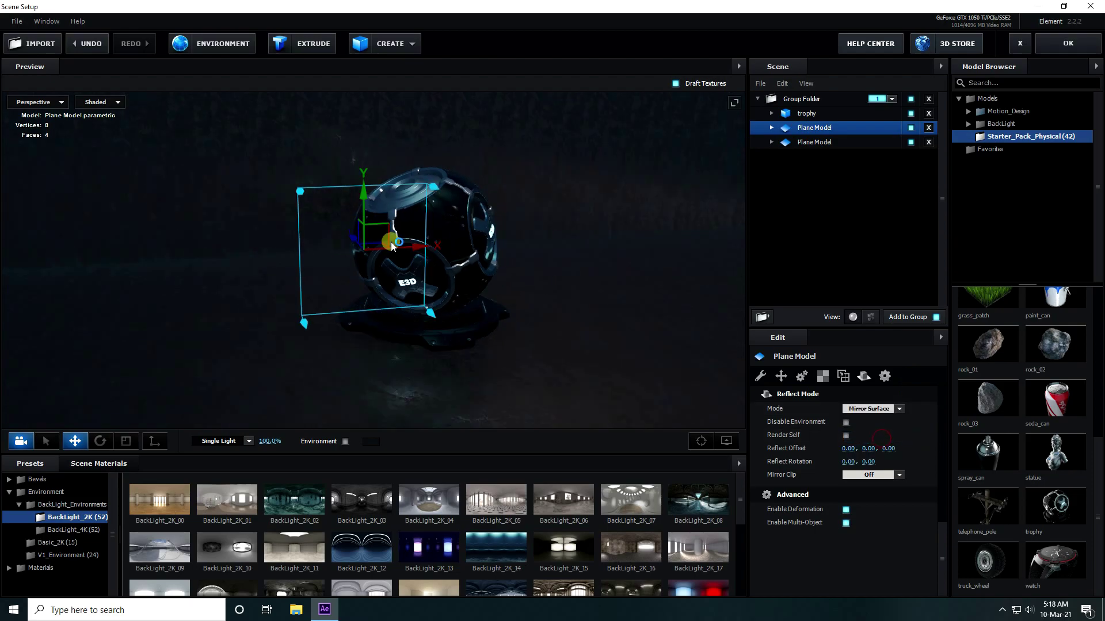
mouse_move(464, 238)
mouse_down()
mouse_move(544, 216)
mouse_move(554, 233)
mouse_move(544, 282)
mouse_move(453, 249)
mouse_up()
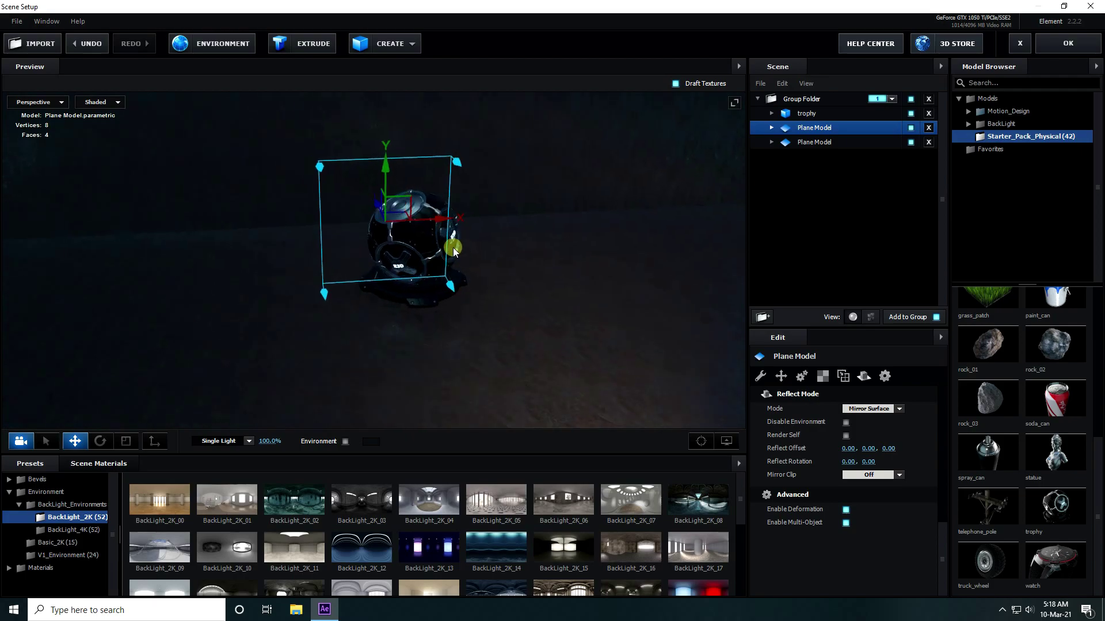
click(817, 143)
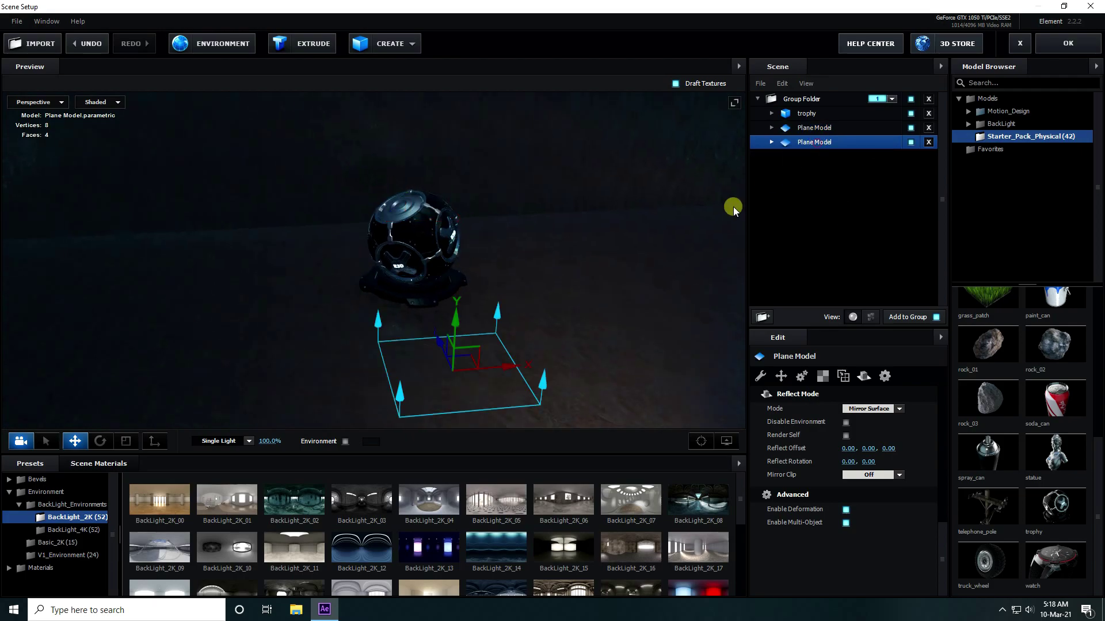
click(771, 142)
click(829, 159)
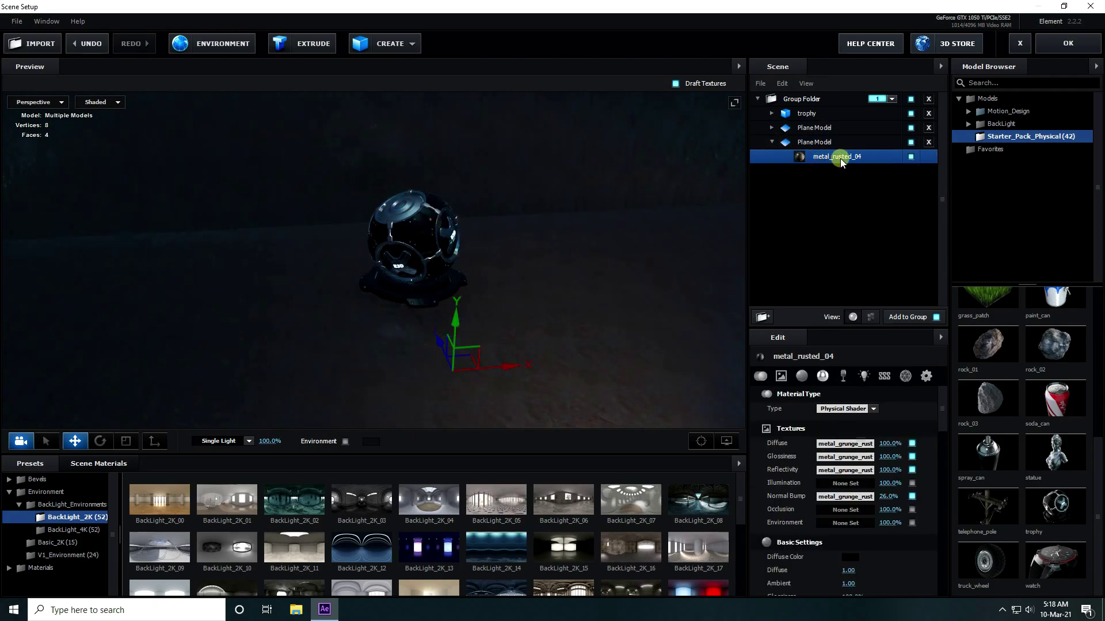
drag(440, 317, 539, 357)
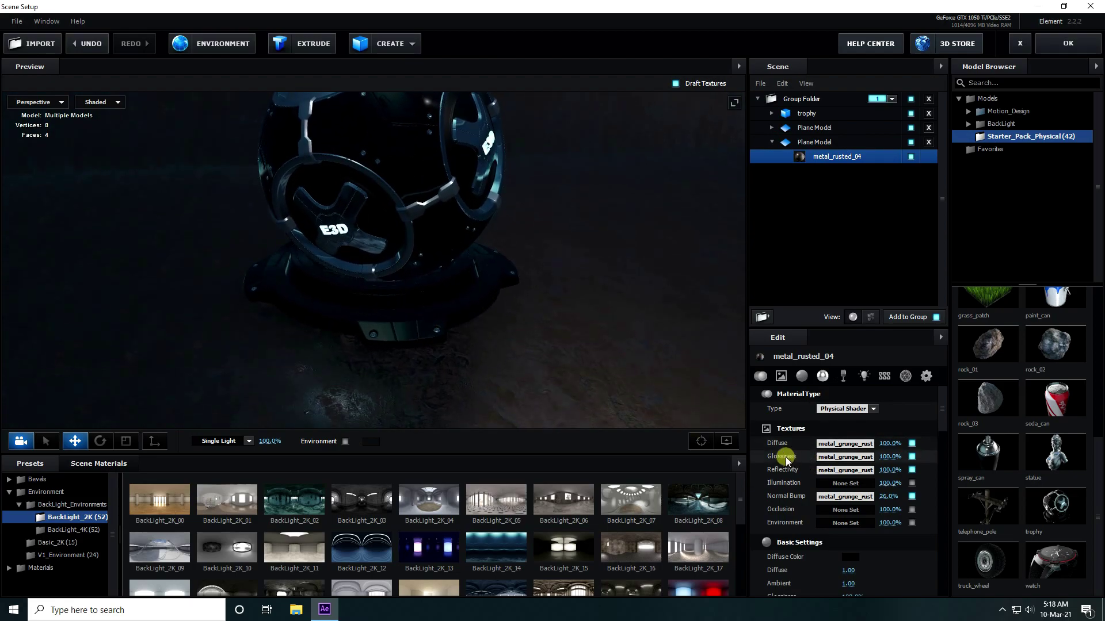
drag(890, 457, 859, 457)
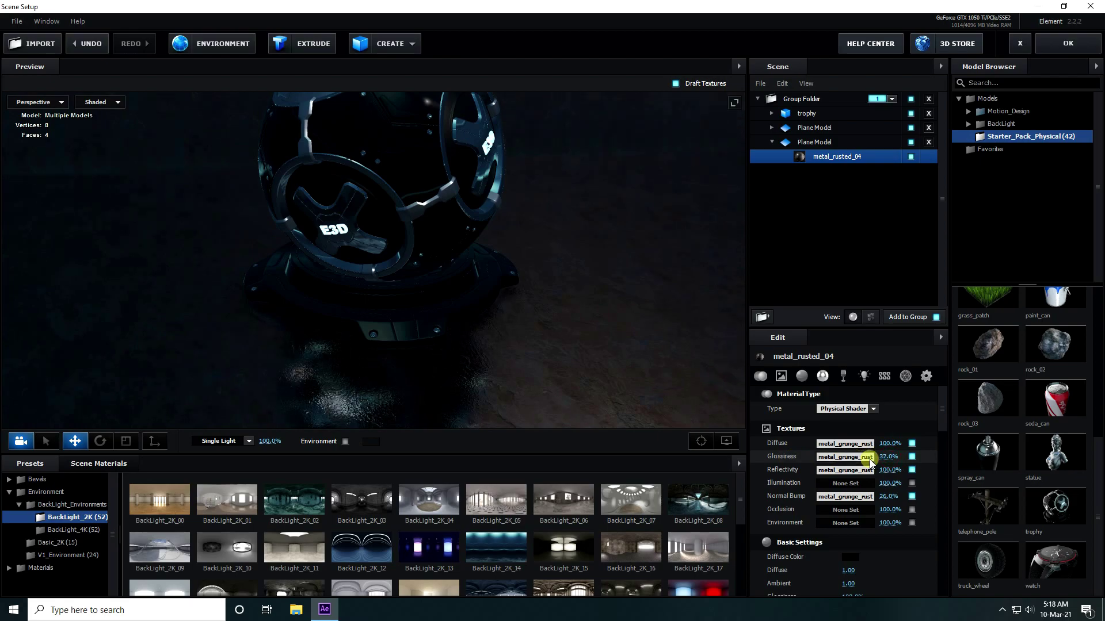
key(Return)
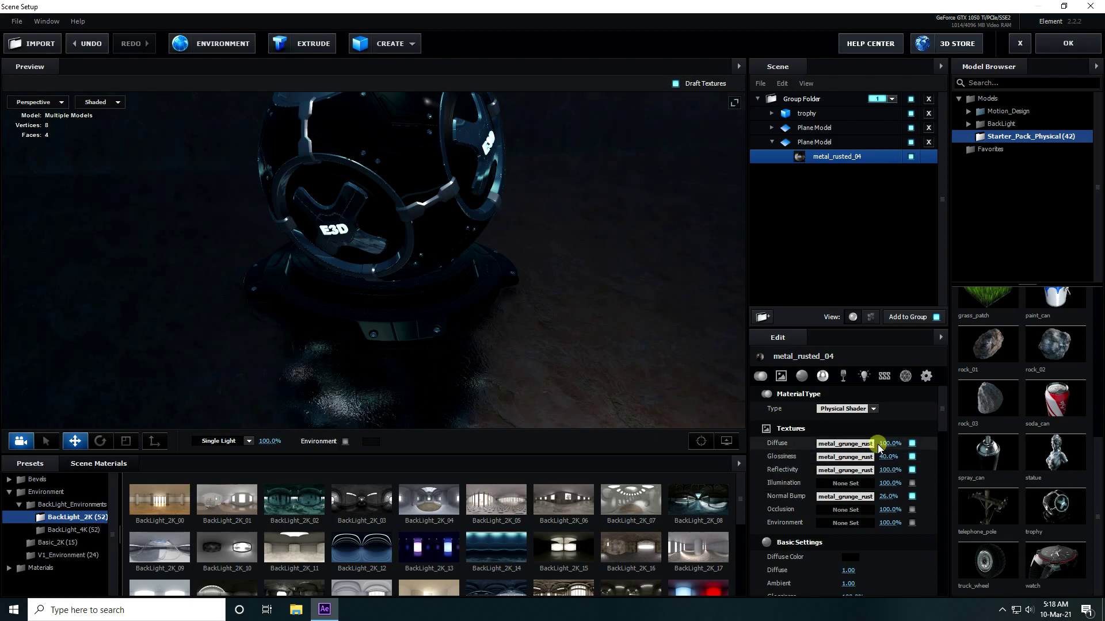
Lower the Glossiness texture amount of the back wall's metal_rusted_04 material to 40%
drag(387, 222, 375, 281)
drag(423, 346, 417, 161)
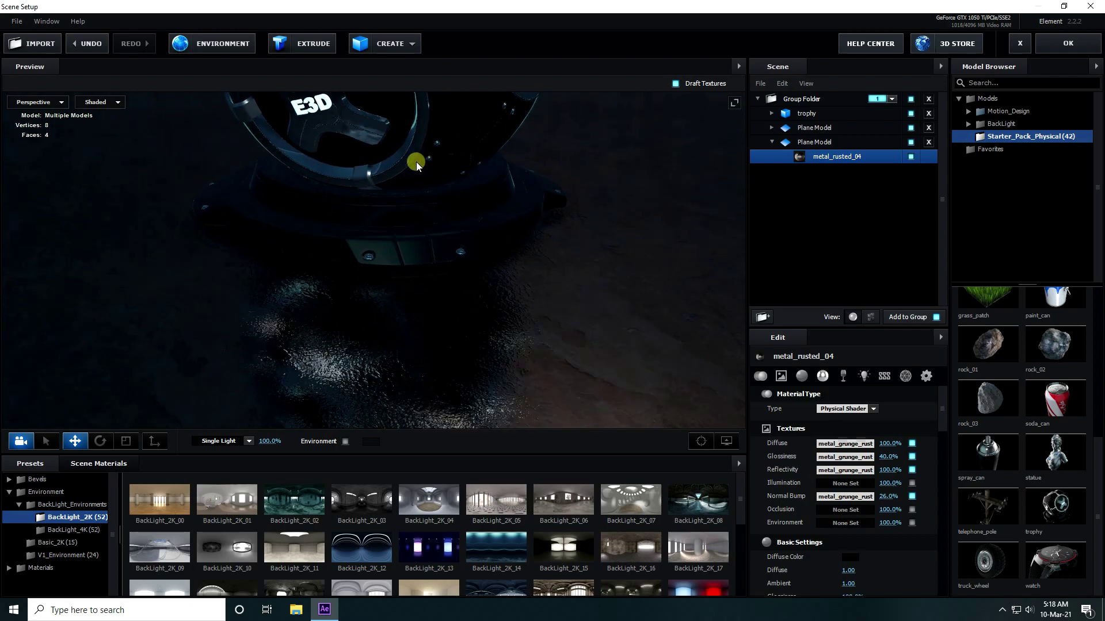
drag(426, 223, 327, 331)
click(771, 127)
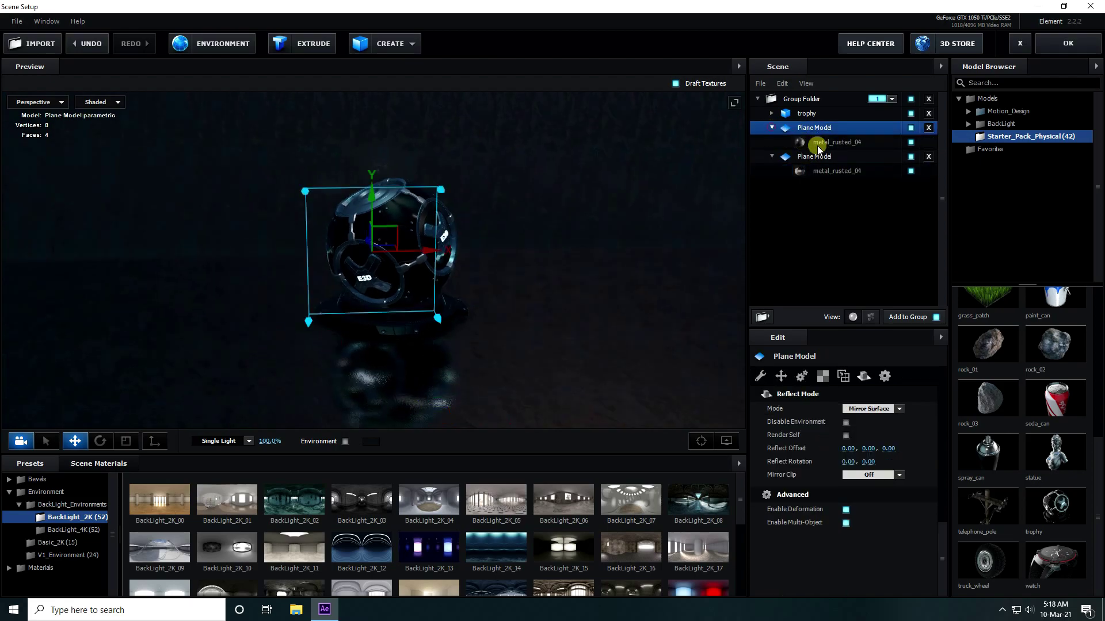
click(814, 141)
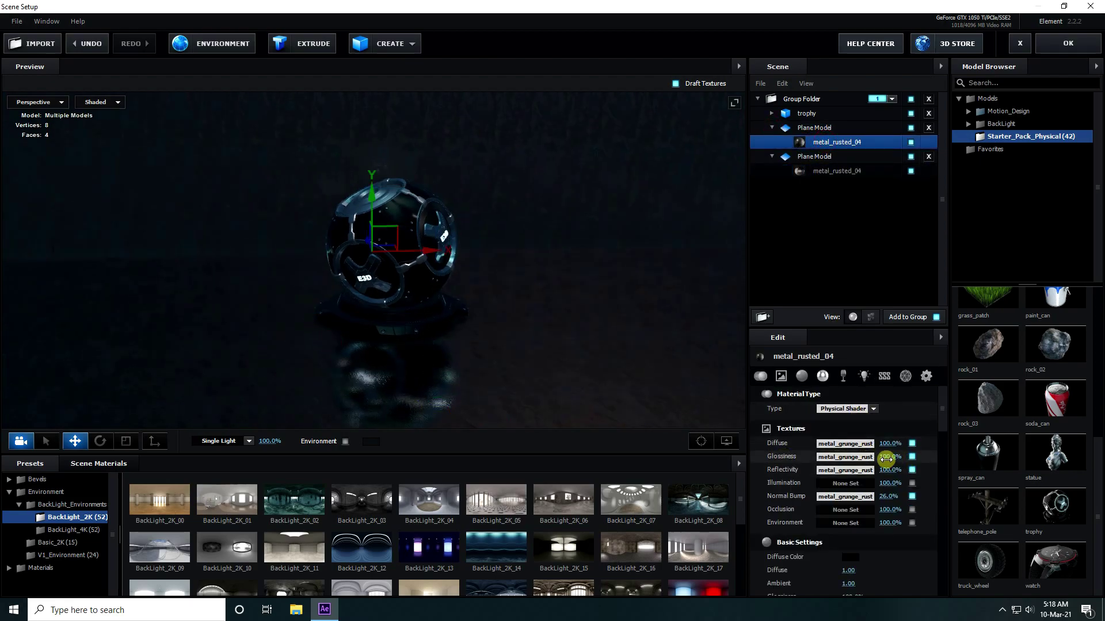
key(Return)
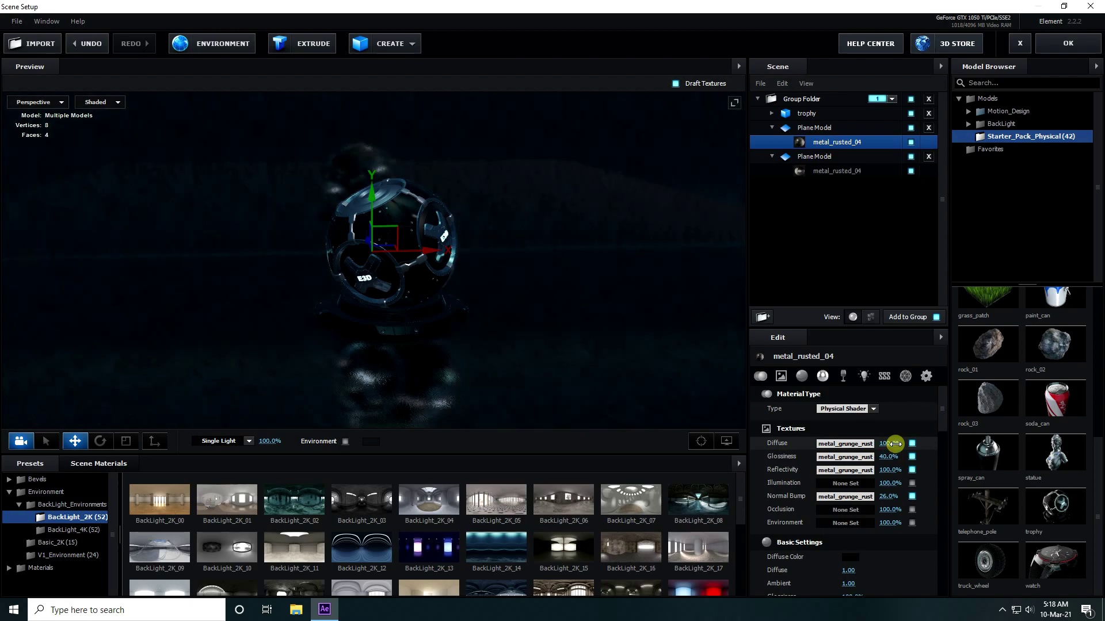
Inspect the trophy's reflections from other angles and collapse both Plane Model entries in the scene list
drag(437, 148, 326, 329)
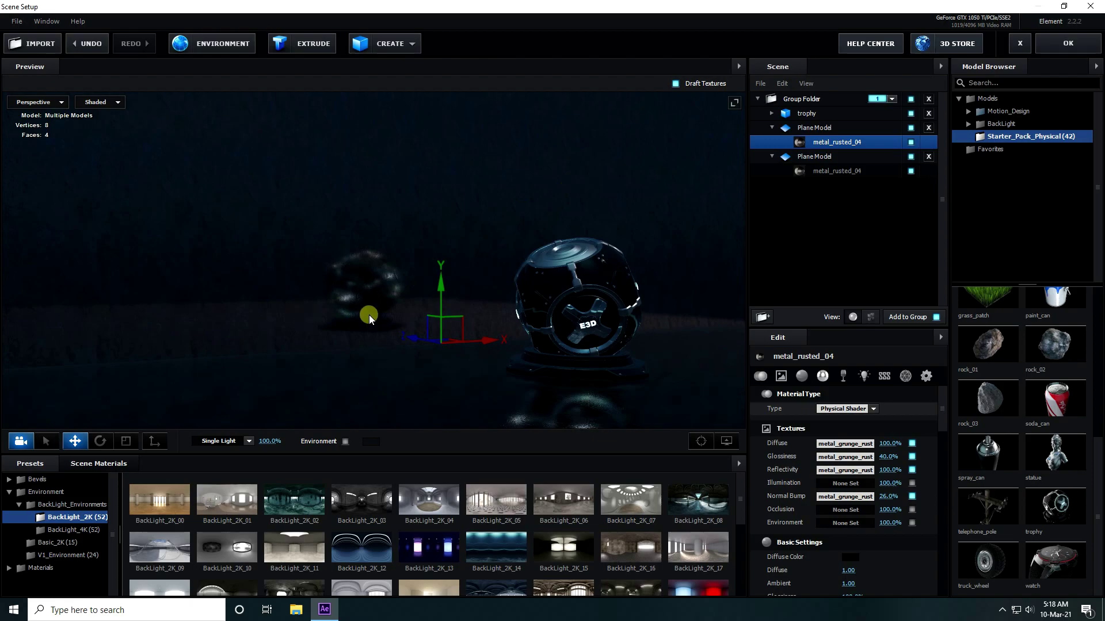
drag(473, 256, 423, 250)
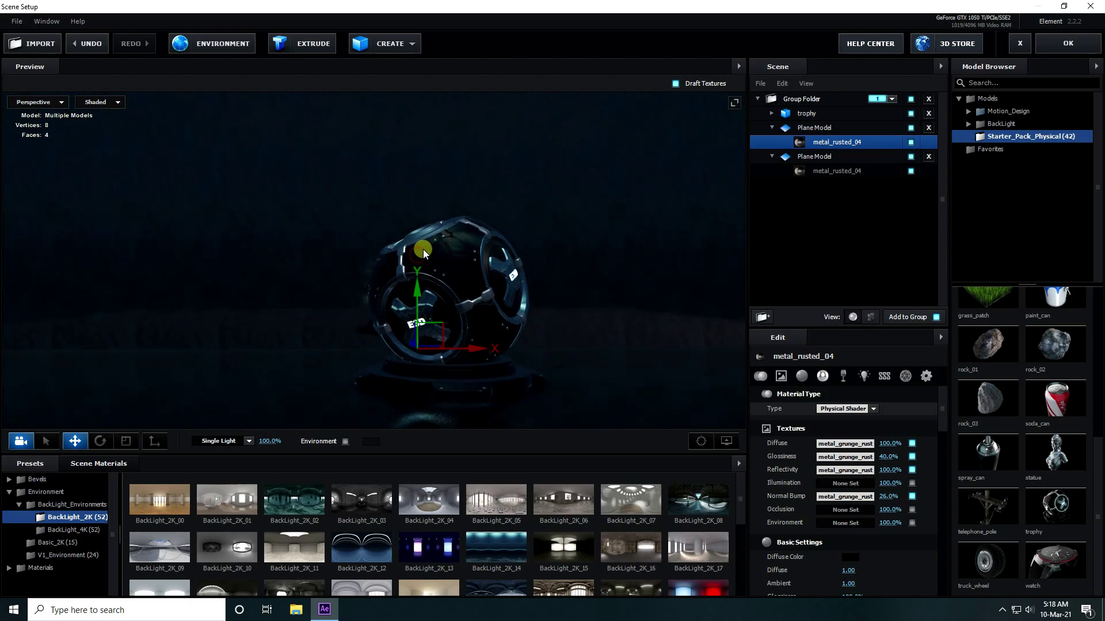
click(772, 128)
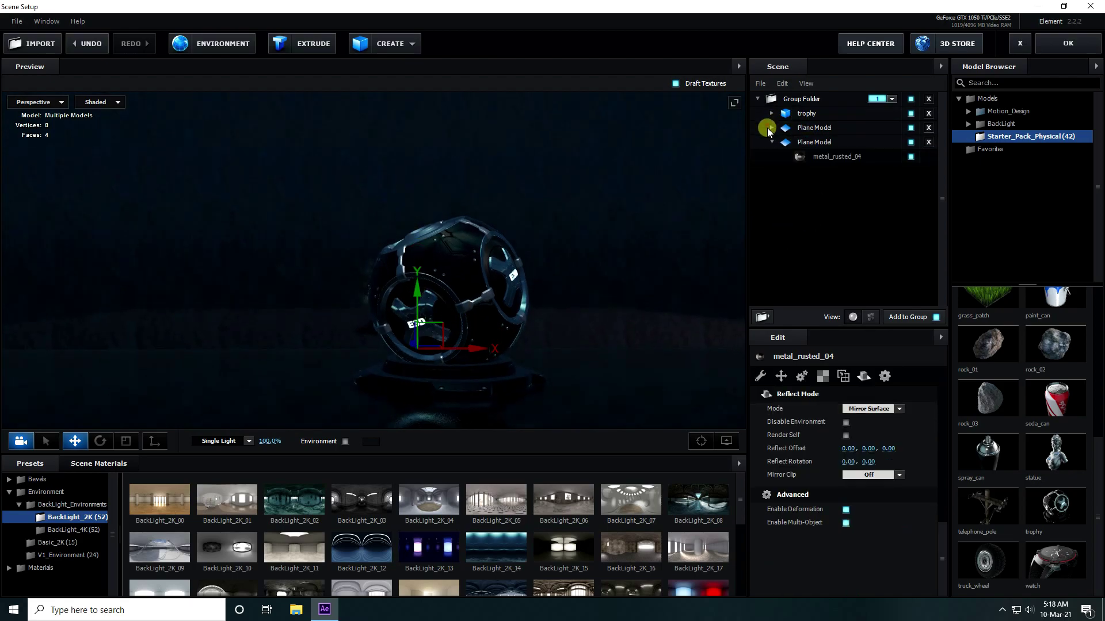
click(772, 141)
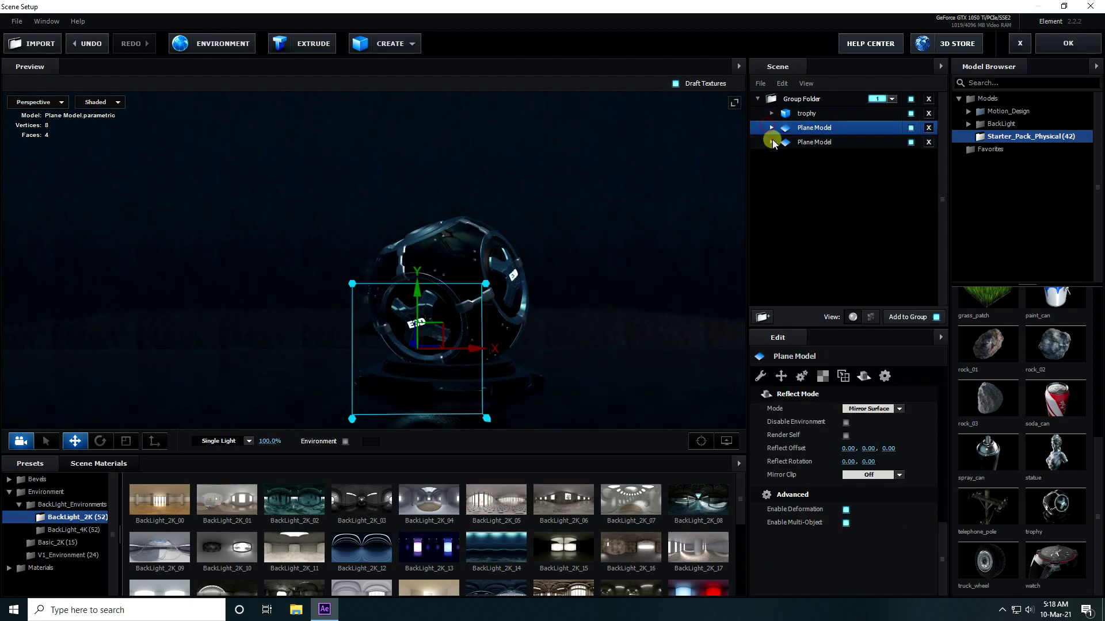
Add the 3x3_Round_2K model from BackLight's Light_Arrays_2K and raise it to a Y position of about 0.47
click(992, 125)
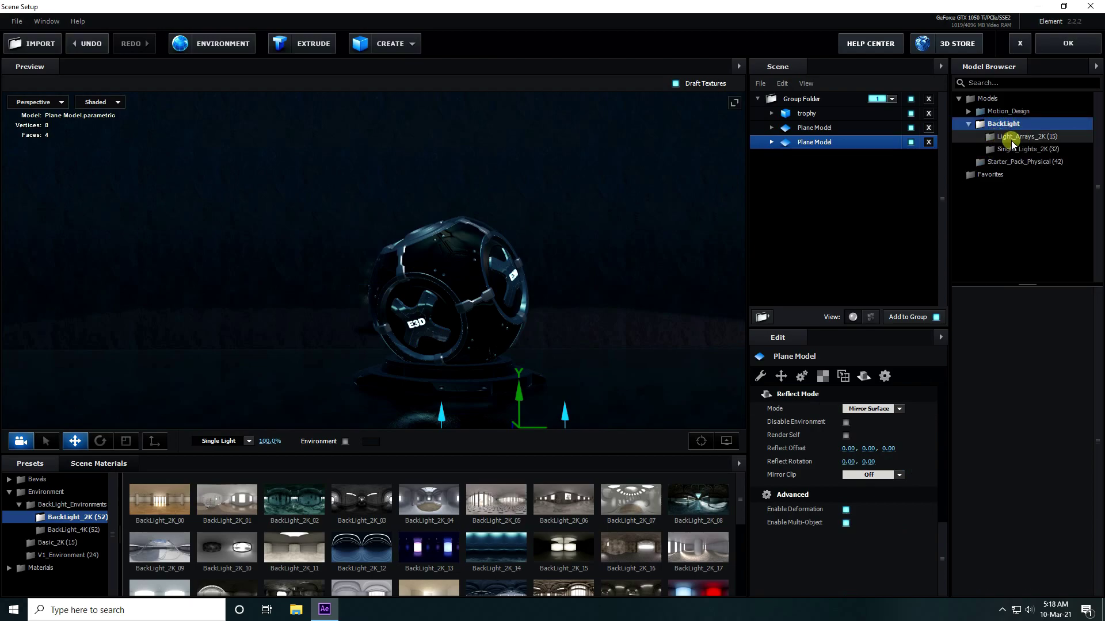
click(1011, 141)
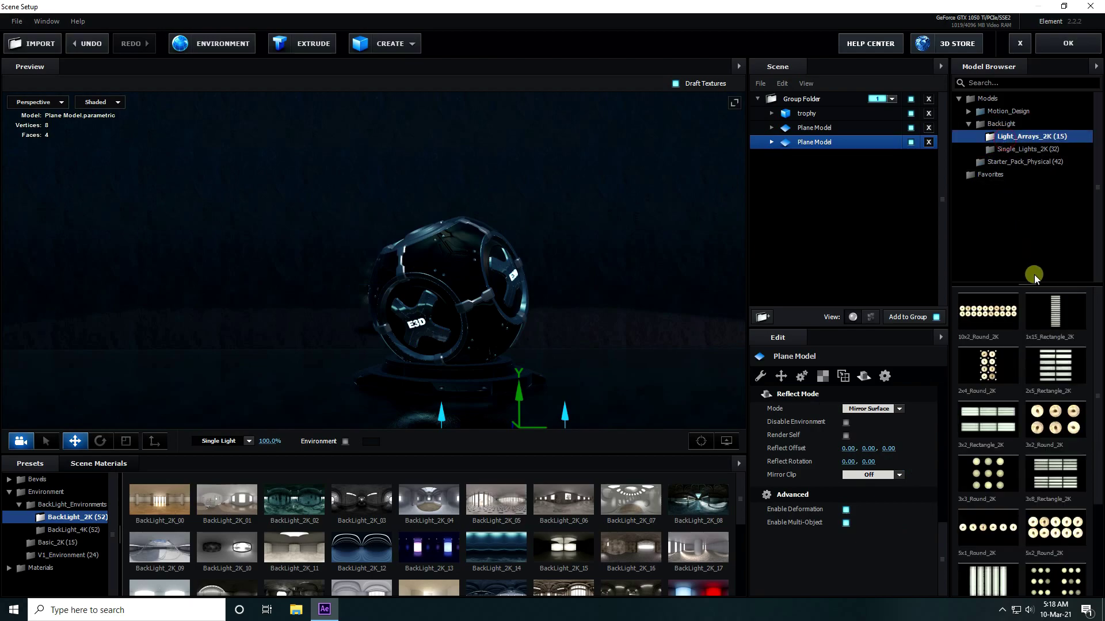
scroll(1005, 409, down, 2)
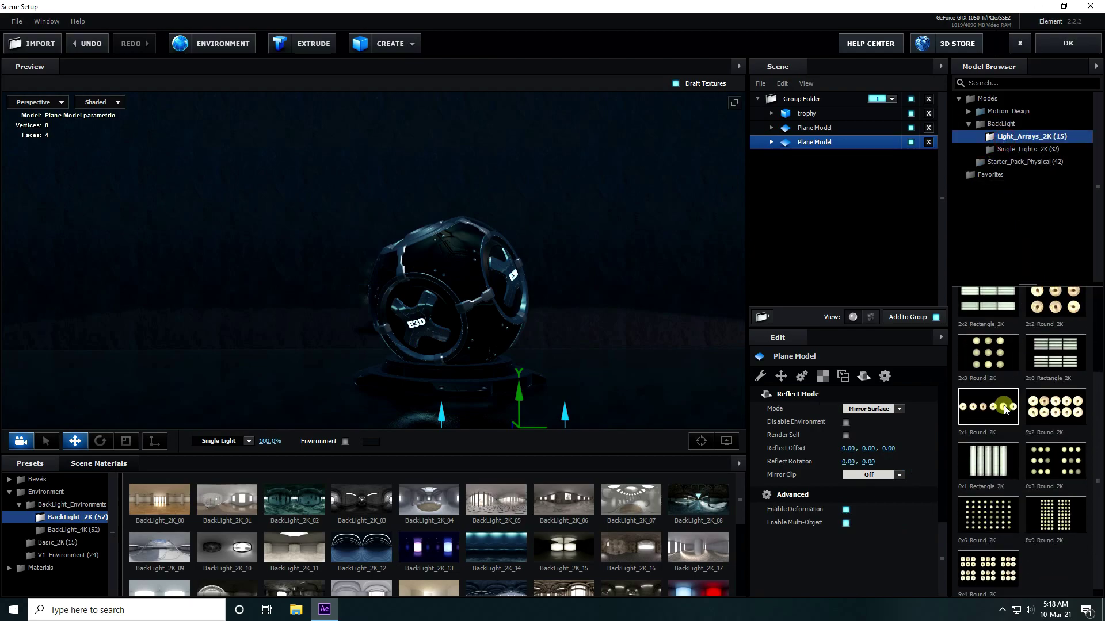
double_click(983, 346)
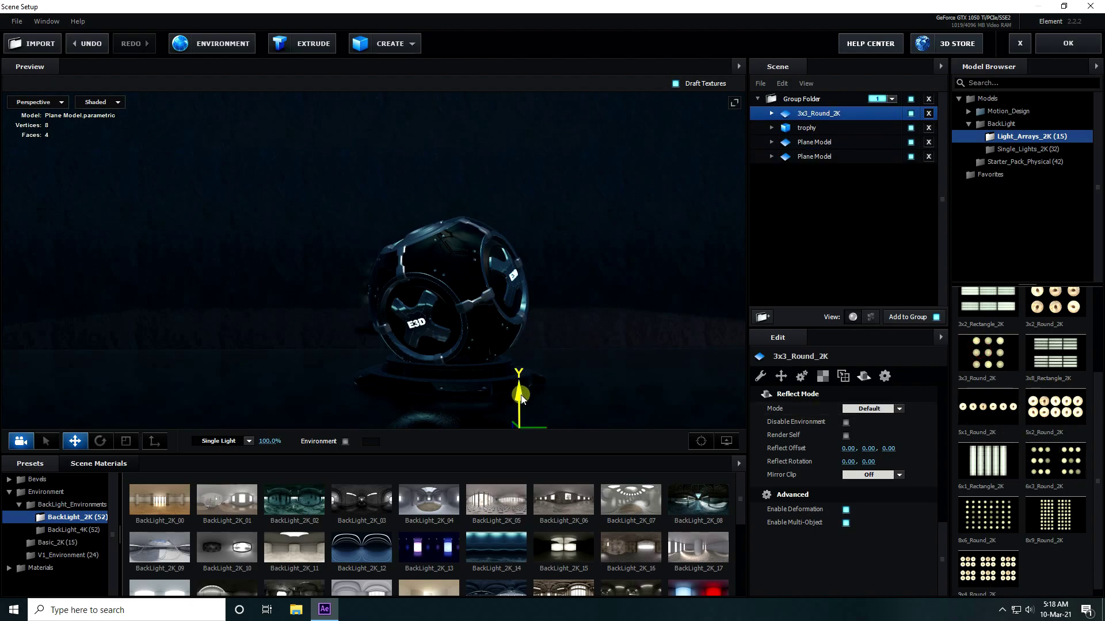
drag(521, 398, 520, 208)
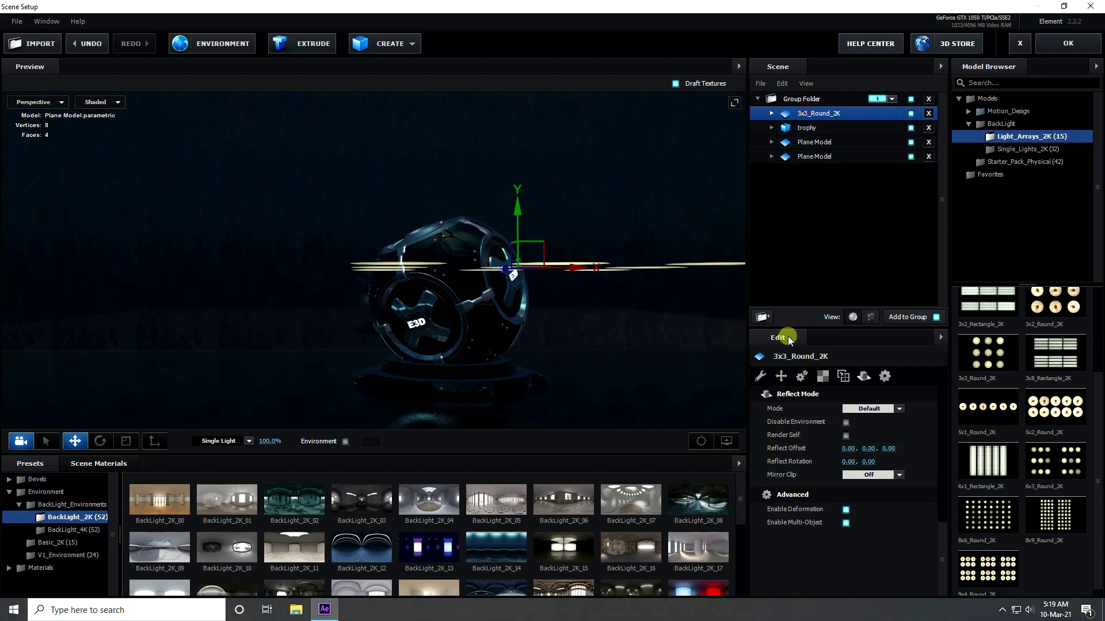
Set the 3x3_Round_2K light array's X orientation to 90° so it stands upright
click(760, 376)
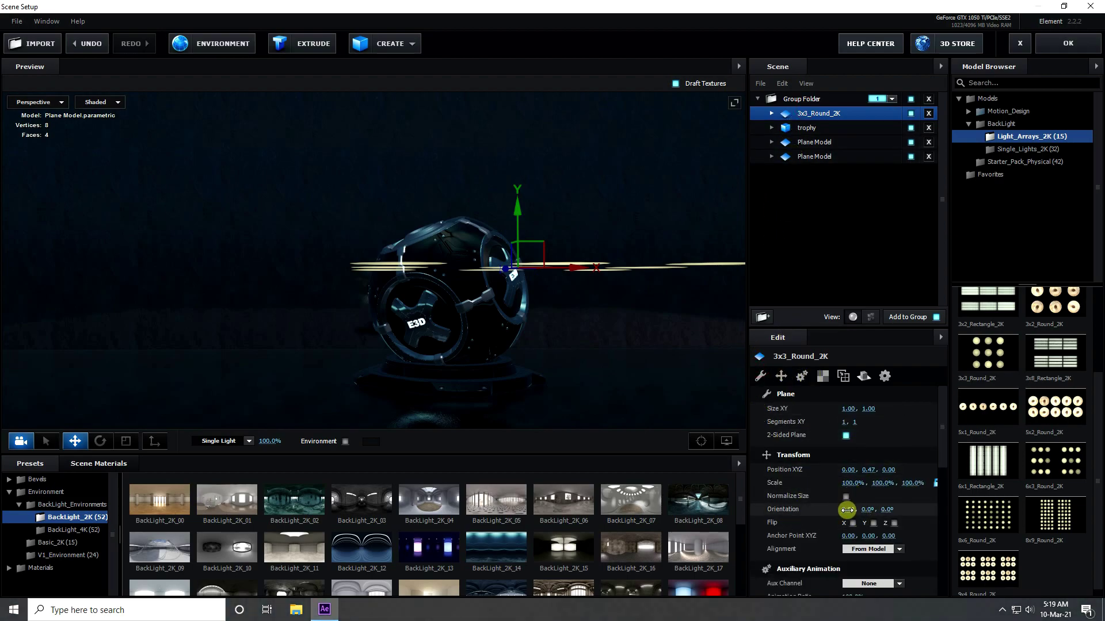
text(90)
key(Return)
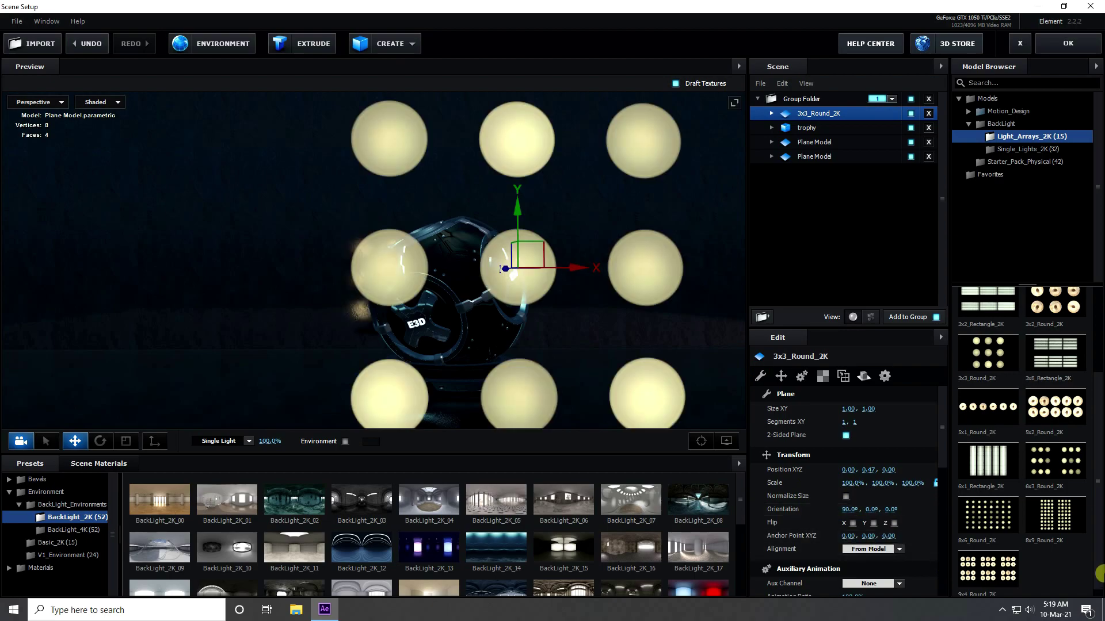
Try moving the 3x3_Round_2K light array along the Z axis and undo the move
drag(545, 319, 272, 237)
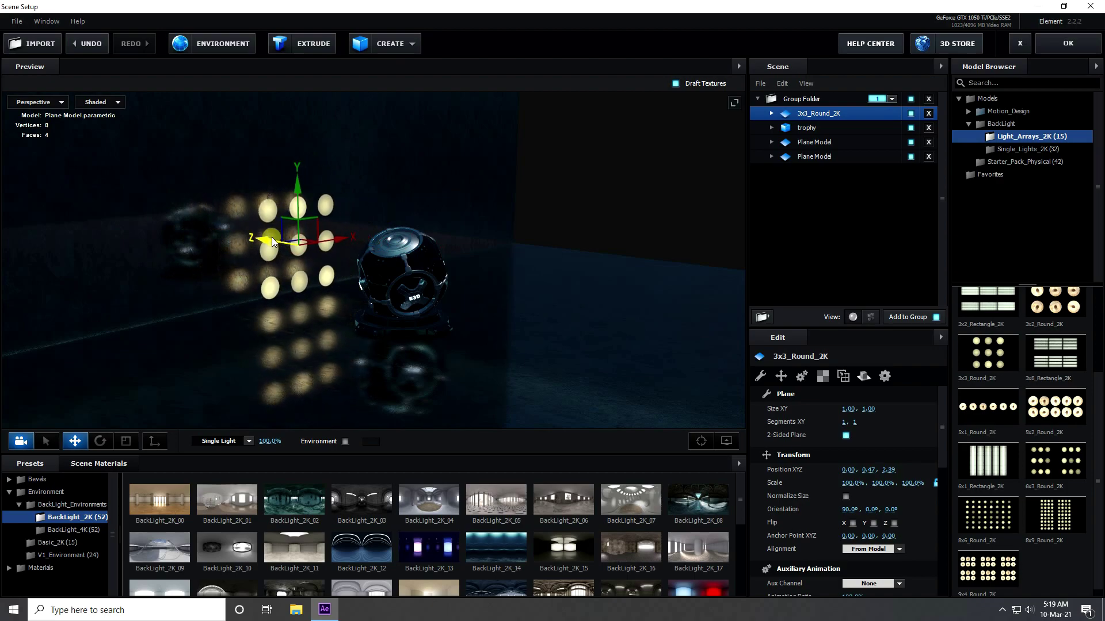
key(ctrl+z)
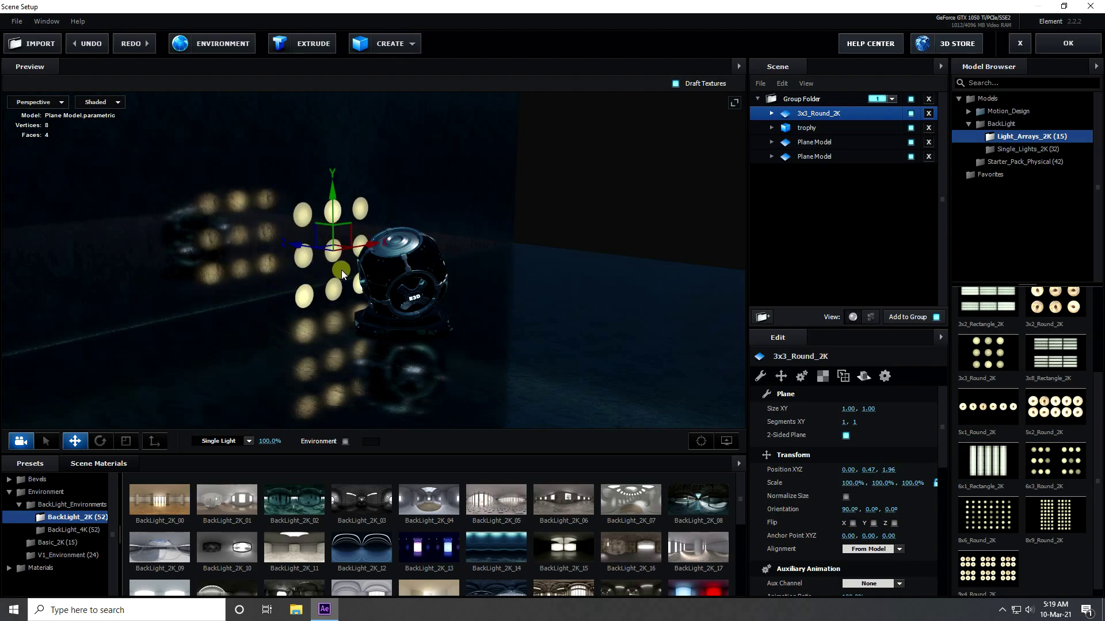
drag(535, 283, 590, 319)
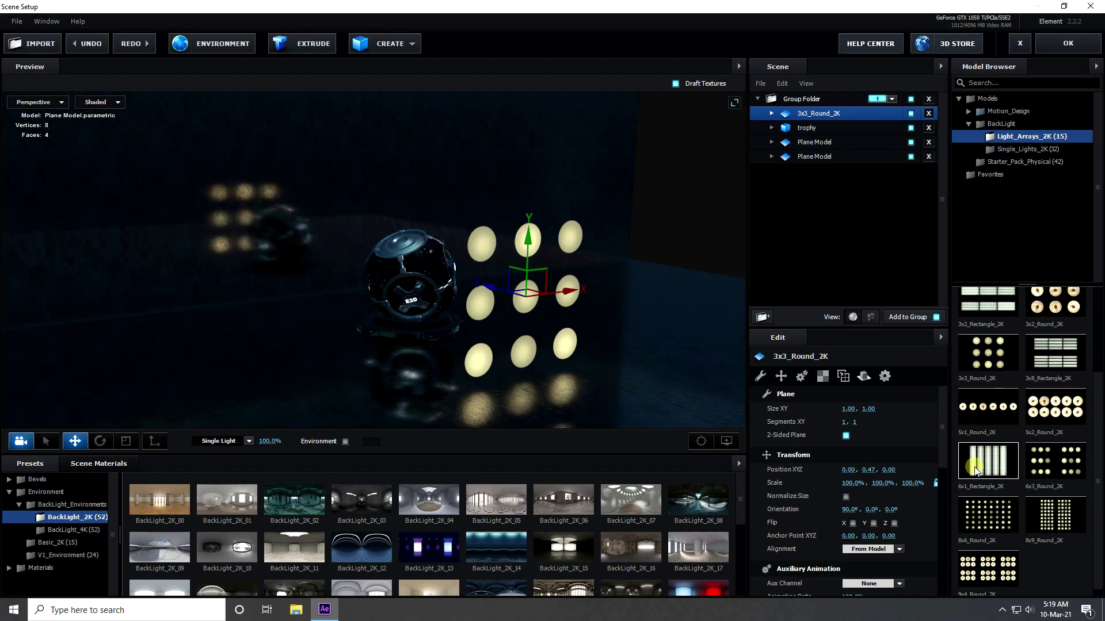
Add the 8x9_Round_2K light array to the scene and raise it to a Y position of about 0.43
scroll(1009, 500, down, 1)
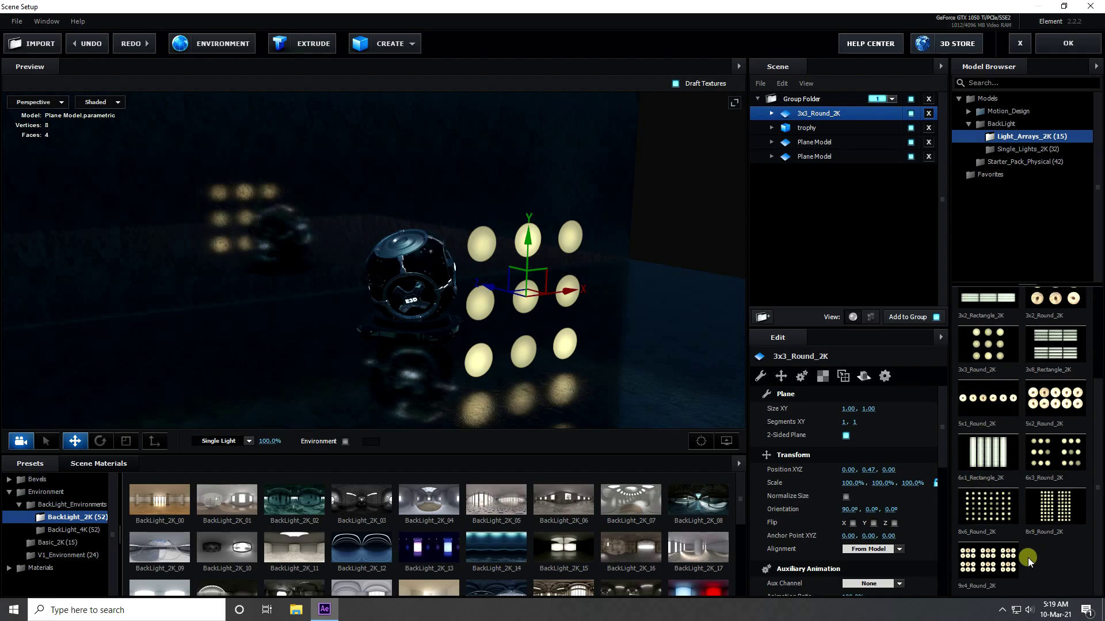
click(1051, 516)
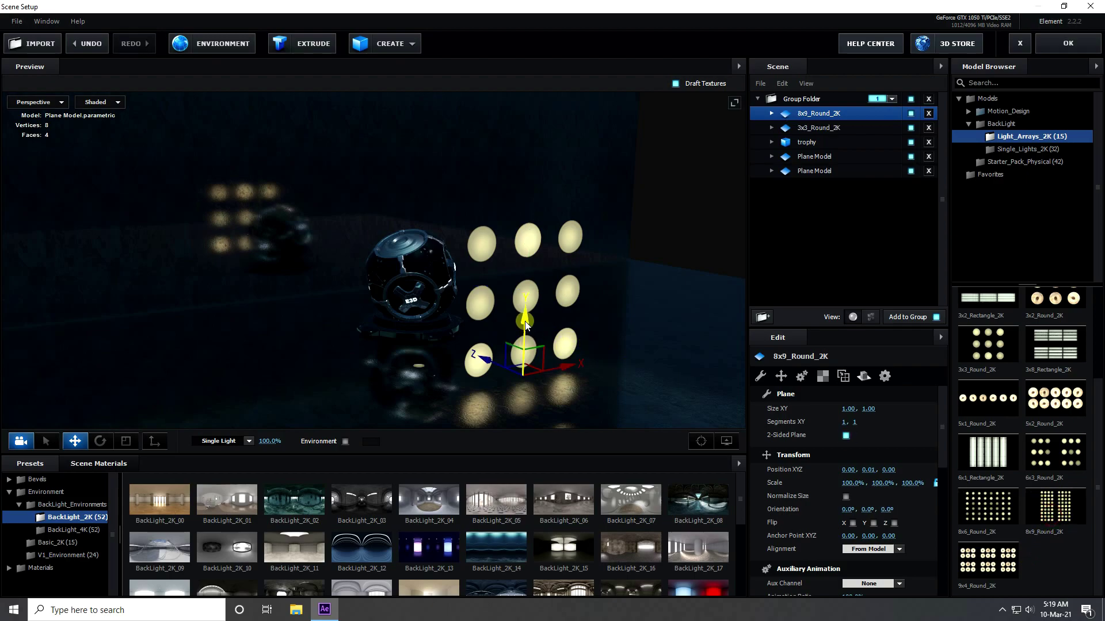
drag(526, 325, 526, 254)
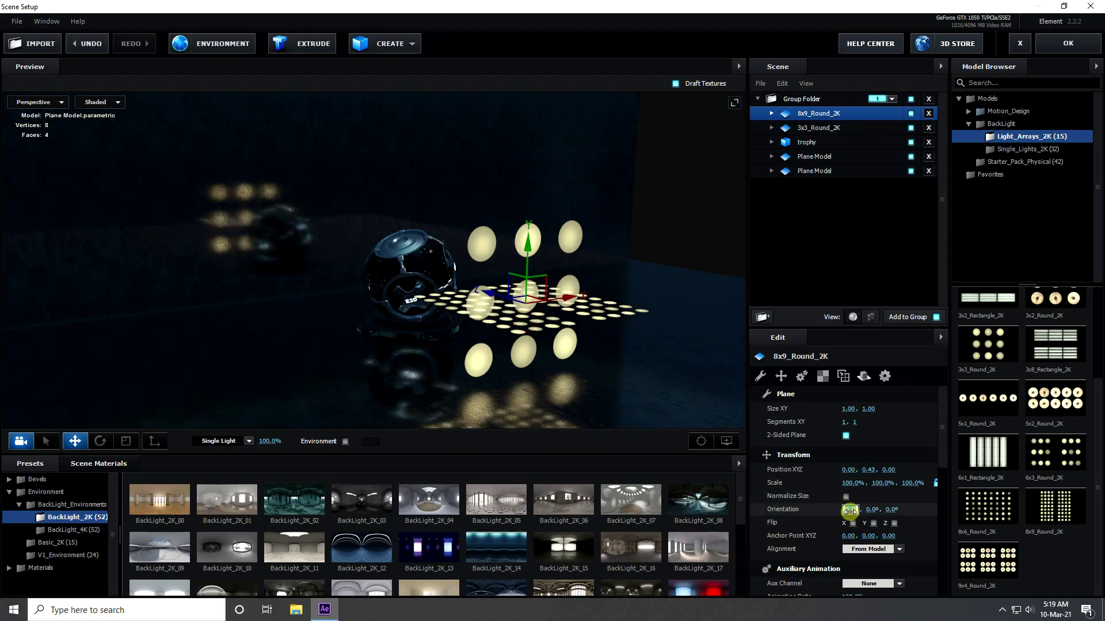
Set the 8x9_Round_2K array's X orientation to -90° and move it along X to about -1.23, beside the 3x3 array
click(850, 510)
text(-90)
key(Return)
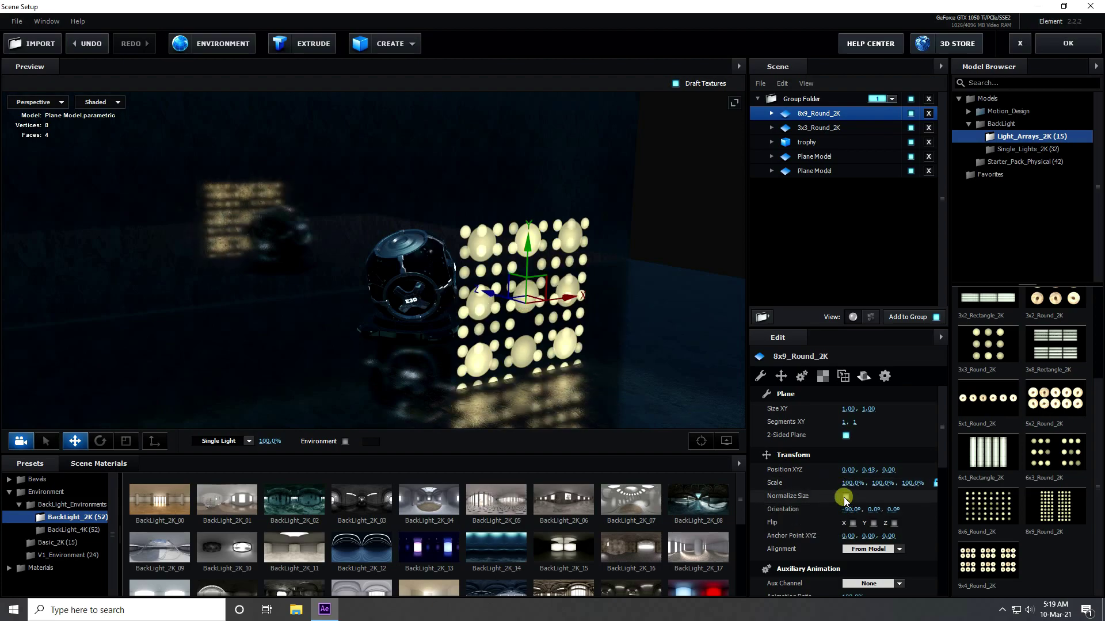
drag(561, 298, 634, 285)
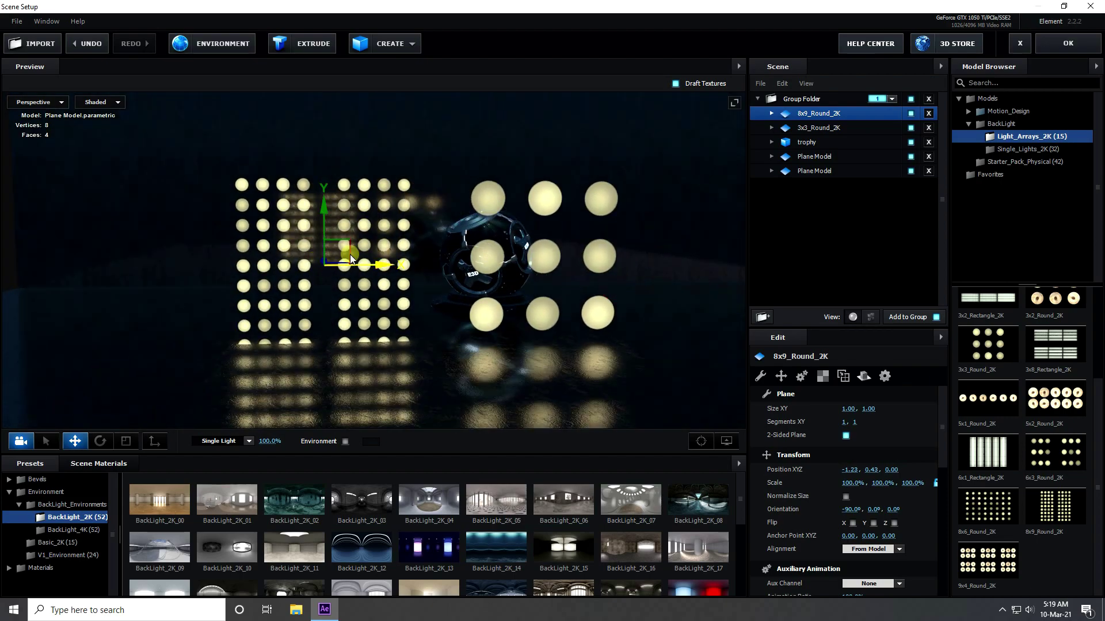
Replace the diffuse texture of the 8x9_Round_2K material with the warm orange 8x9_Round_2K_00.png
scroll(368, 216, up, 5)
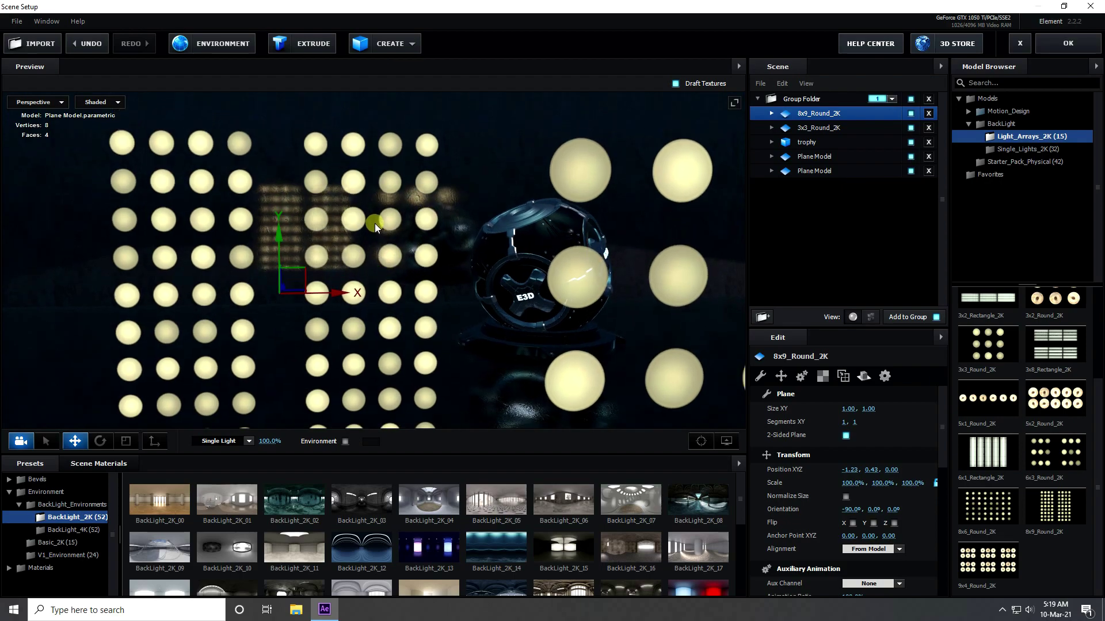
drag(387, 259, 398, 268)
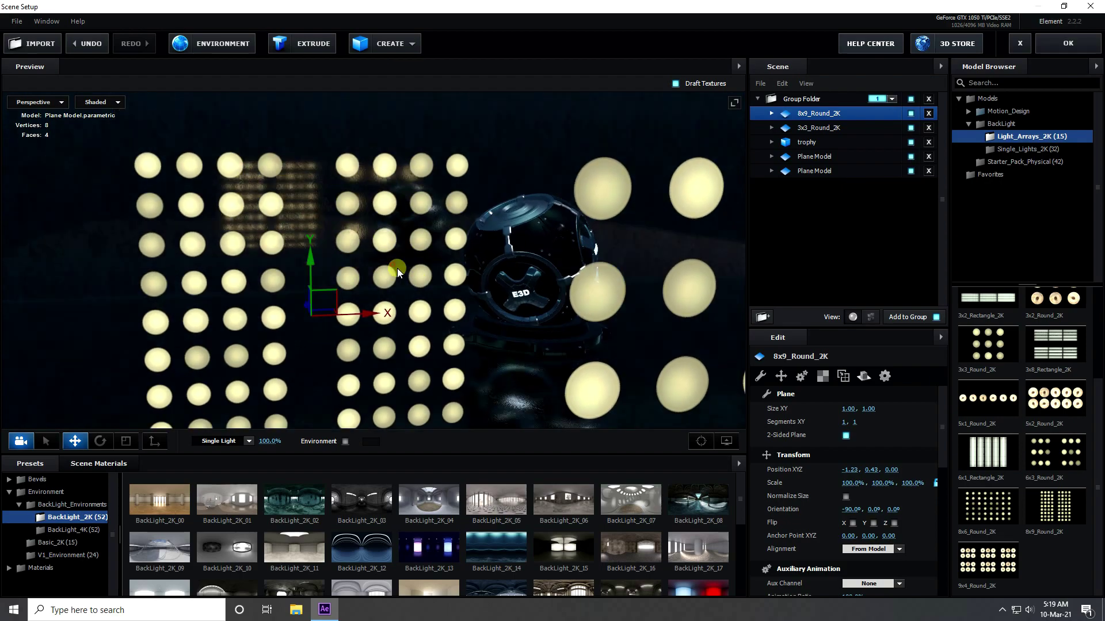
click(771, 114)
click(821, 129)
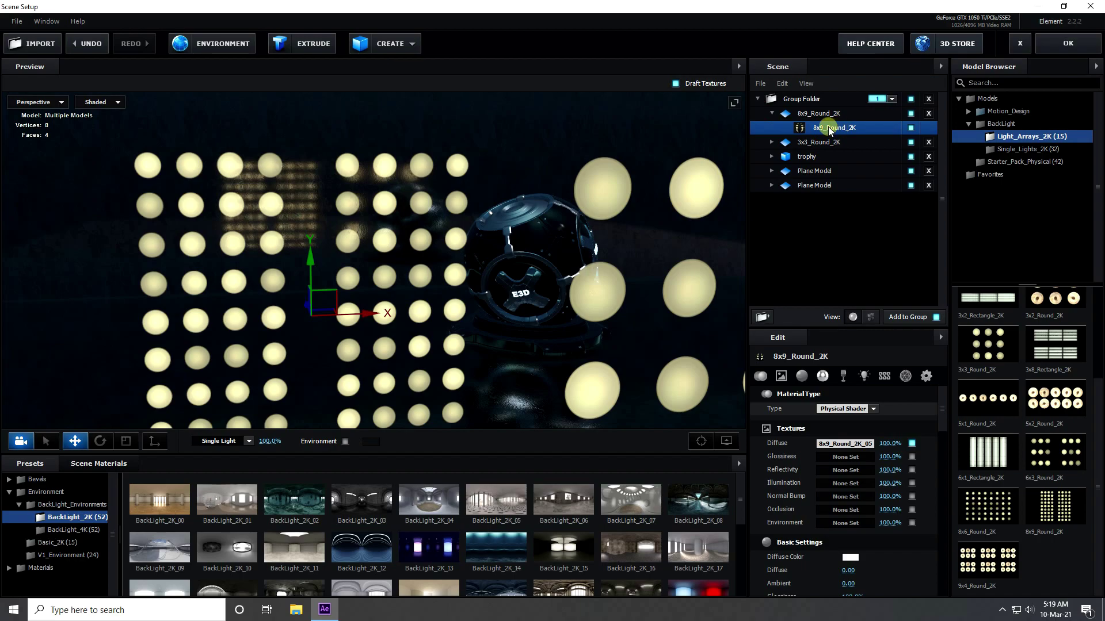
click(834, 448)
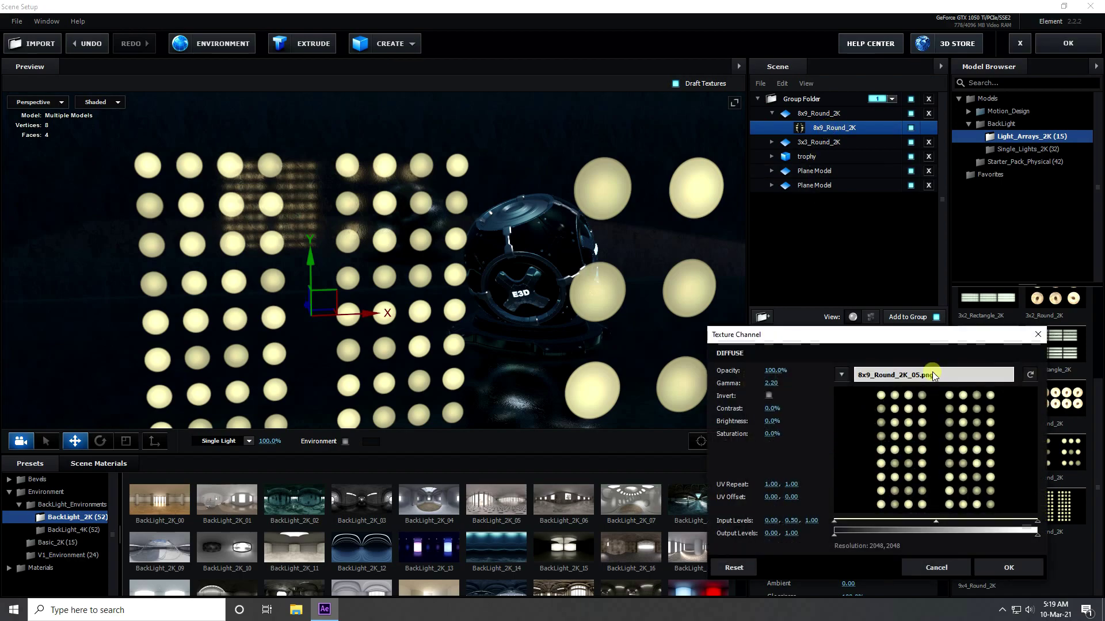
click(909, 377)
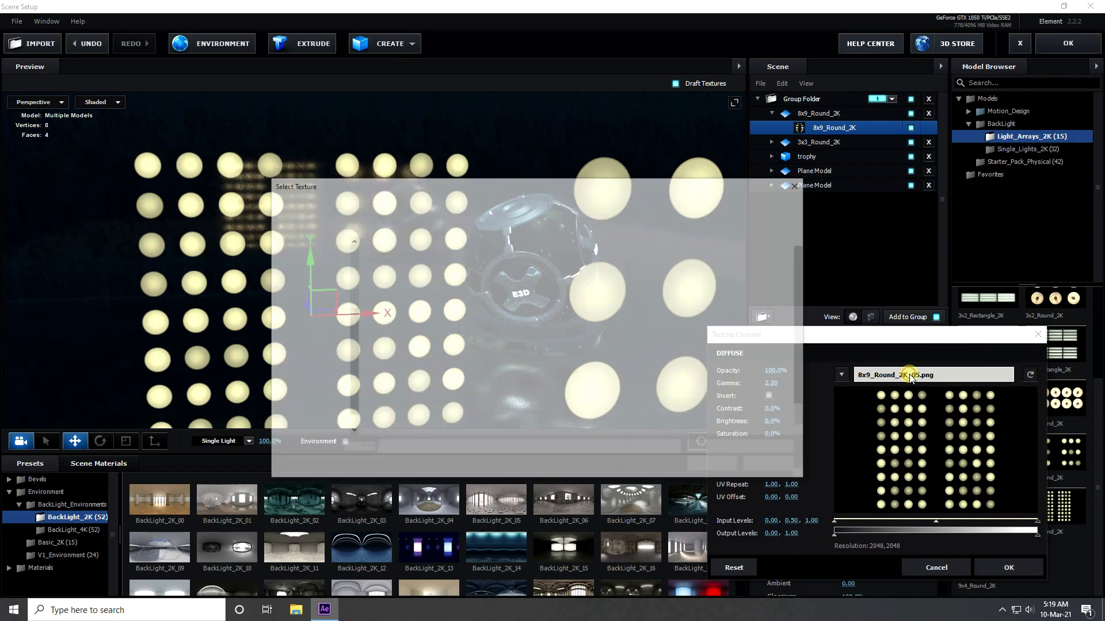
drag(501, 191, 712, 179)
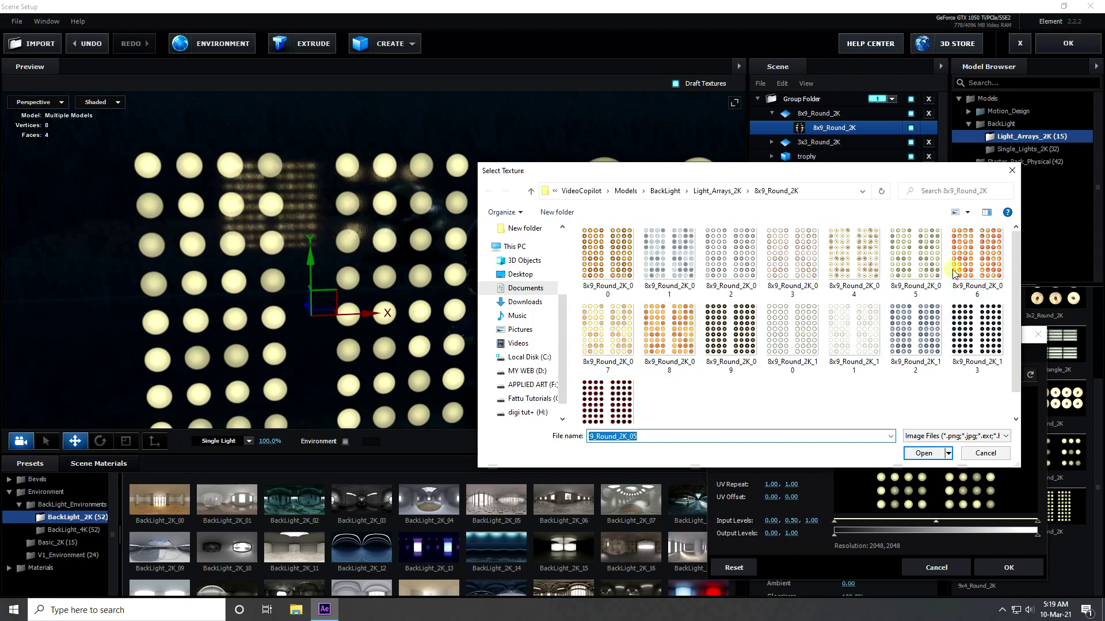
click(603, 233)
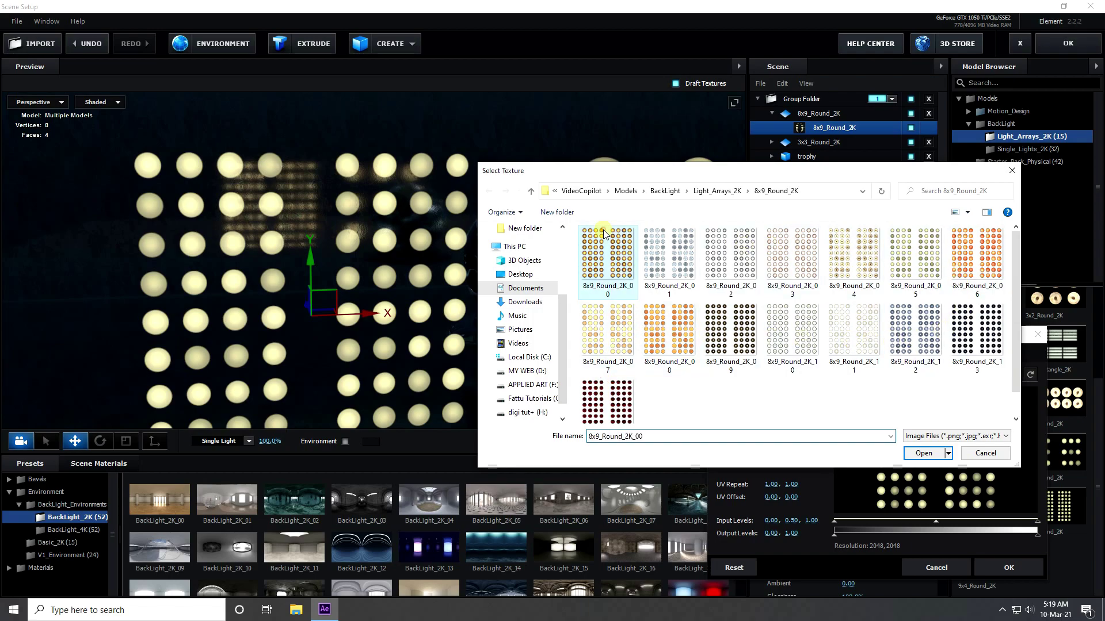
click(671, 267)
click(765, 271)
click(618, 256)
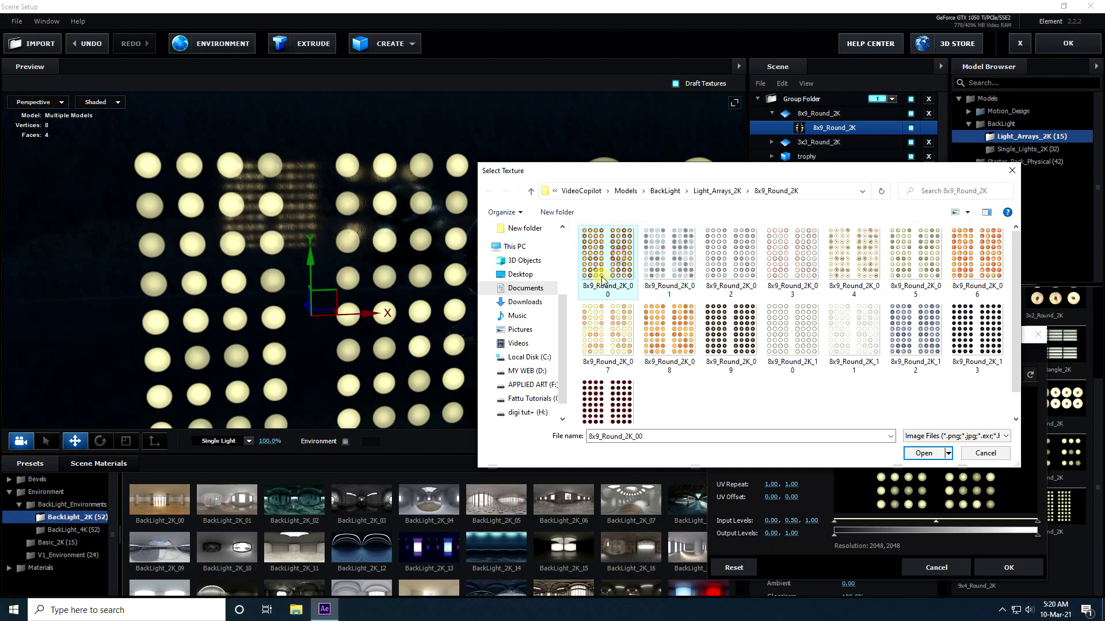
click(923, 453)
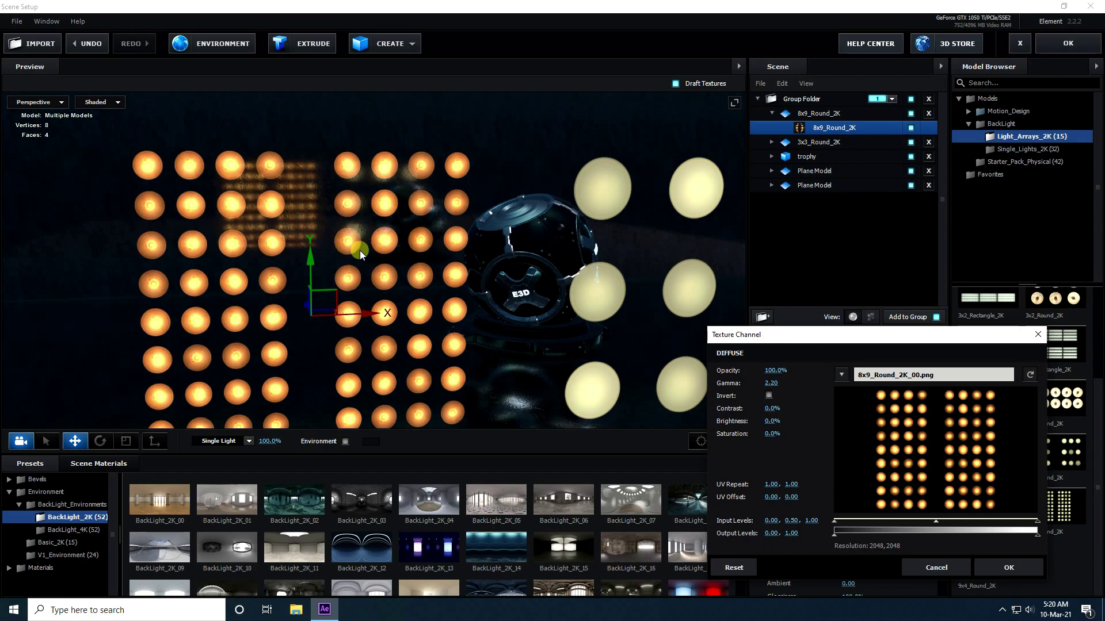
click(1009, 568)
Replace the diffuse texture of the 3x3_Round_2K material with the warm orange 3x3_Round_2K_00.png
drag(603, 291, 443, 291)
click(771, 142)
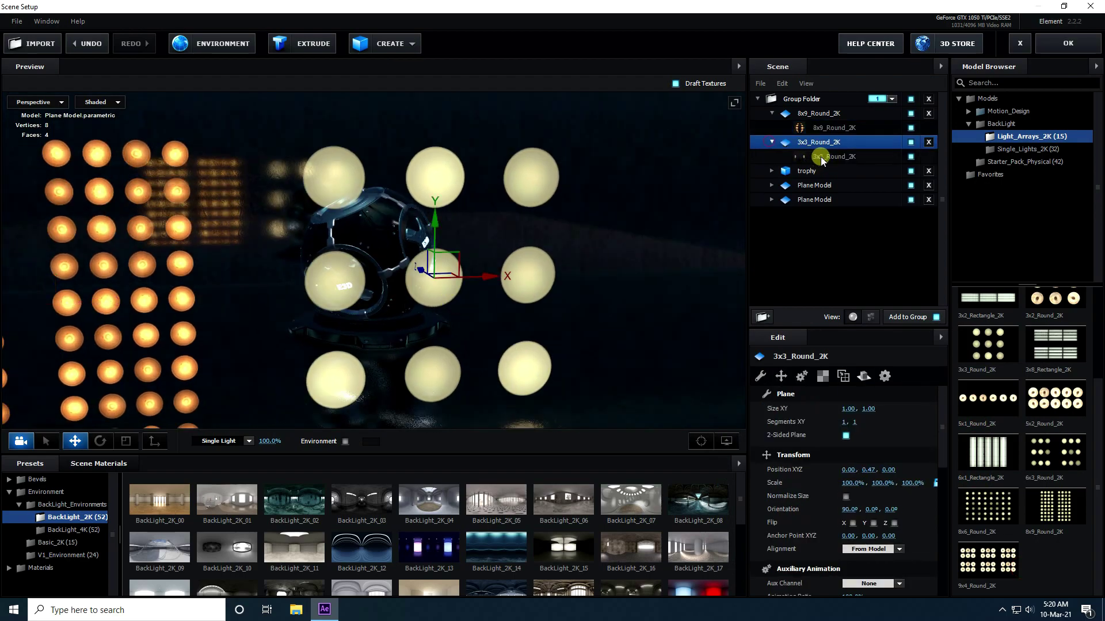
click(834, 156)
click(848, 443)
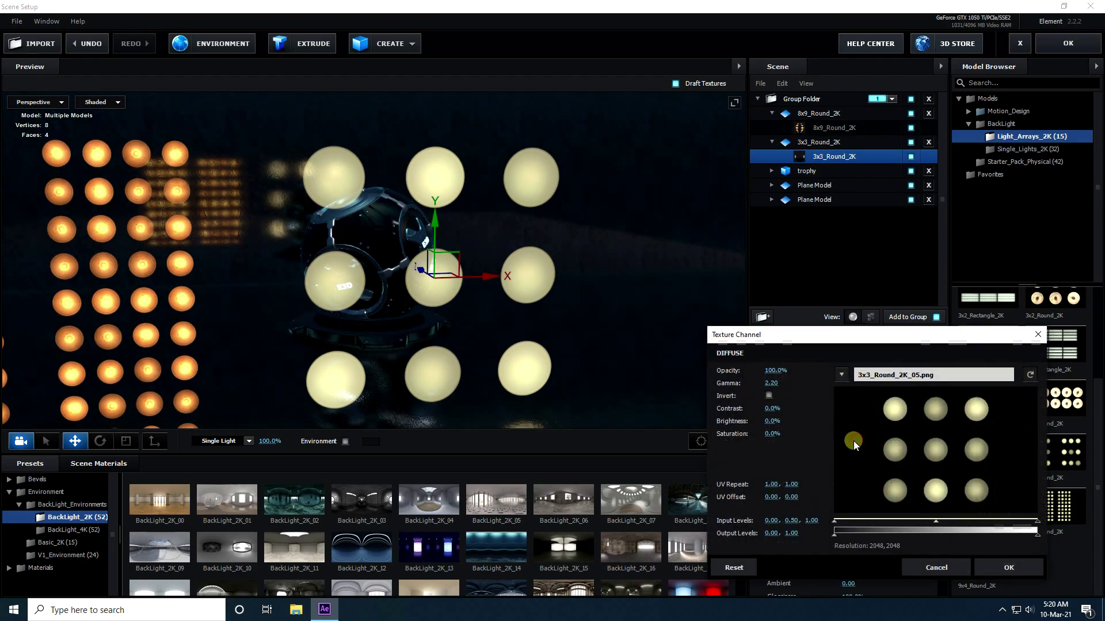
click(883, 375)
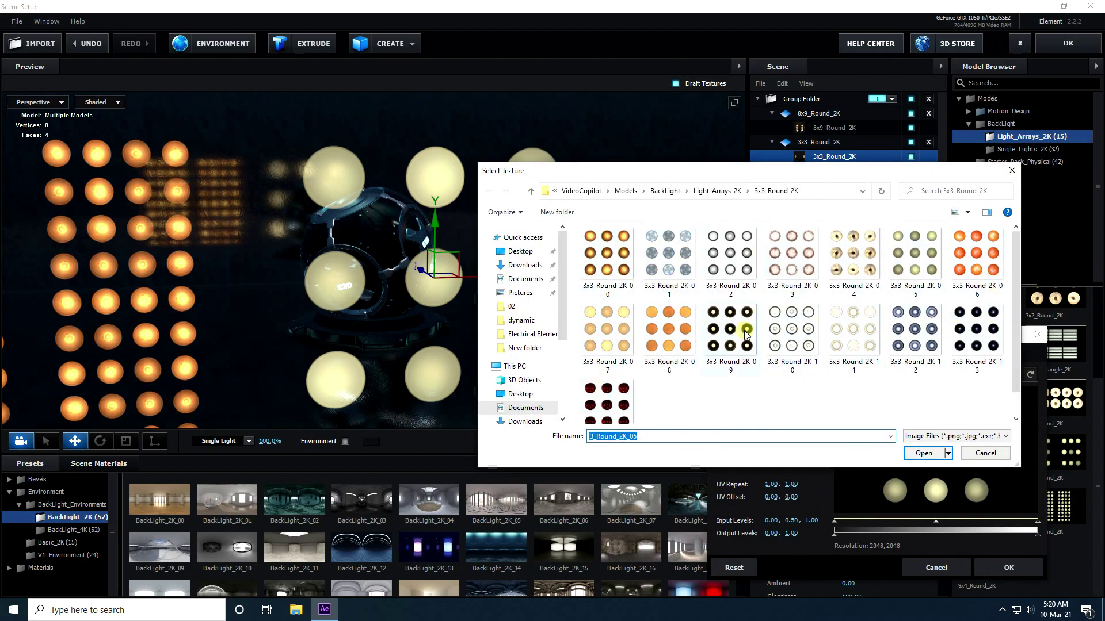
click(613, 245)
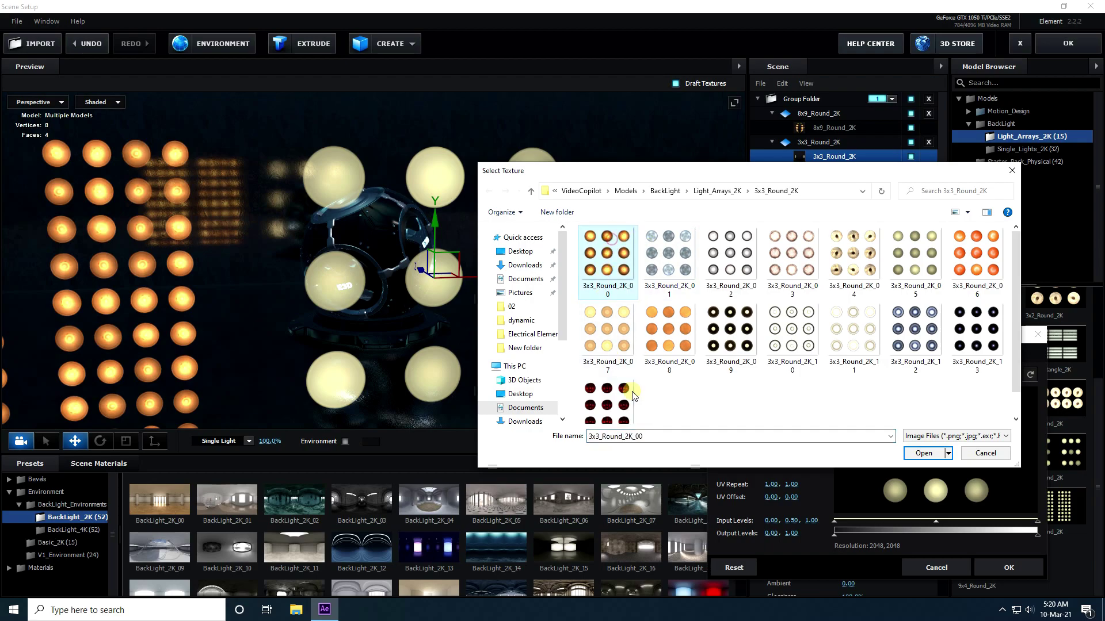
click(924, 453)
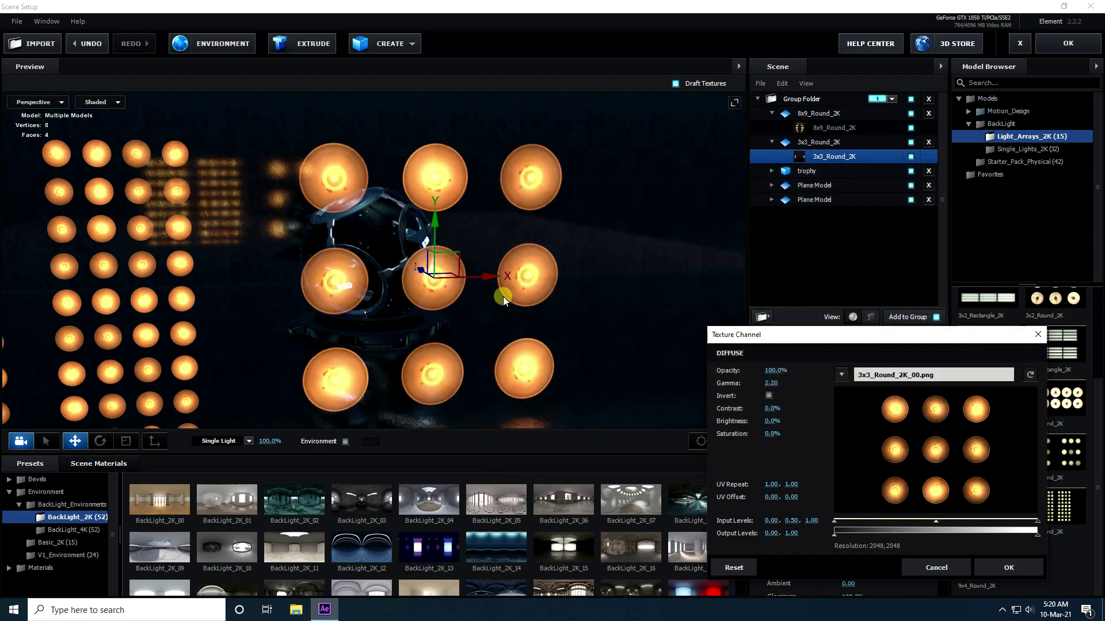
click(990, 565)
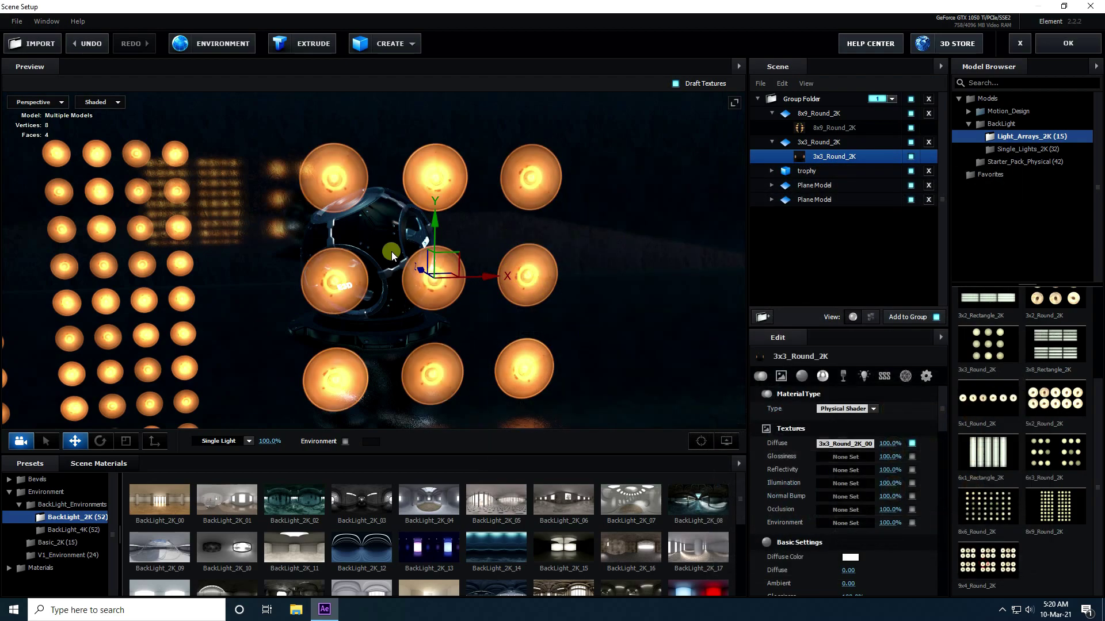
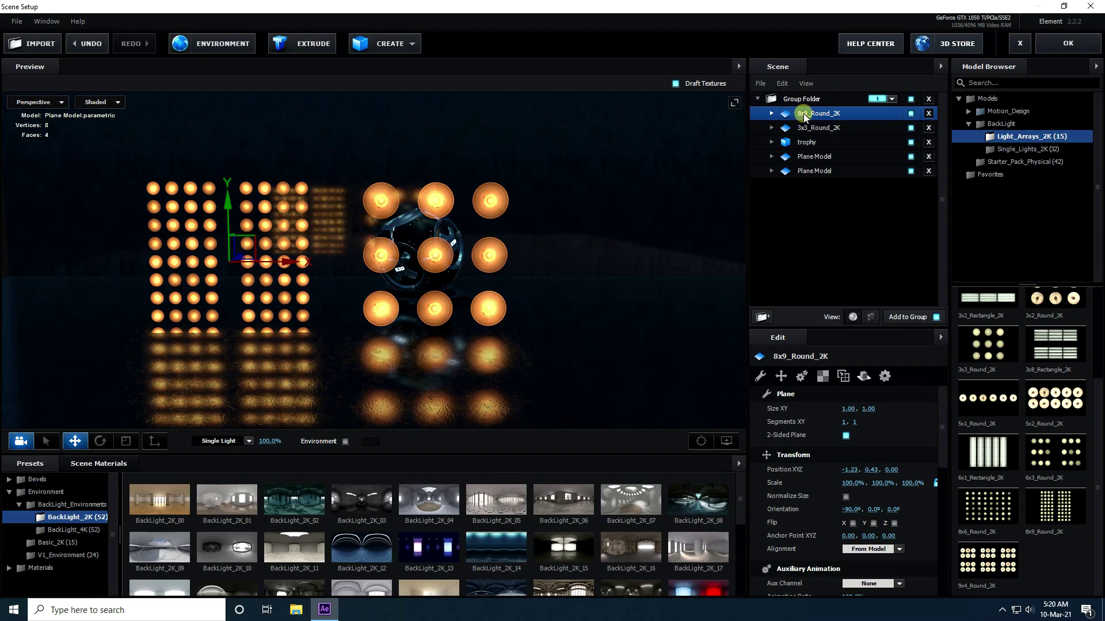
Duplicate the 8x9_Round_2K light array in place
key(ctrl+d)
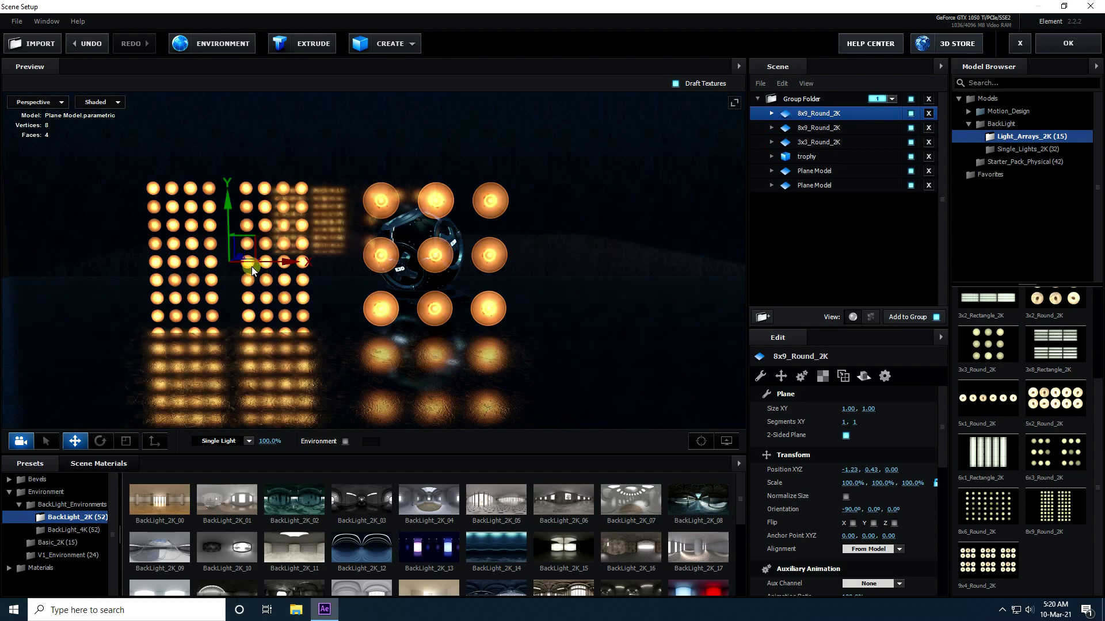
scroll(251, 267, up, 3)
scroll(384, 250, up, 5)
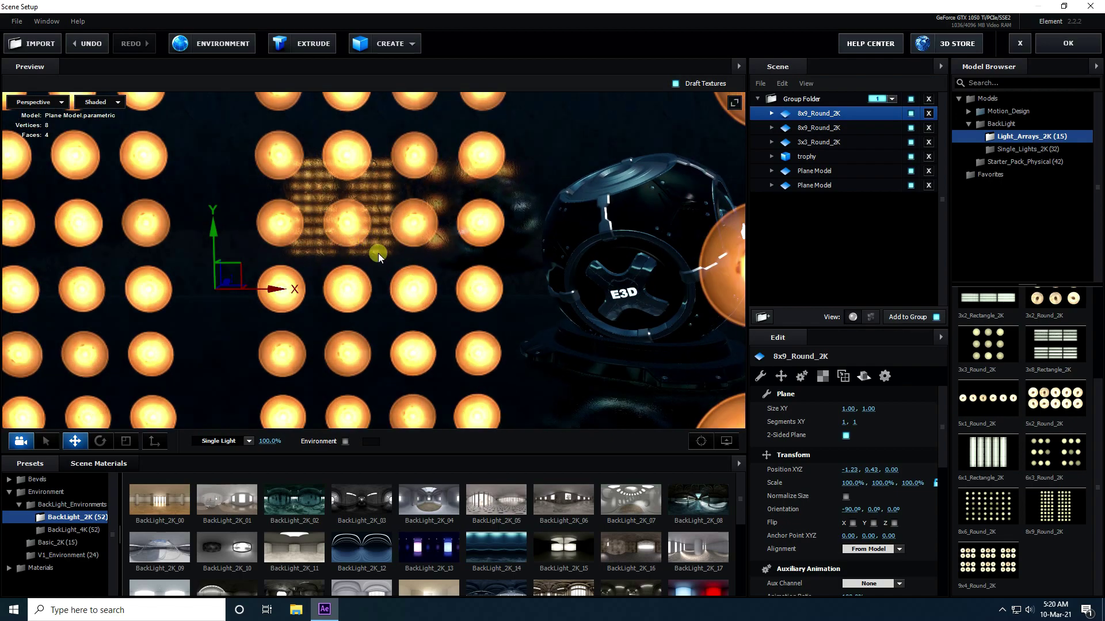
drag(378, 253, 318, 271)
scroll(319, 271, down, 5)
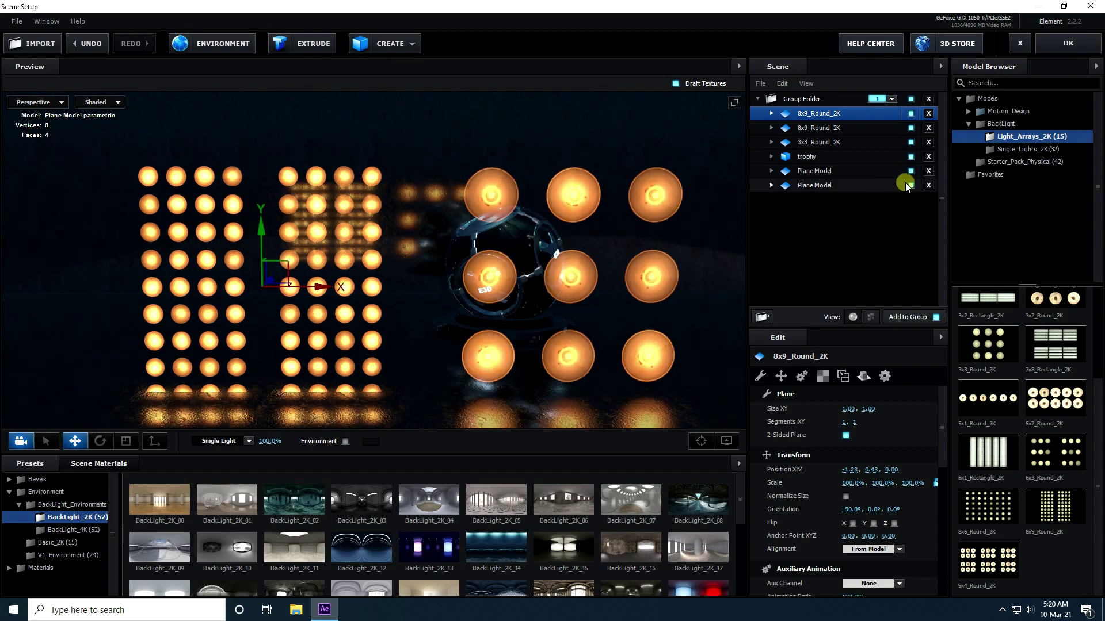
Duplicate both 8x9_Round_2K arrays together and move the copies along X to the opposite side of the 3x3 array
click(810, 126)
ctrl+click(808, 117)
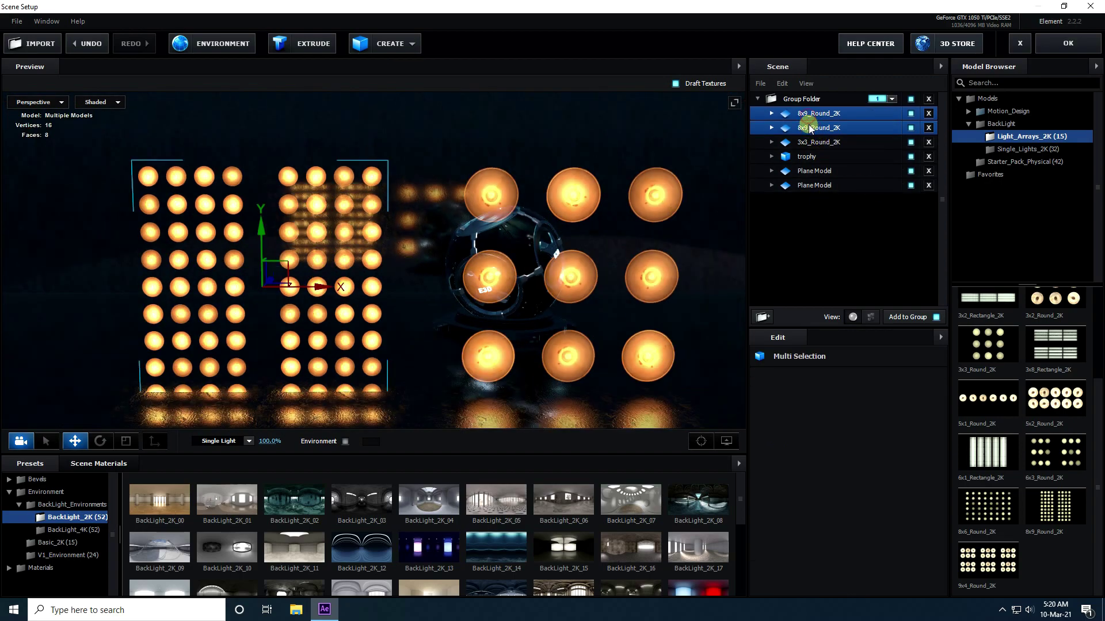
scroll(305, 336, down, 3)
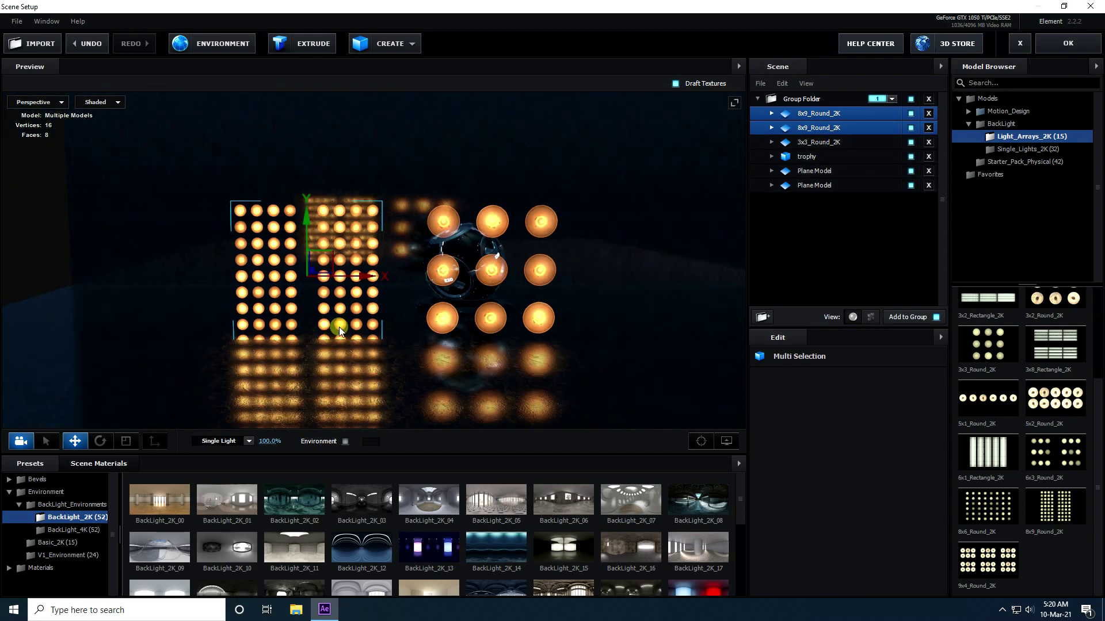
key(ctrl+d)
drag(362, 280, 709, 275)
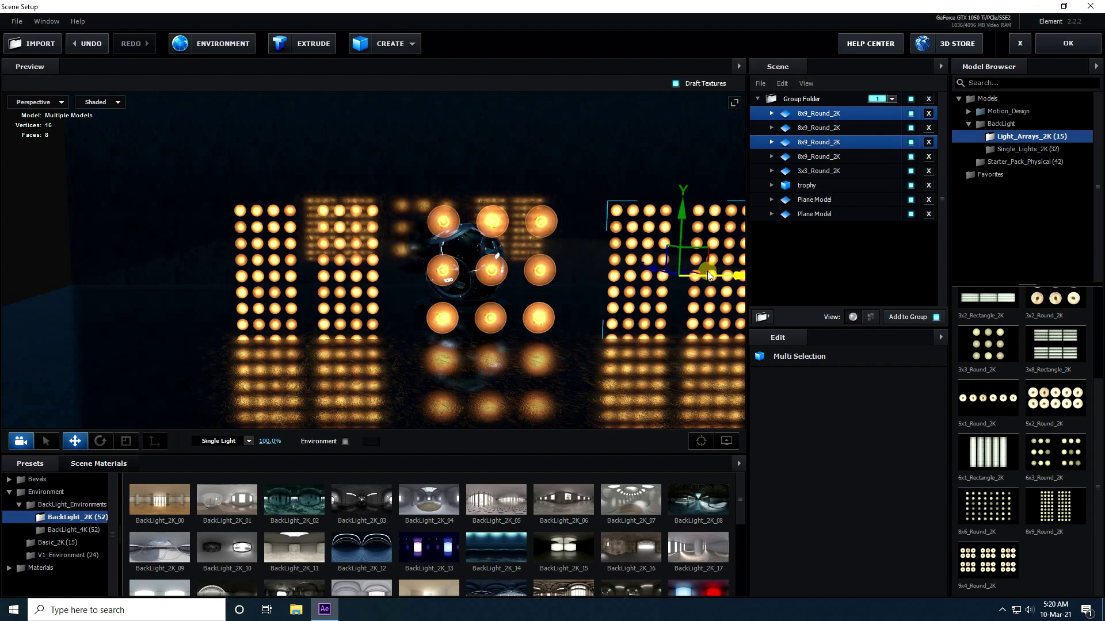
drag(547, 323, 482, 314)
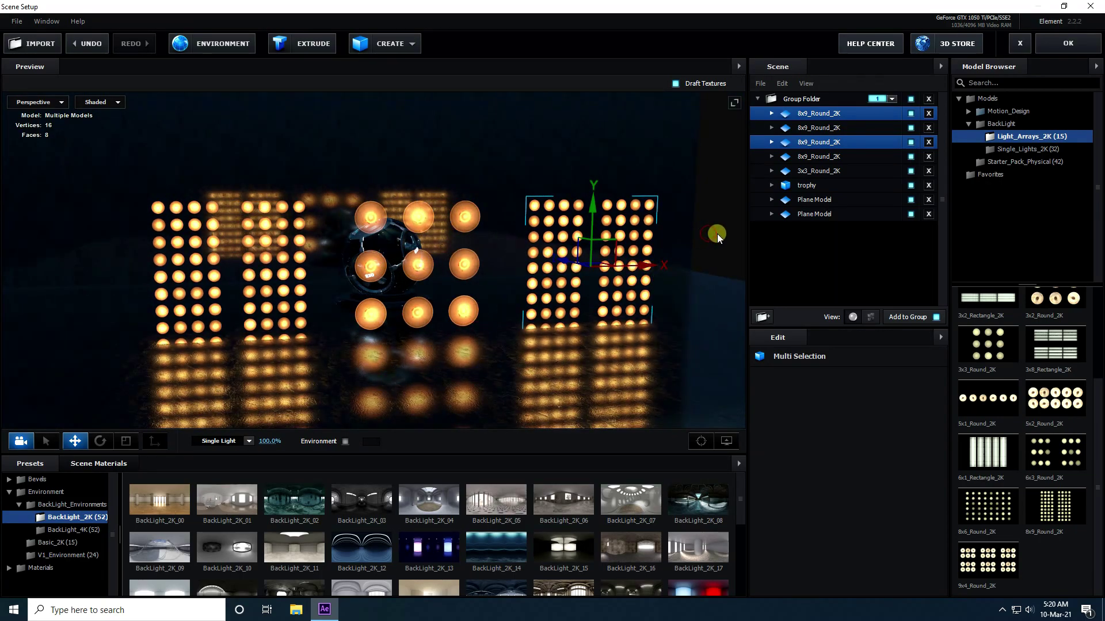
drag(711, 236, 819, 405)
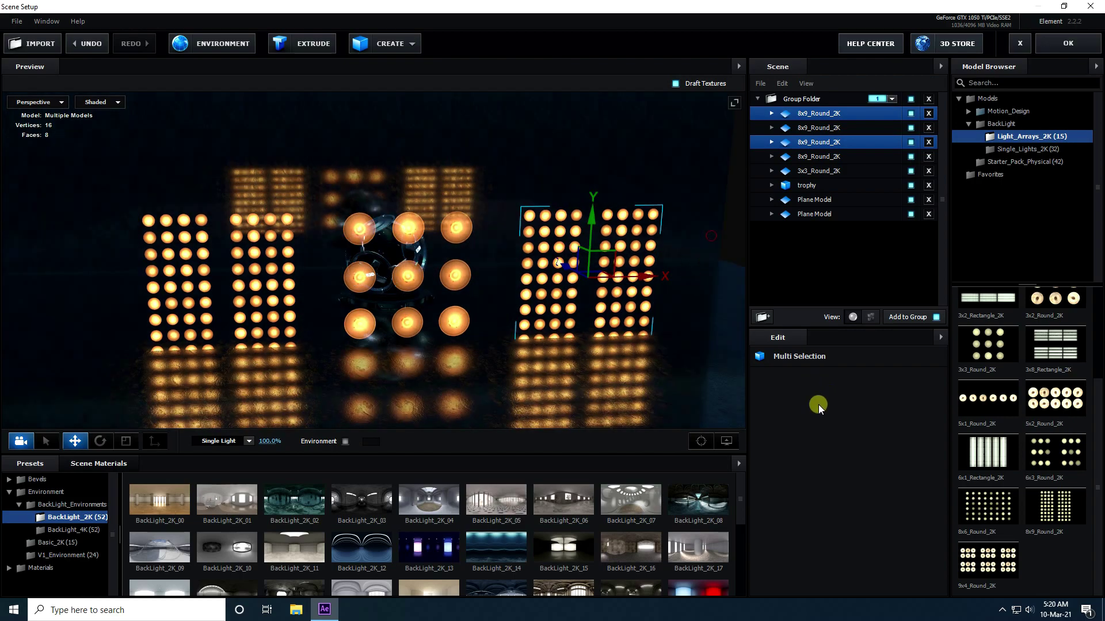
Add the 1x15_Rectangle_2K light array, raise it to a Y position of about 0.26 and set its X orientation to 90°
scroll(1013, 551, up, 2)
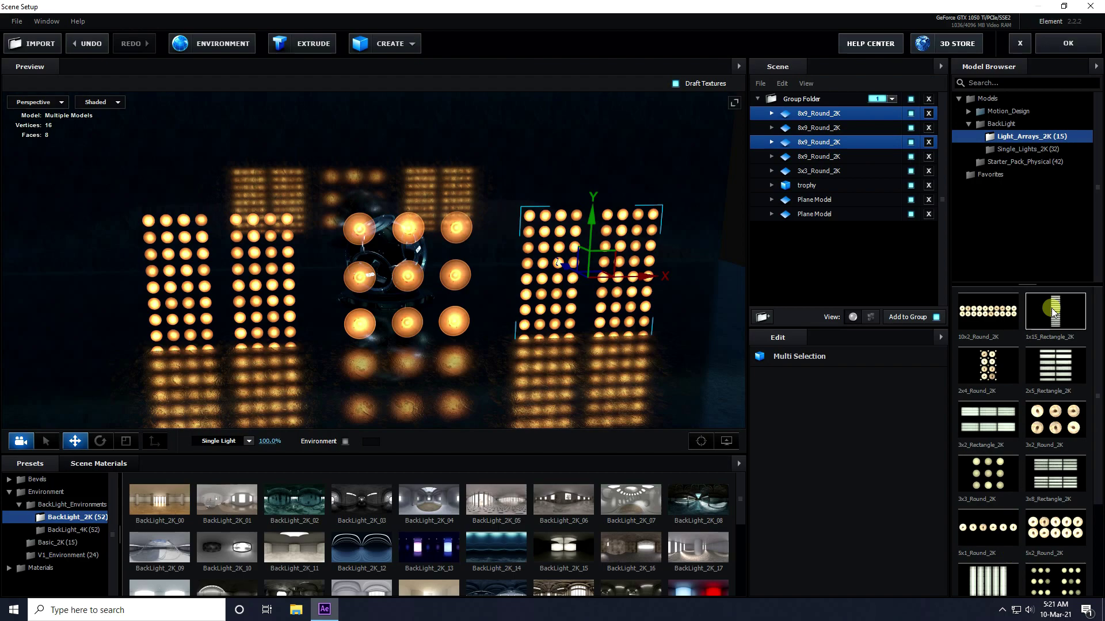
double_click(1057, 309)
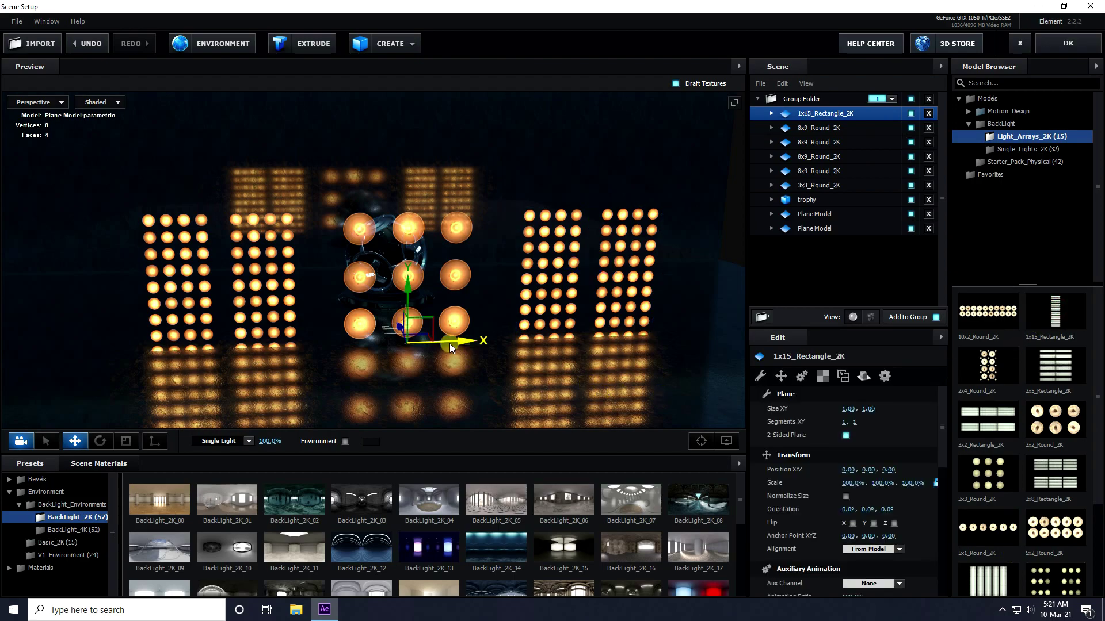
drag(450, 344, 422, 272)
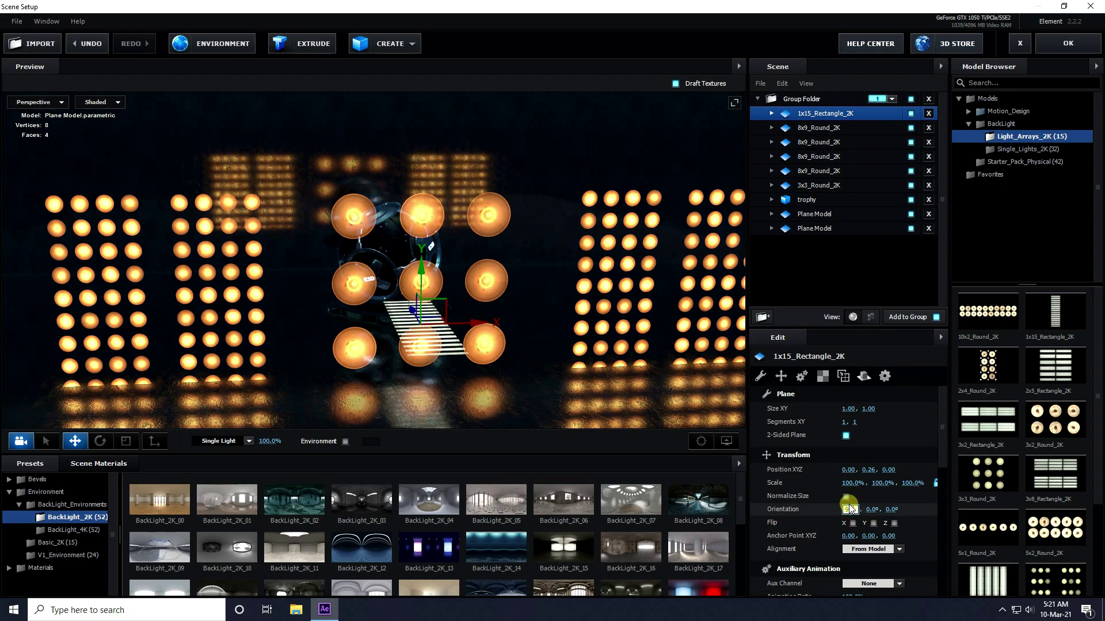
key(Return)
click(488, 313)
Position the 1x15_Rectangle_2K array between the 8x9 and 3x3 arrays, at about X -0.59 and Y 0.41
drag(366, 305, 293, 224)
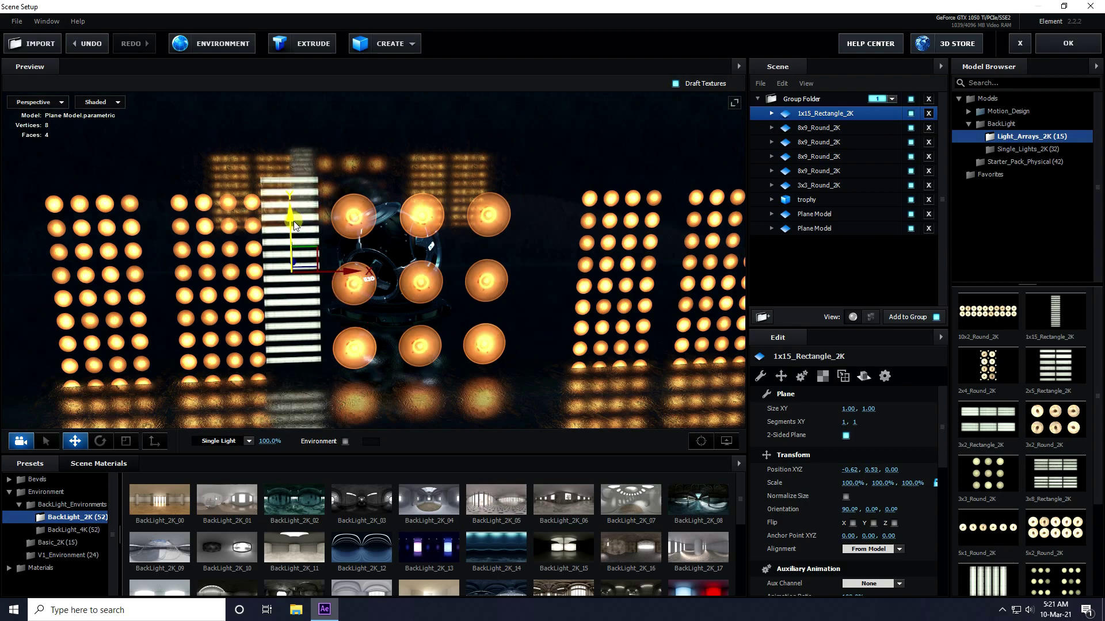
key(ctrl+z)
mouse_move(353, 323)
mouse_down()
mouse_move(377, 325)
mouse_move(355, 323)
mouse_up()
drag(295, 268, 443, 307)
scroll(354, 263, up, 3)
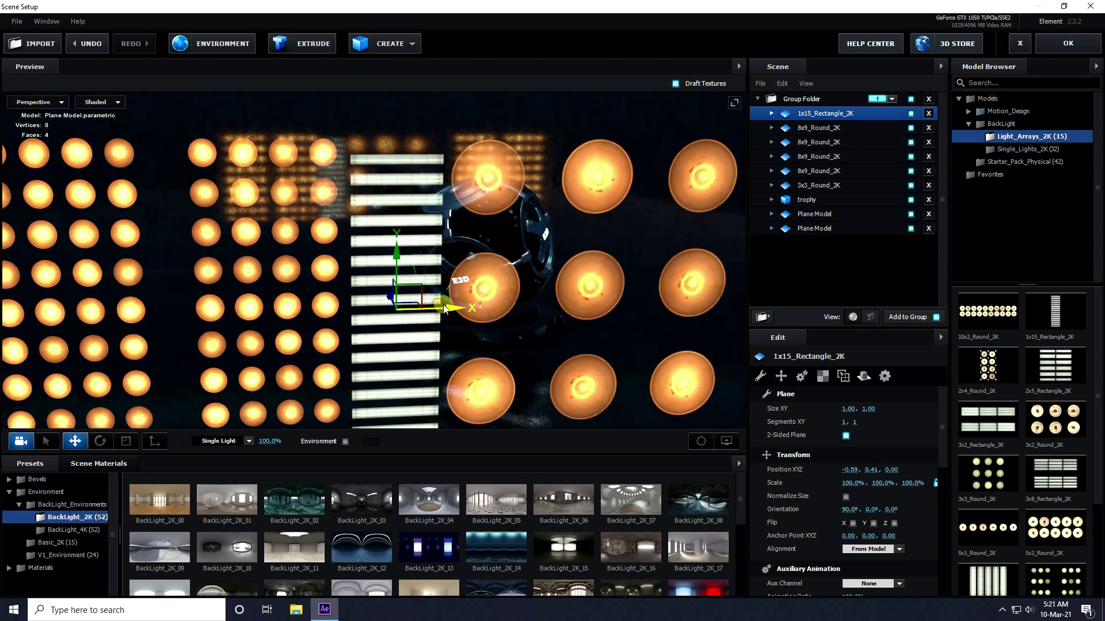
Replace the diffuse texture of the 1x15_Rectangle_2K material with the red 1x15_Rectangle_2K_12.png
click(772, 113)
click(811, 128)
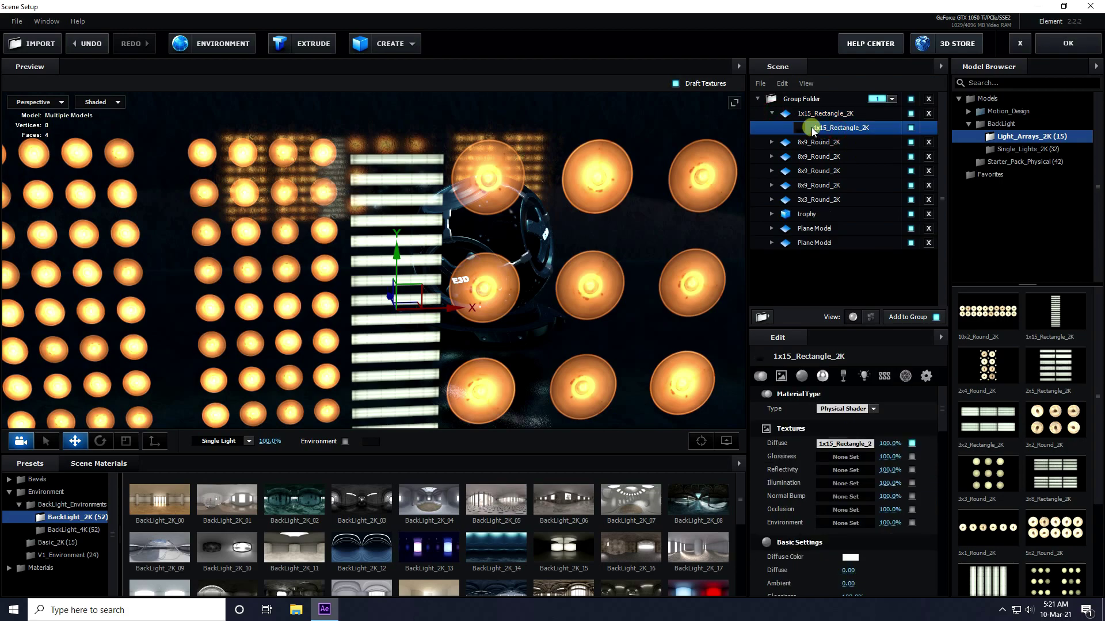
click(835, 443)
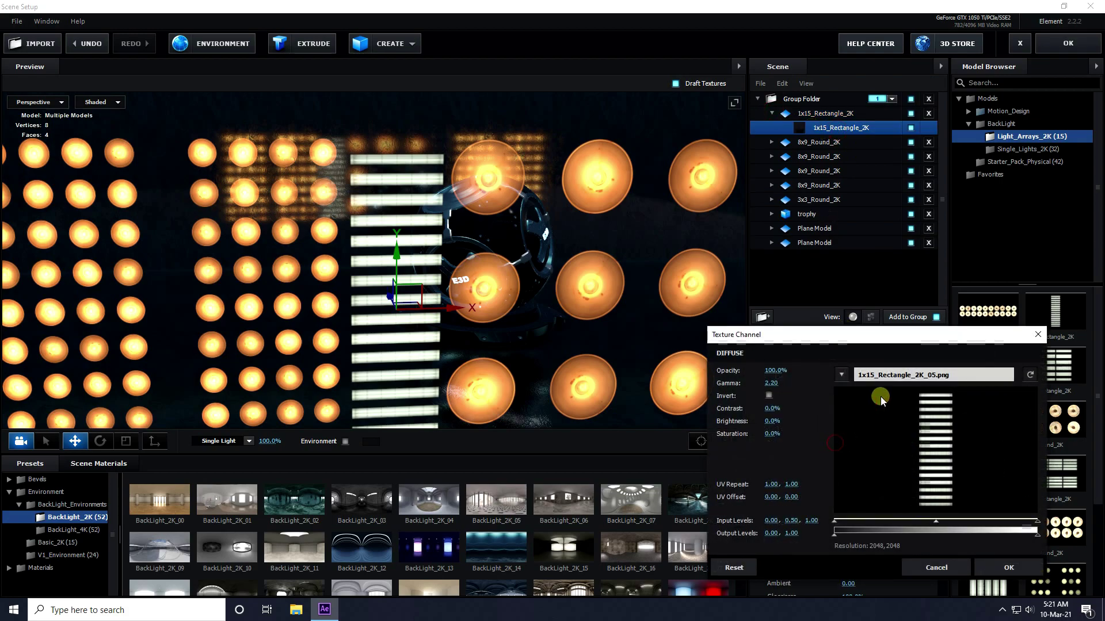
click(893, 378)
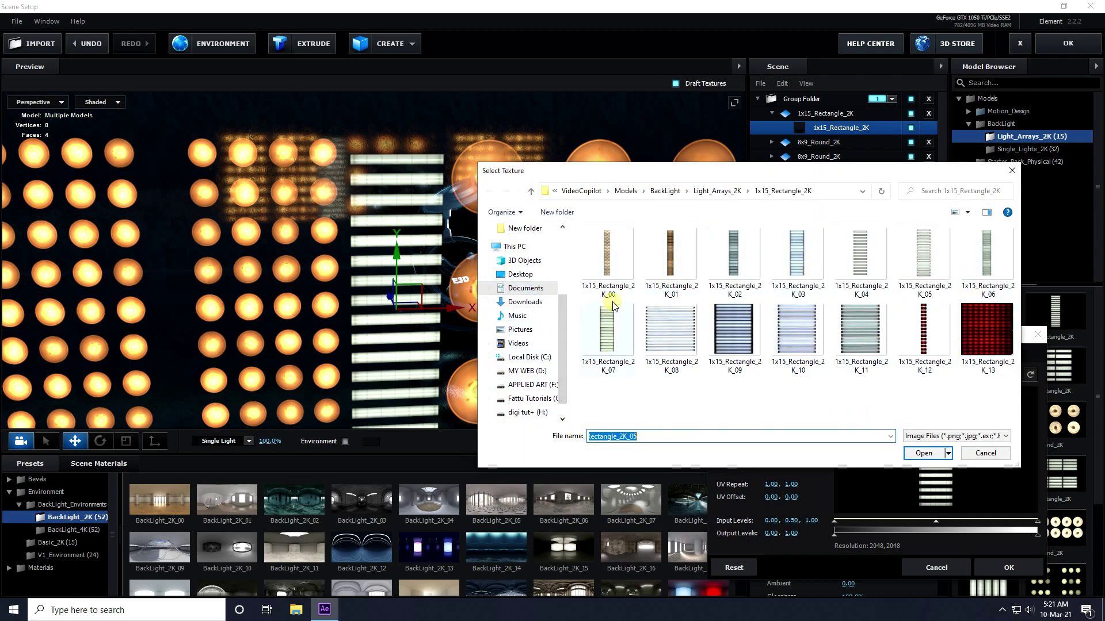
click(931, 347)
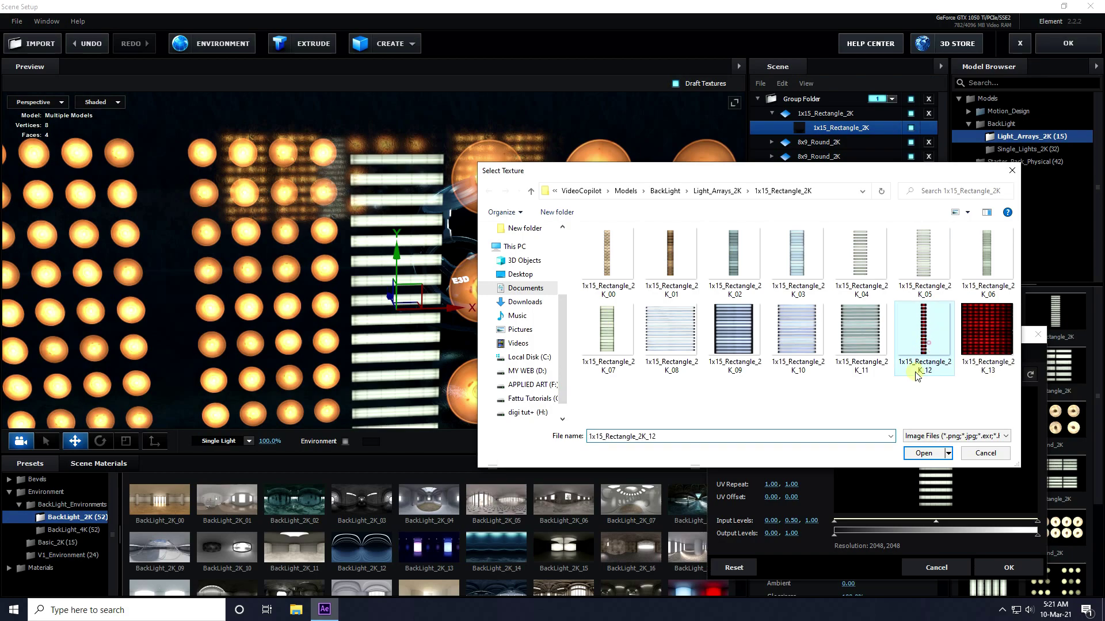
click(924, 454)
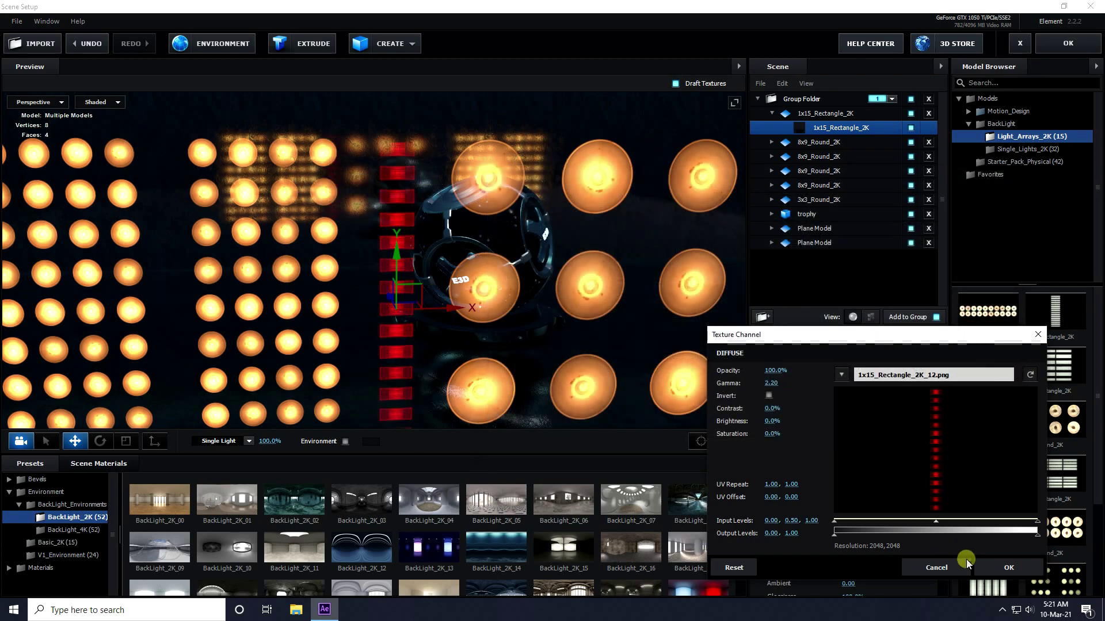
click(988, 567)
Duplicate the red 1x15_Rectangle_2K array in place
click(772, 114)
click(804, 114)
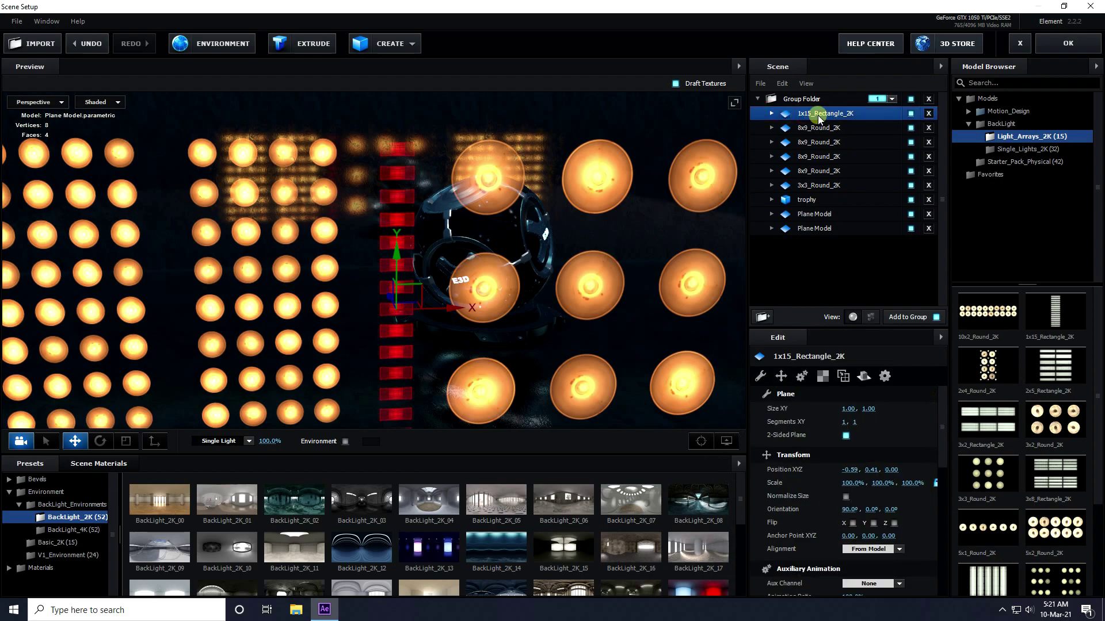
key(ctrl+d)
scroll(402, 261, up, 5)
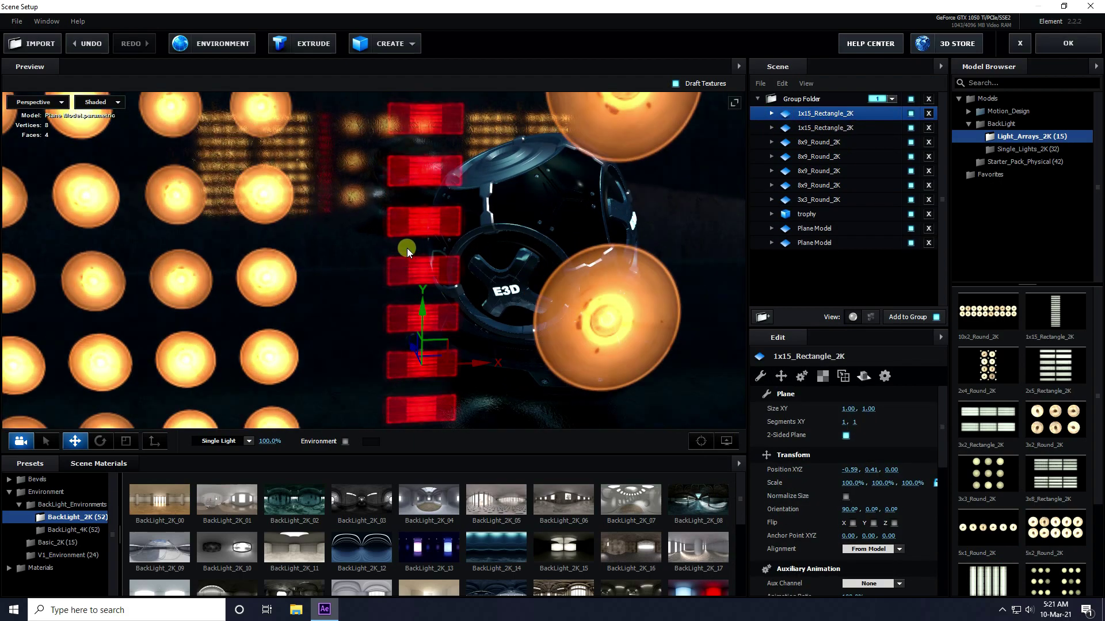
scroll(406, 248, down, 5)
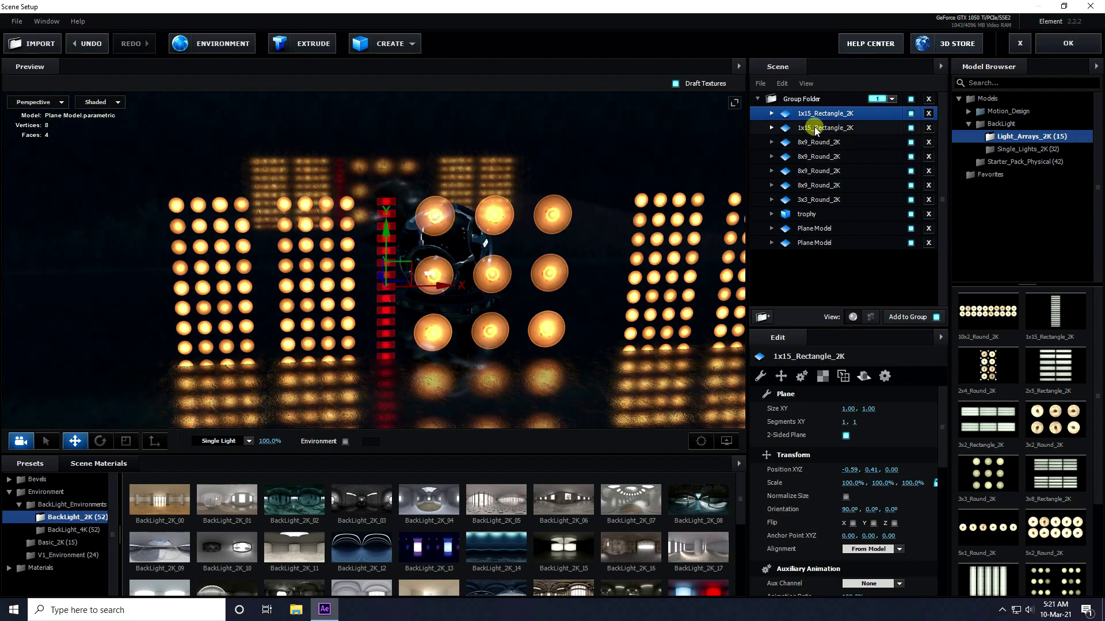
Duplicate both 1x15_Rectangle_2K arrays together and move the copies along X to the other side of the 3x3 array
ctrl+click(816, 130)
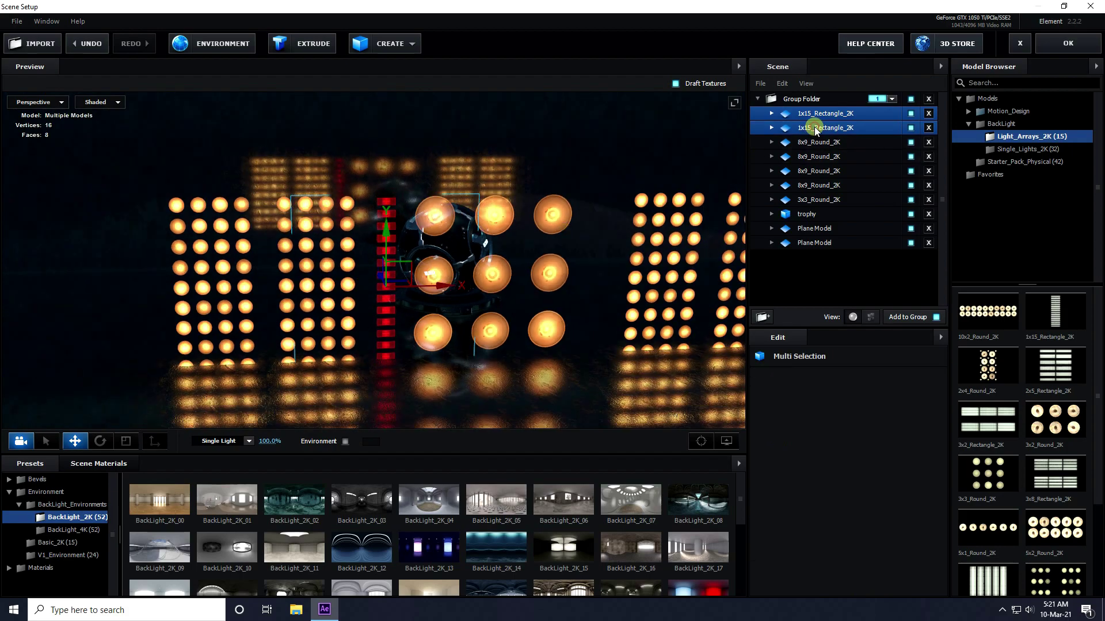
drag(426, 315, 570, 275)
key(ctrl+d)
scroll(221, 308, down, 3)
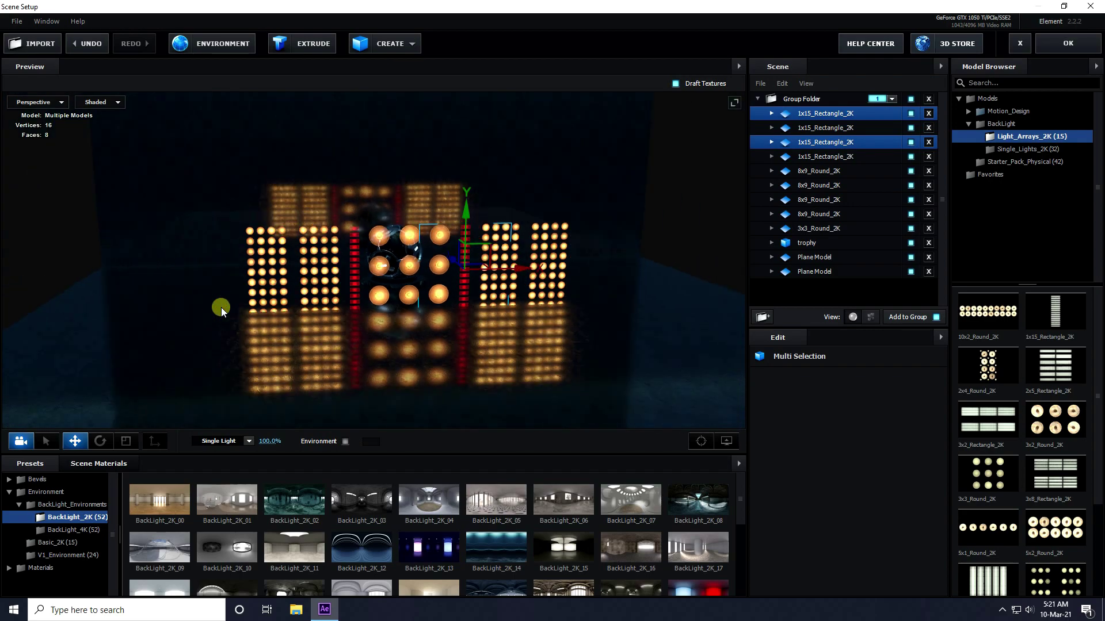
scroll(450, 292, up, 3)
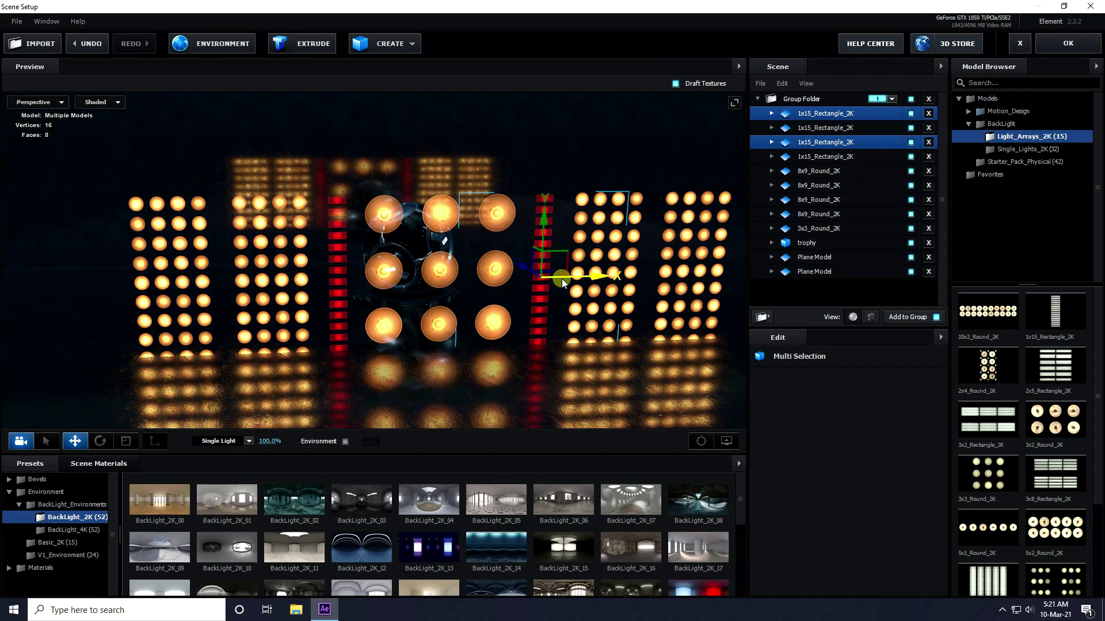
drag(562, 278, 685, 204)
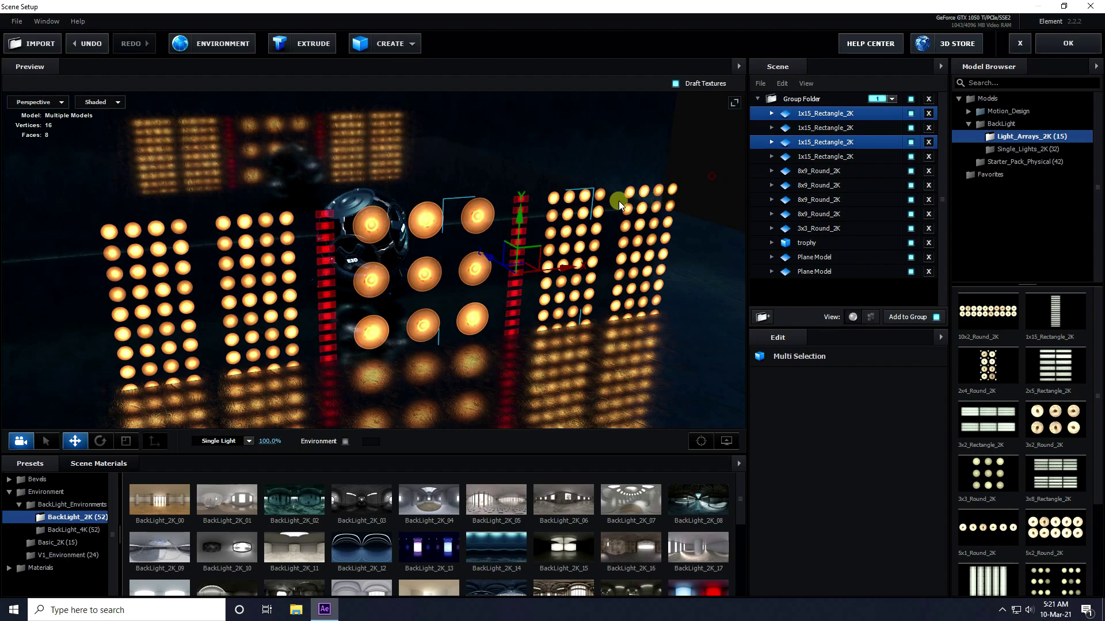
Add the red Single_Lights_2K_30 light from the Single_Lights_2K models and raise it to a Y position of about 1.01
click(1013, 151)
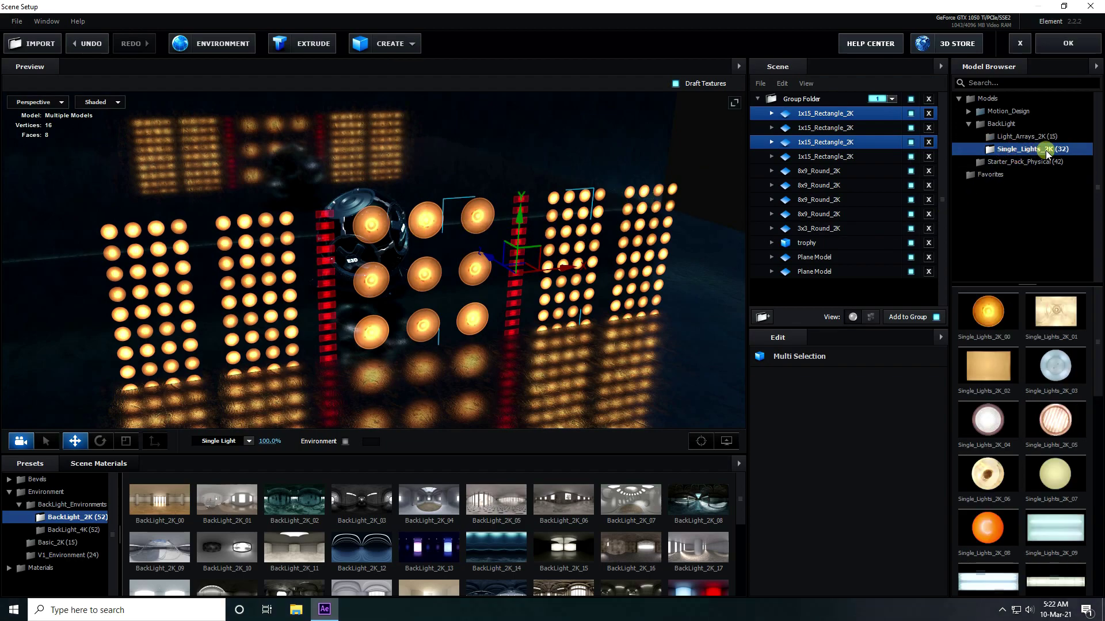
scroll(1016, 420, down, 10)
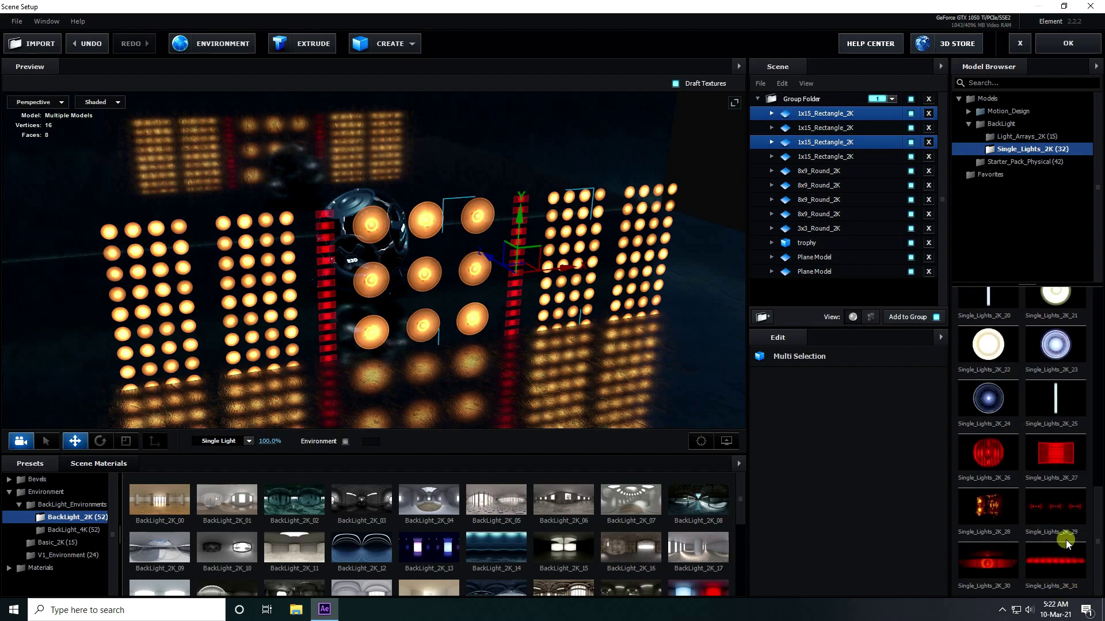
click(988, 561)
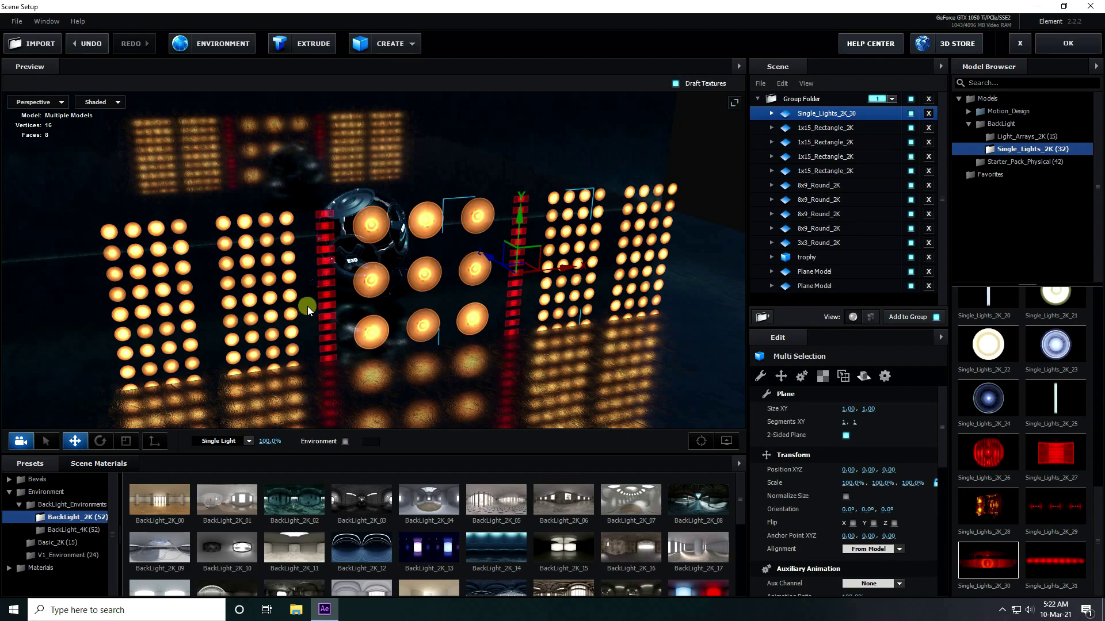
drag(425, 302, 407, 164)
Set the Single_Lights_2K_30 light's X orientation to 90° and raise it to about Y 1.10, above the 3x3 array
click(866, 524)
click(875, 511)
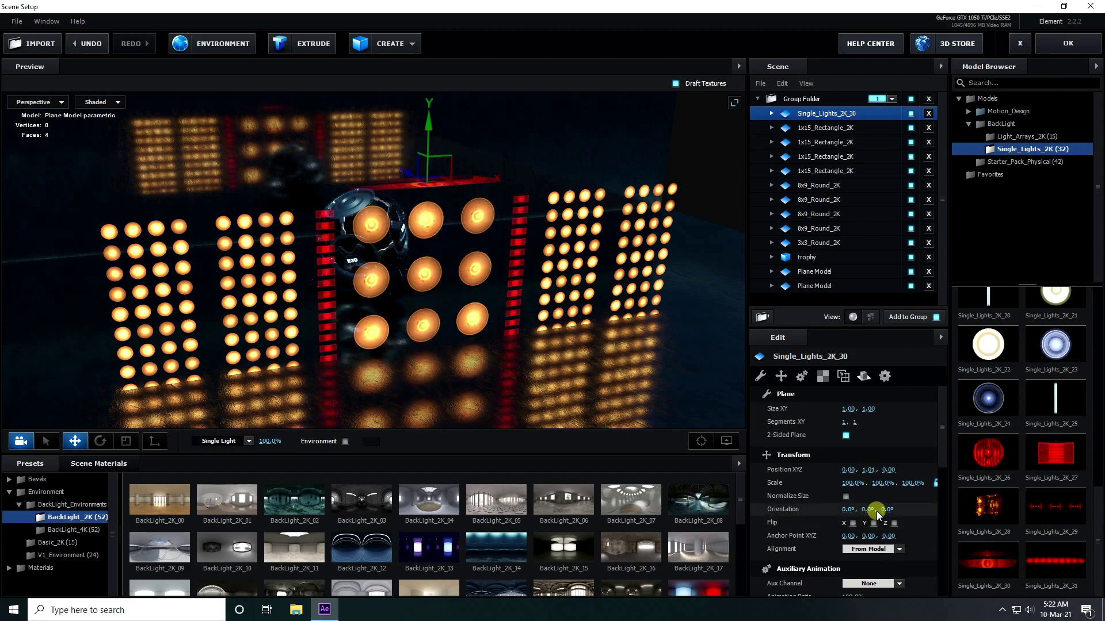
drag(885, 508, 847, 510)
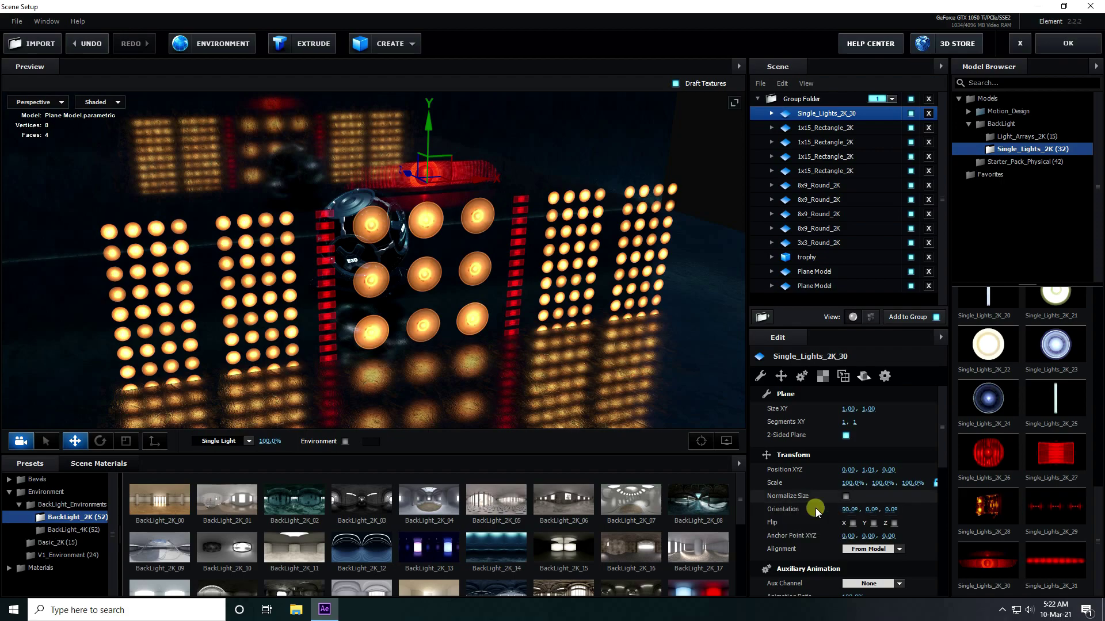
drag(454, 239, 430, 266)
drag(402, 112, 429, 237)
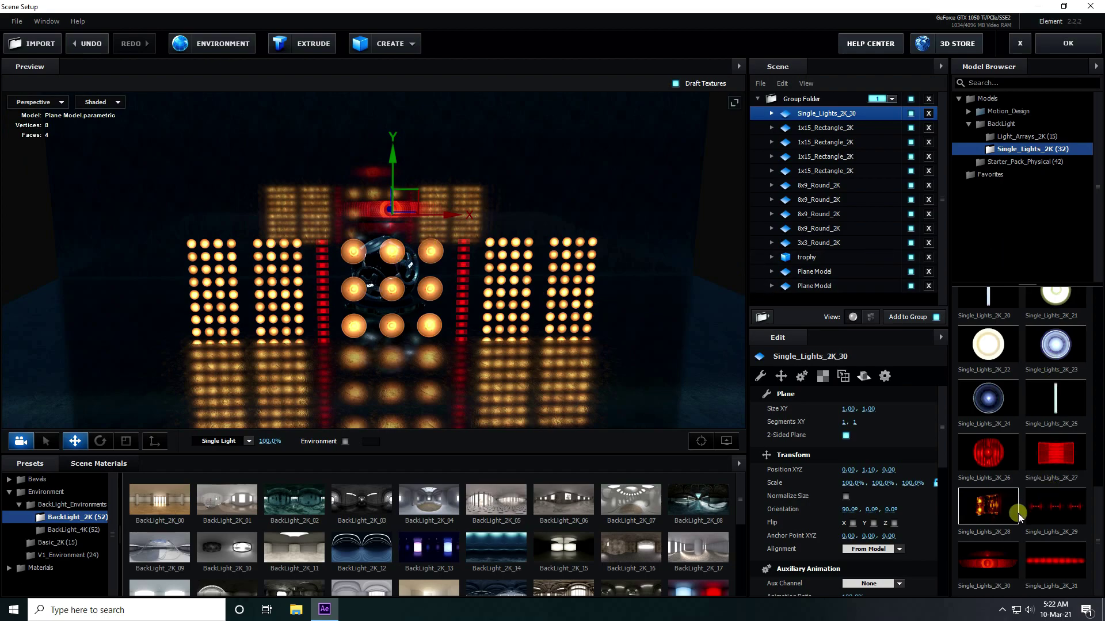
Add the red Single_Lights_2K_31 light and move it beside the outer 8x9 array, to about X -1.90 and Y 0.34
click(1035, 572)
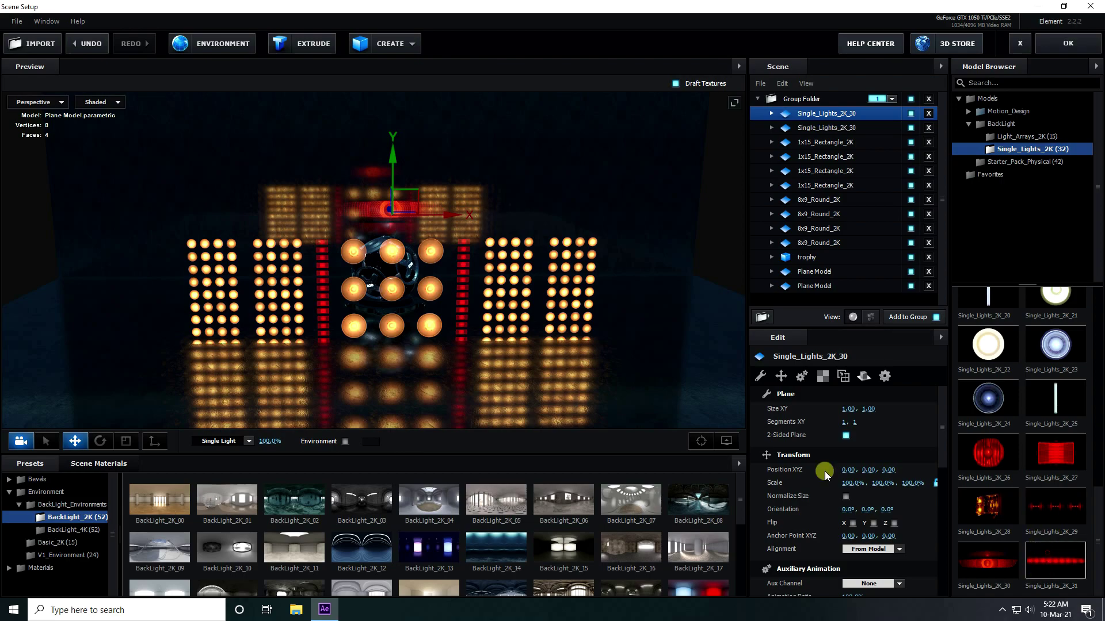
drag(354, 323, 236, 307)
scroll(236, 307, up, 3)
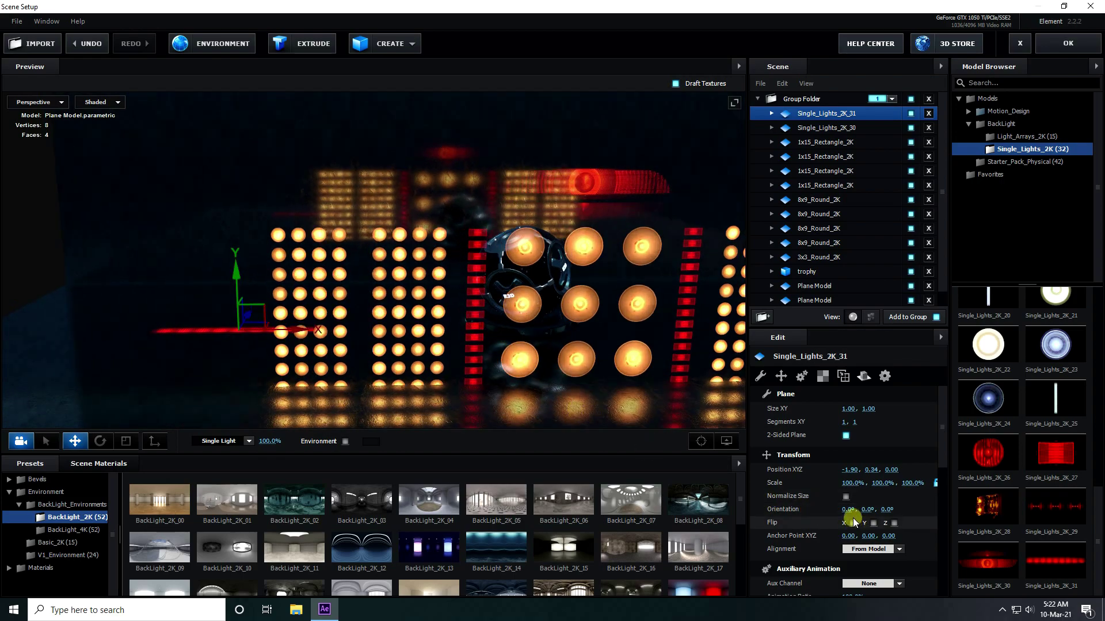
Stand the Single_Lights_2K_31 strip upright with an X orientation of 90° and a Y orientation of about 93°
drag(849, 510, 929, 501)
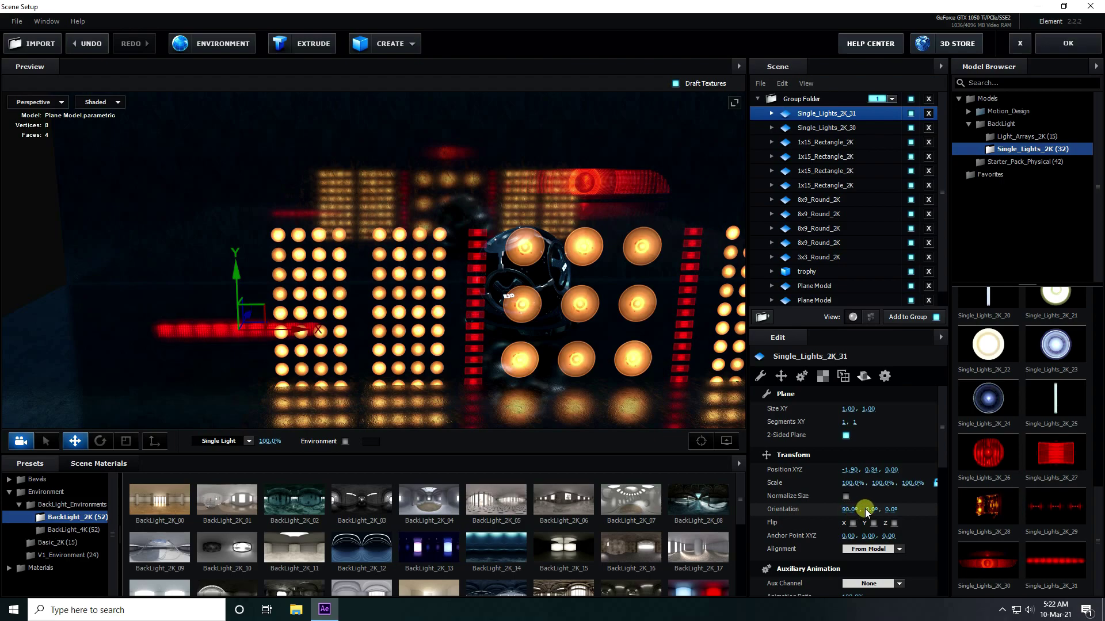
drag(874, 508, 917, 508)
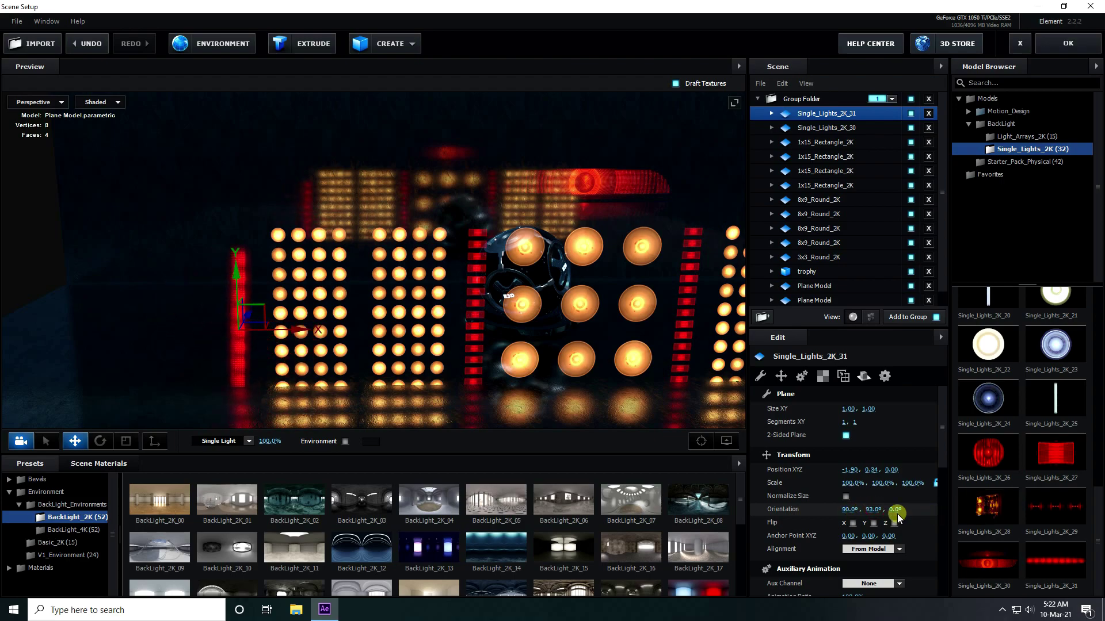
Set the Single_Lights_2K_31 strip's Y orientation to 90° and raise it to about Y 0.42
key(Return)
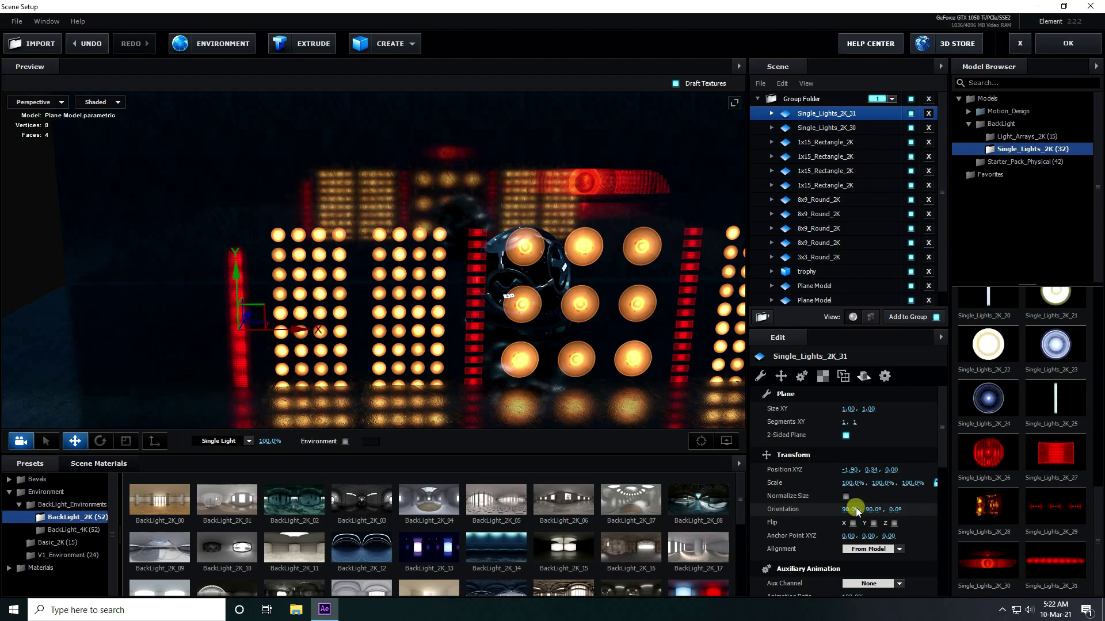
drag(238, 279, 357, 229)
scroll(224, 292, up, 3)
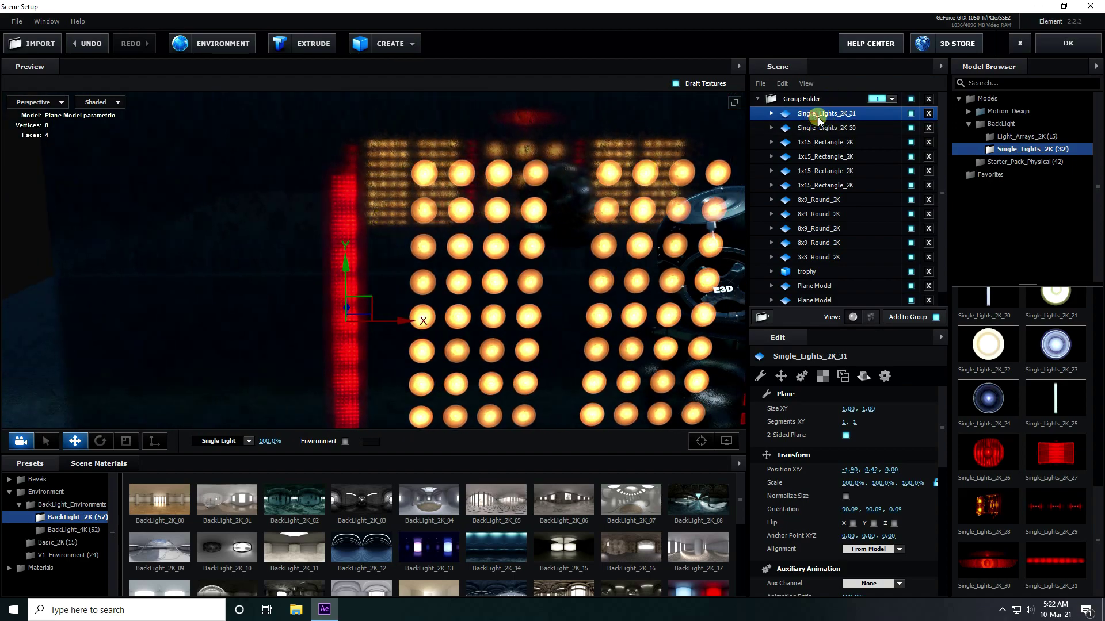
Duplicate the Single_Lights_2K_31 strip in place and copy both strips to the opposite outer side of the light arrays
key(ctrl+d)
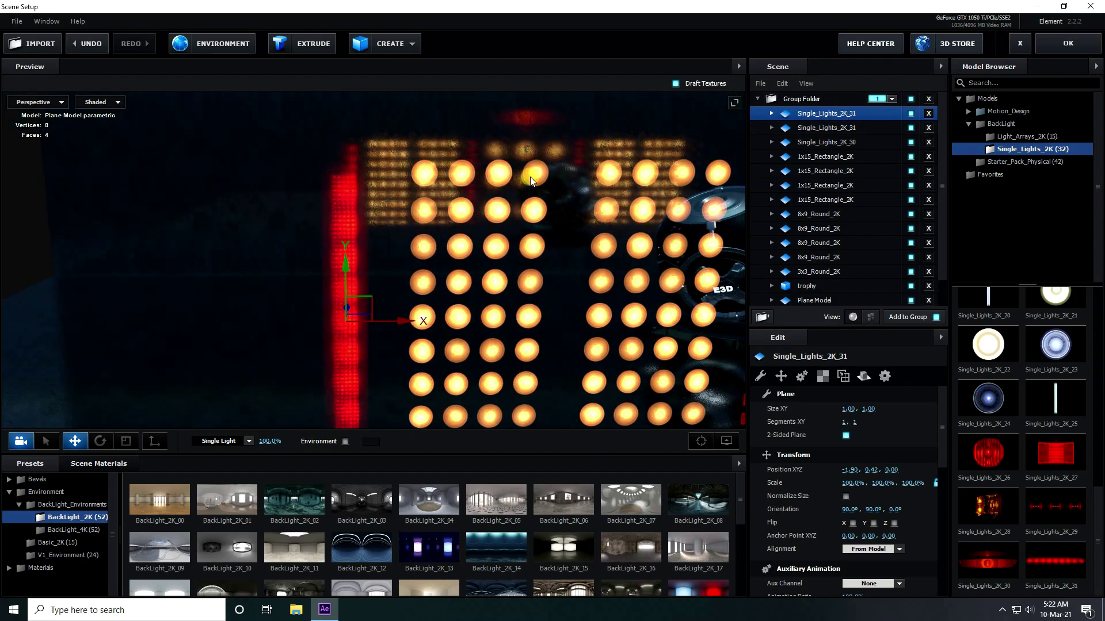
drag(530, 177, 878, 131)
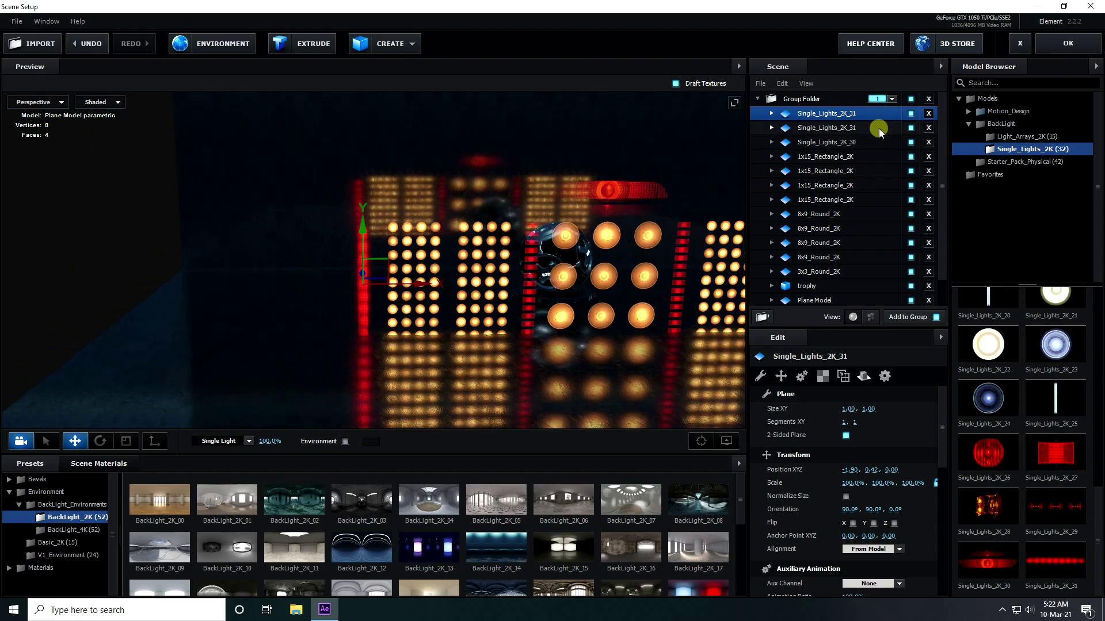
ctrl+click(820, 128)
drag(562, 234, 366, 277)
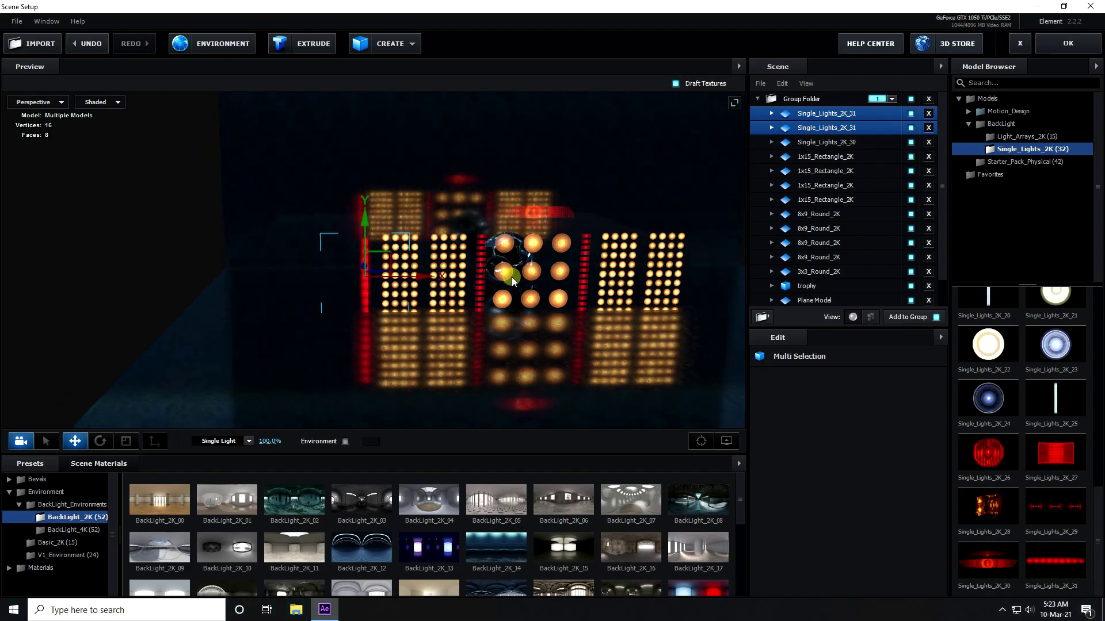
drag(512, 277, 451, 278)
drag(329, 278, 651, 271)
key(ctrl+z)
key(ctrl+d)
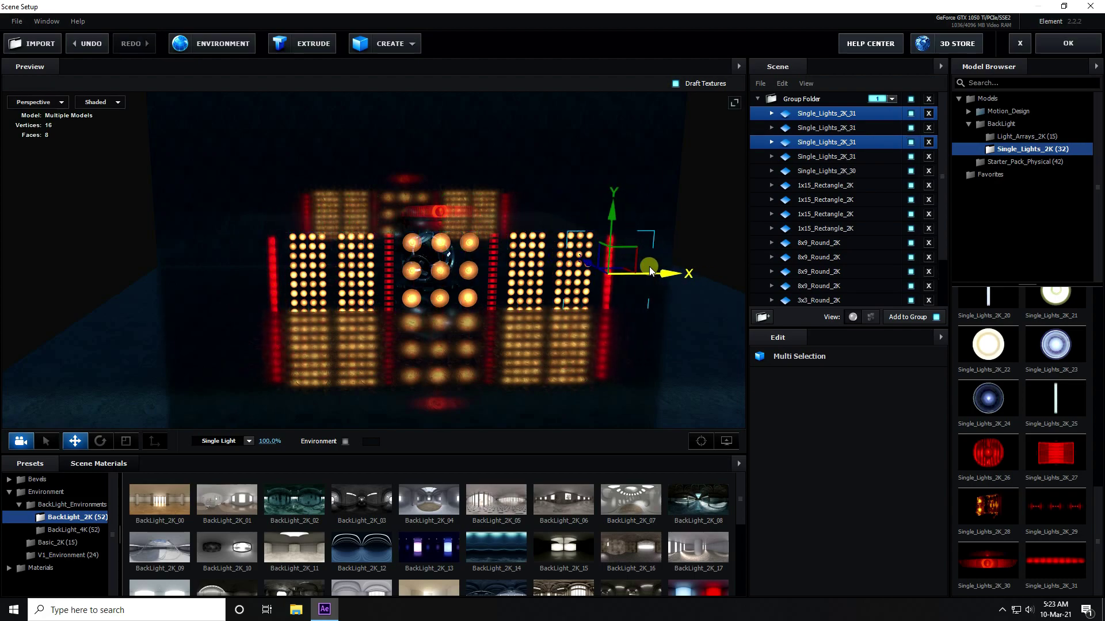
scroll(643, 264, up, 5)
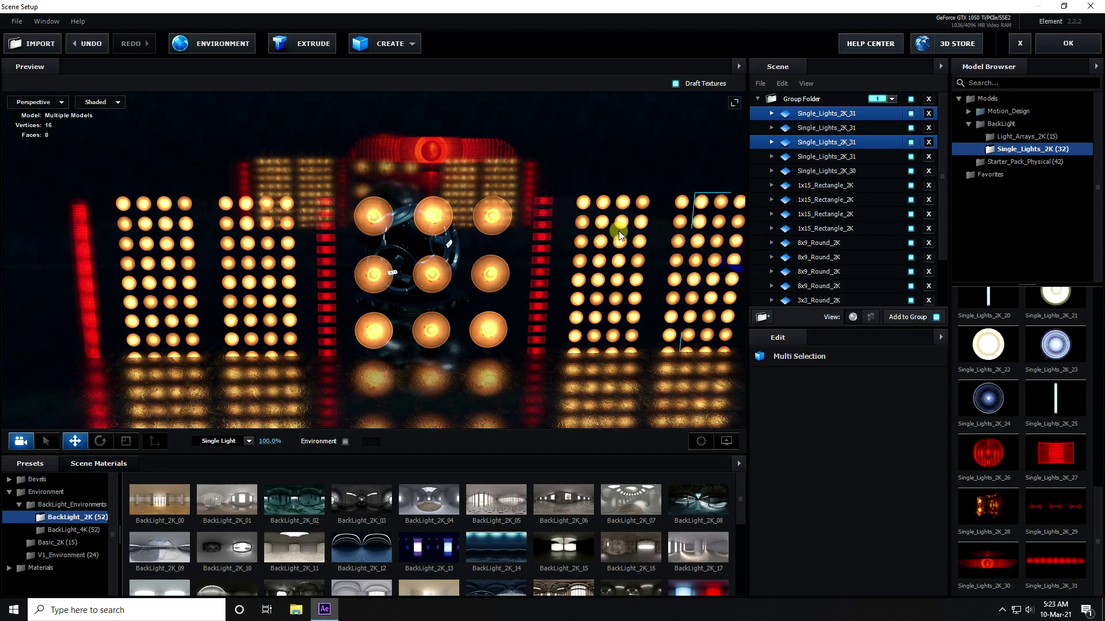
scroll(619, 230, down, 5)
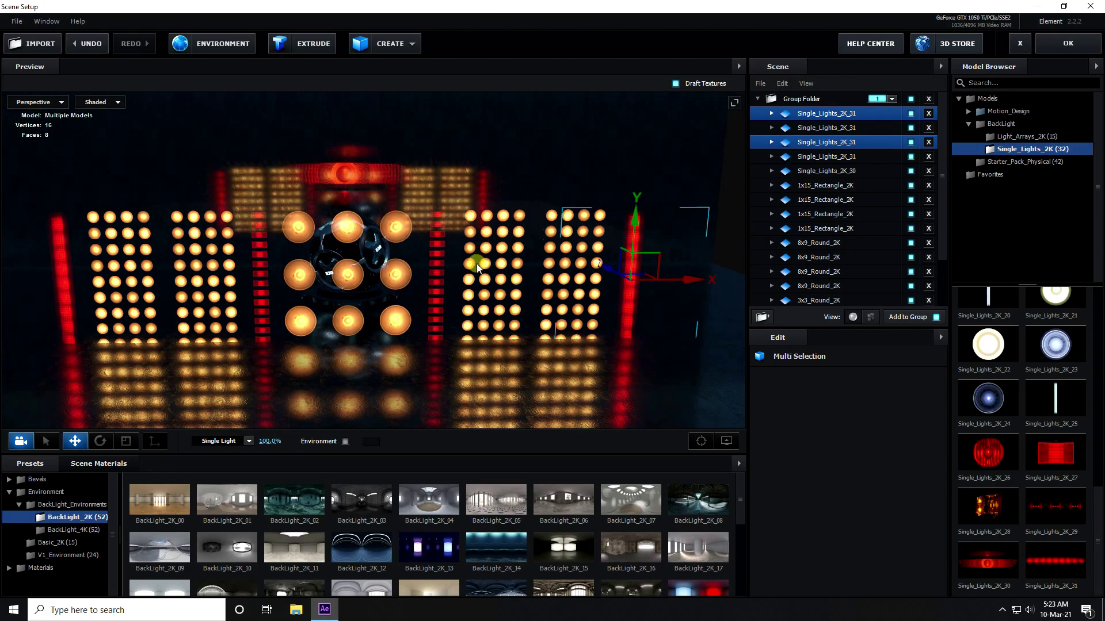
mouse_move(737, 230)
mouse_down()
mouse_move(741, 243)
mouse_move(762, 237)
mouse_move(748, 236)
mouse_up()
Select all the Single_Lights, 1x15_Rectangle, 8x9_Round and 3x3_Round lights and move them back against the rear wall, raised above the floor
scroll(858, 257, down, 3)
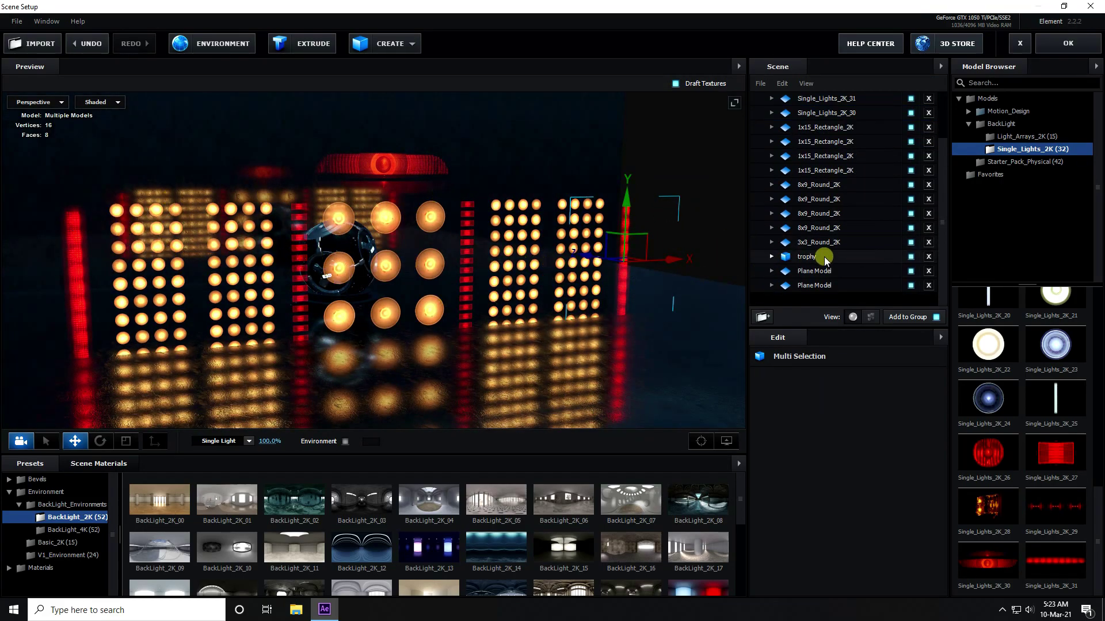
click(809, 242)
scroll(827, 224, up, 3)
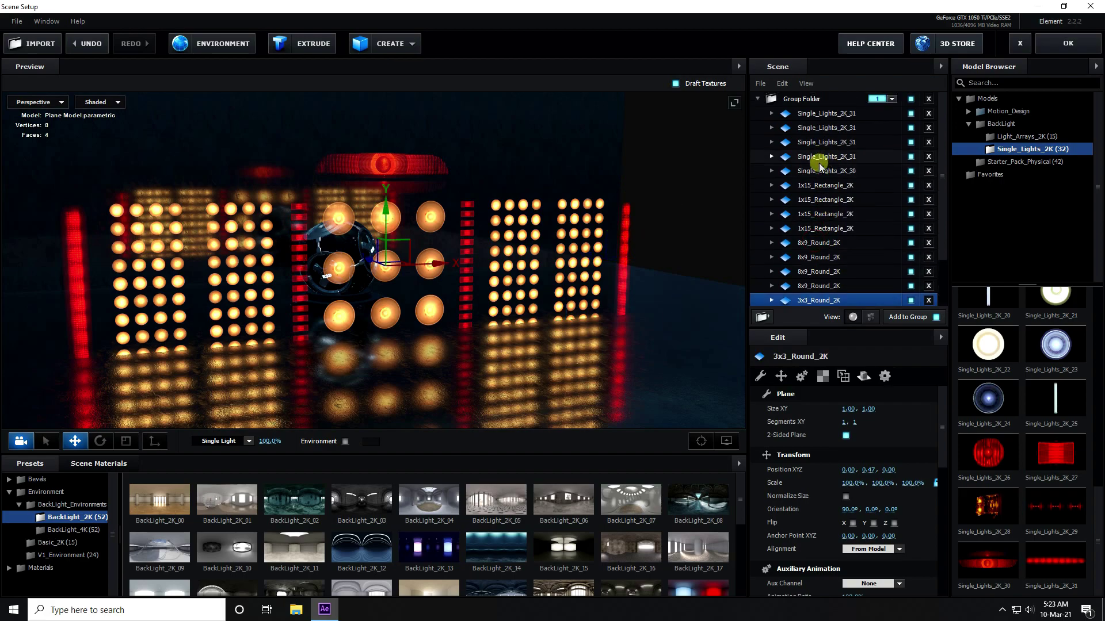
scroll(826, 220, down, 3)
ctrl+click(819, 223)
ctrl+click(819, 217)
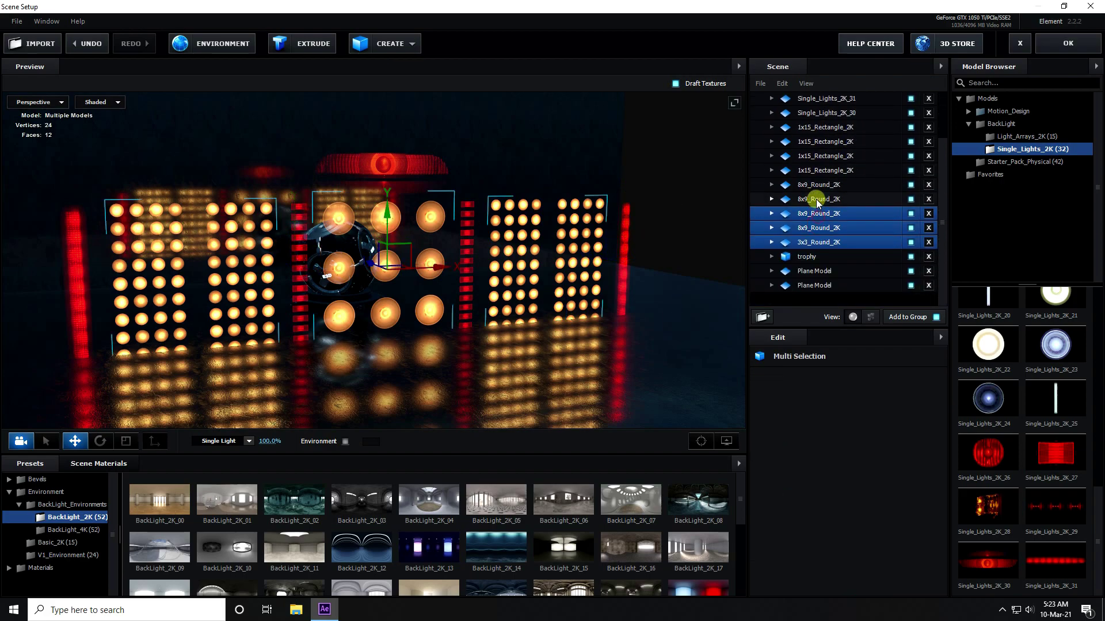
ctrl+click(816, 201)
ctrl+click(814, 185)
ctrl+click(813, 171)
ctrl+click(813, 156)
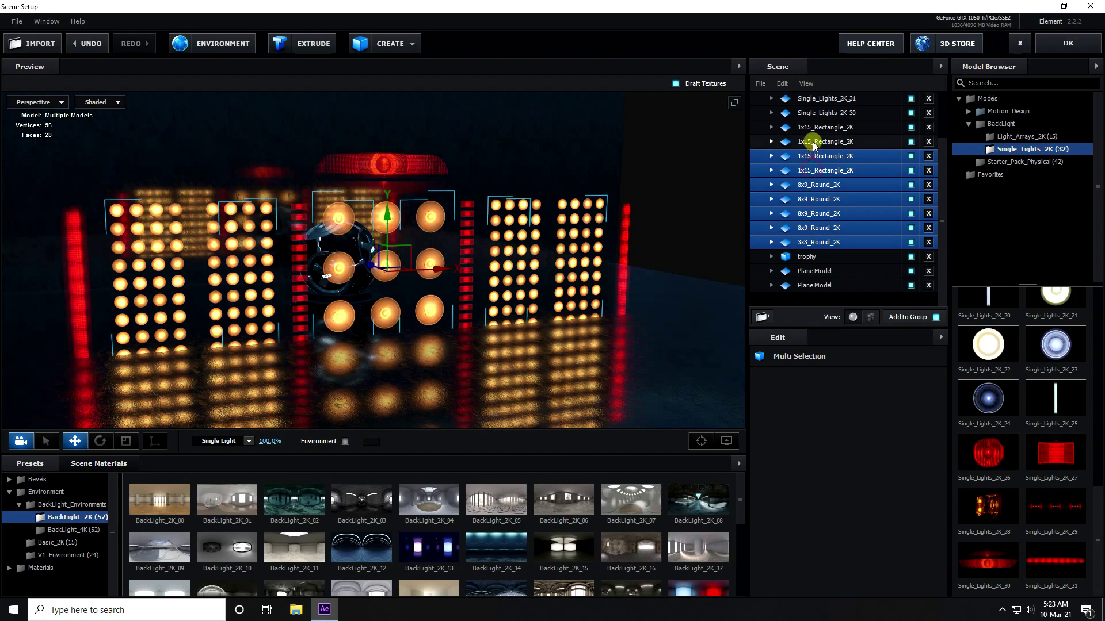
ctrl+click(811, 141)
ctrl+click(811, 128)
scroll(821, 187, up, 3)
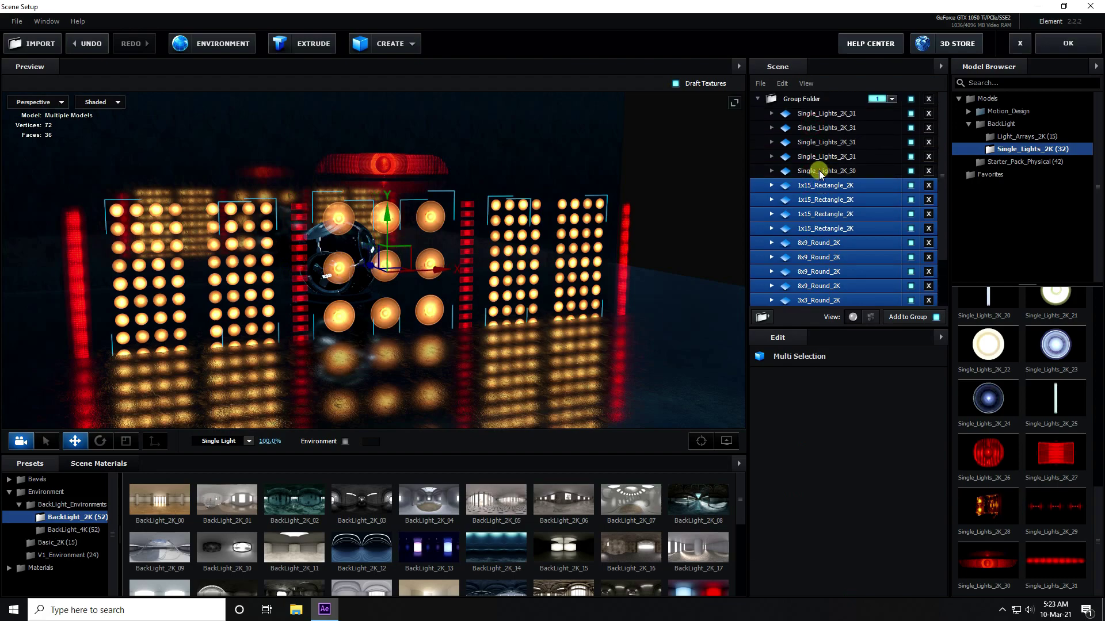
ctrl+click(819, 171)
ctrl+click(817, 157)
ctrl+click(815, 142)
ctrl+click(813, 128)
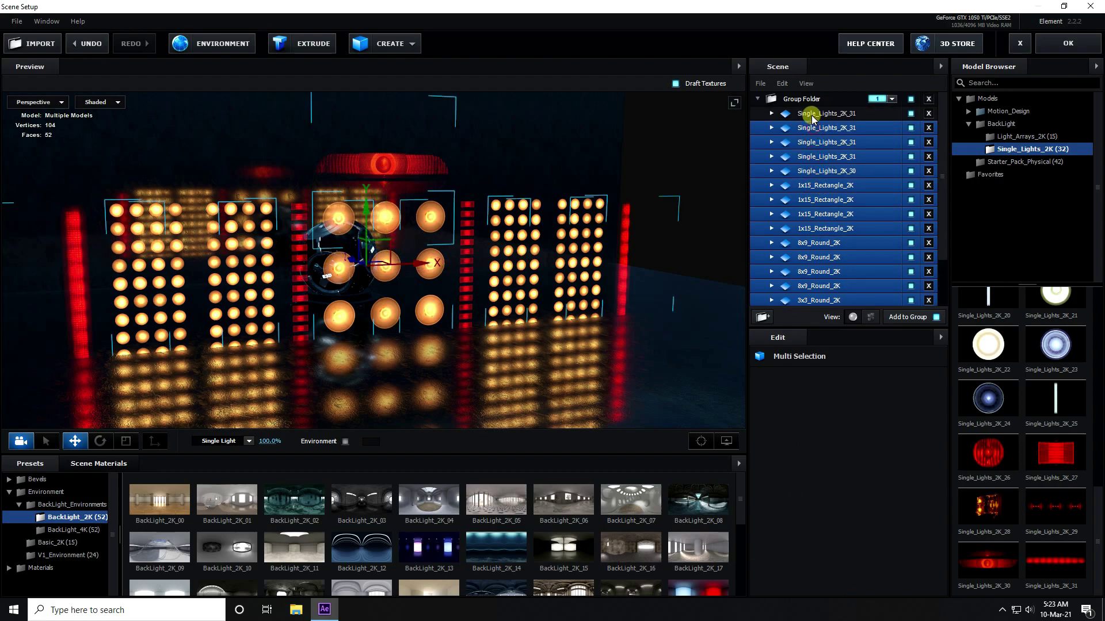
ctrl+click(812, 116)
drag(641, 216, 698, 256)
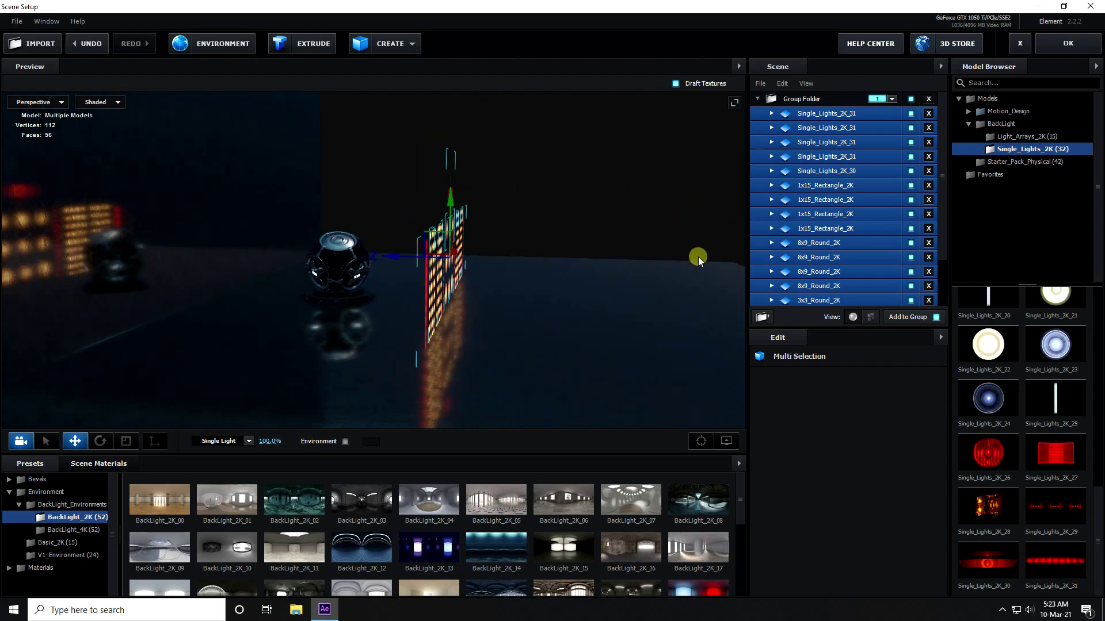
drag(387, 262, 195, 247)
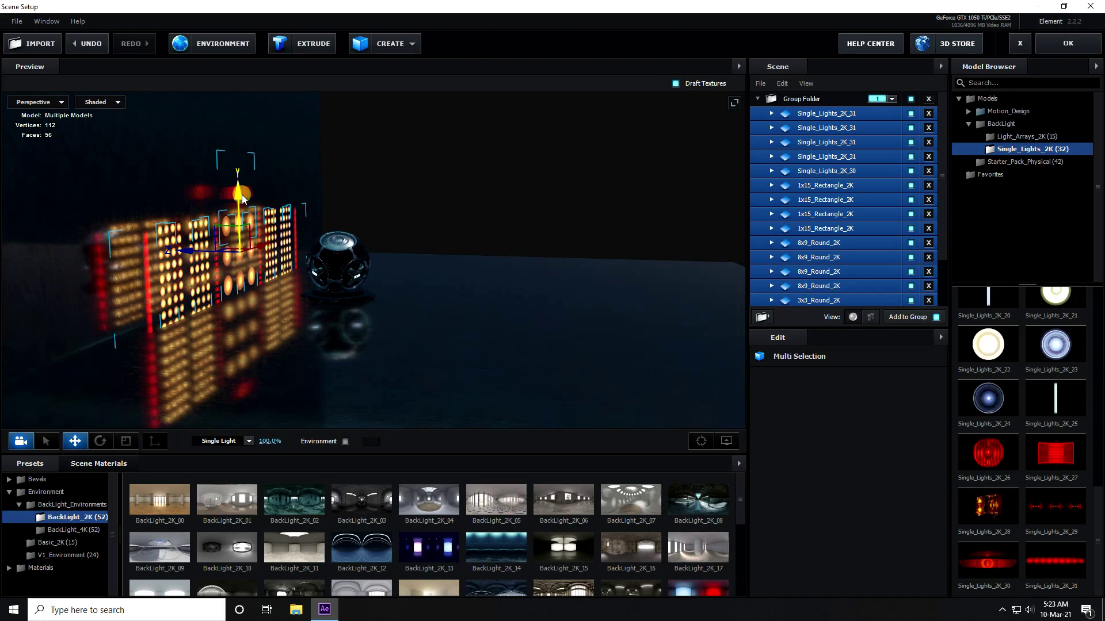
drag(242, 194, 243, 172)
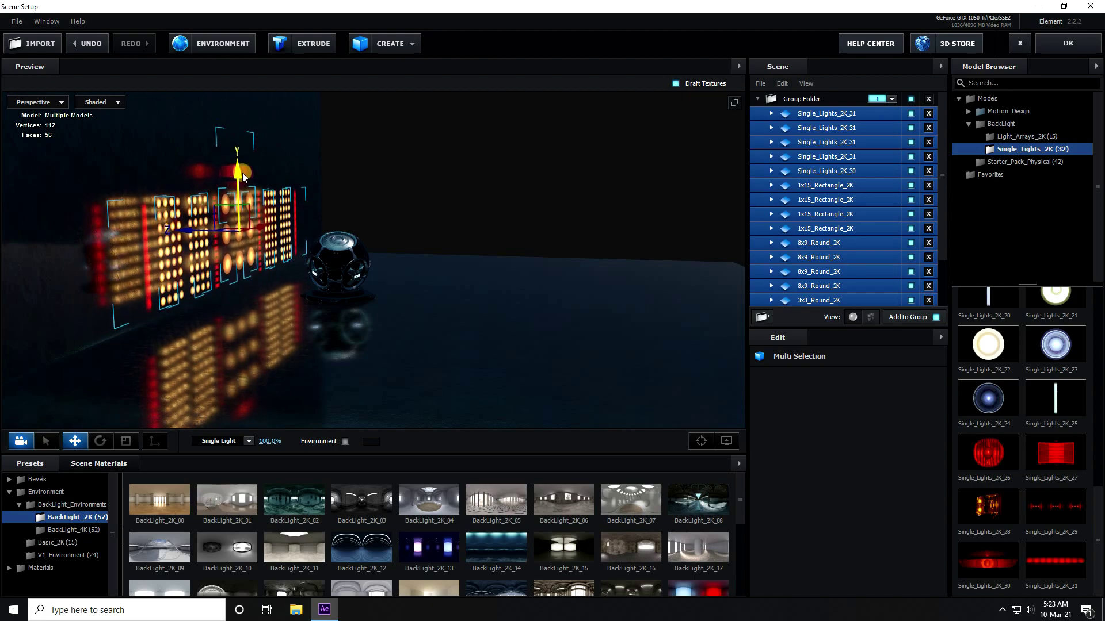
drag(392, 169, 340, 160)
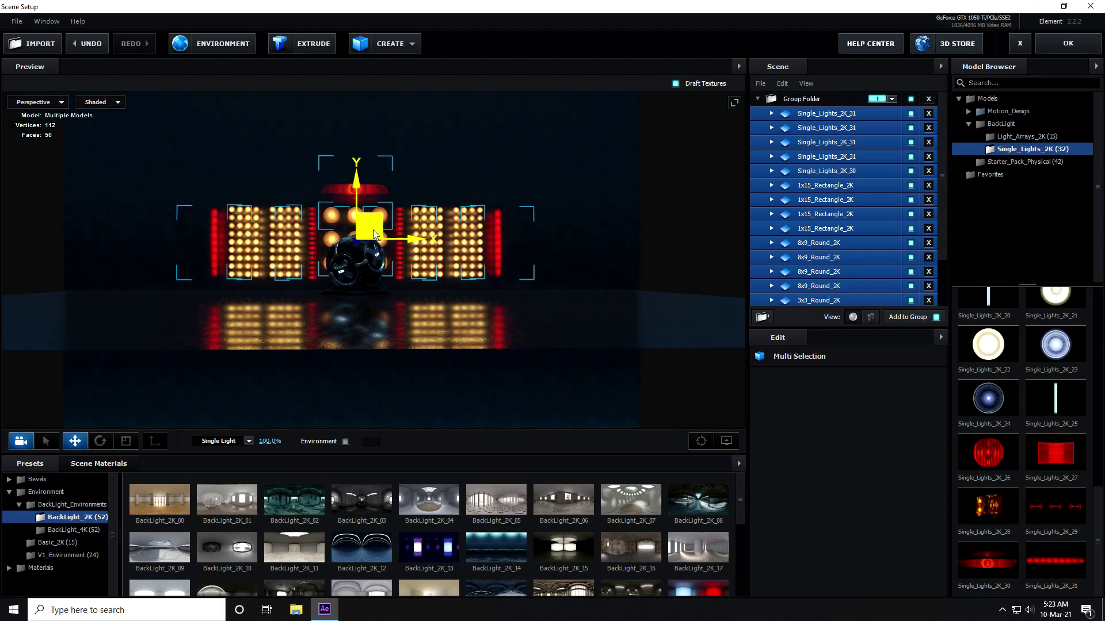
scroll(282, 208, up, 5)
drag(351, 217, 393, 246)
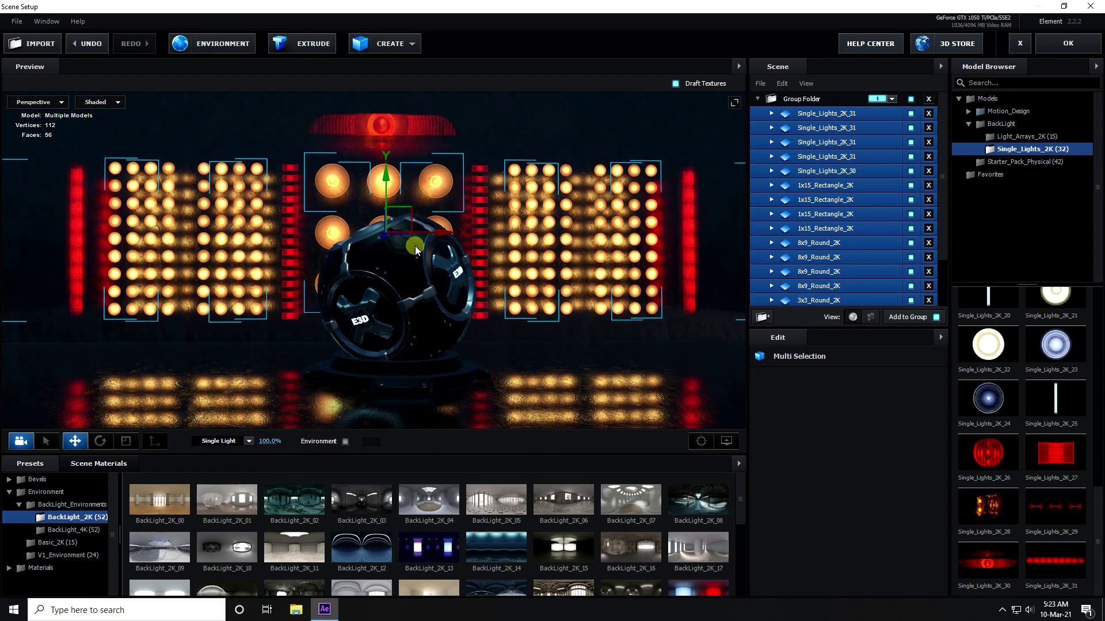
Move the trophy along the Z axis to about 1.29, centred in front of the light wall
scroll(834, 280, down, 2)
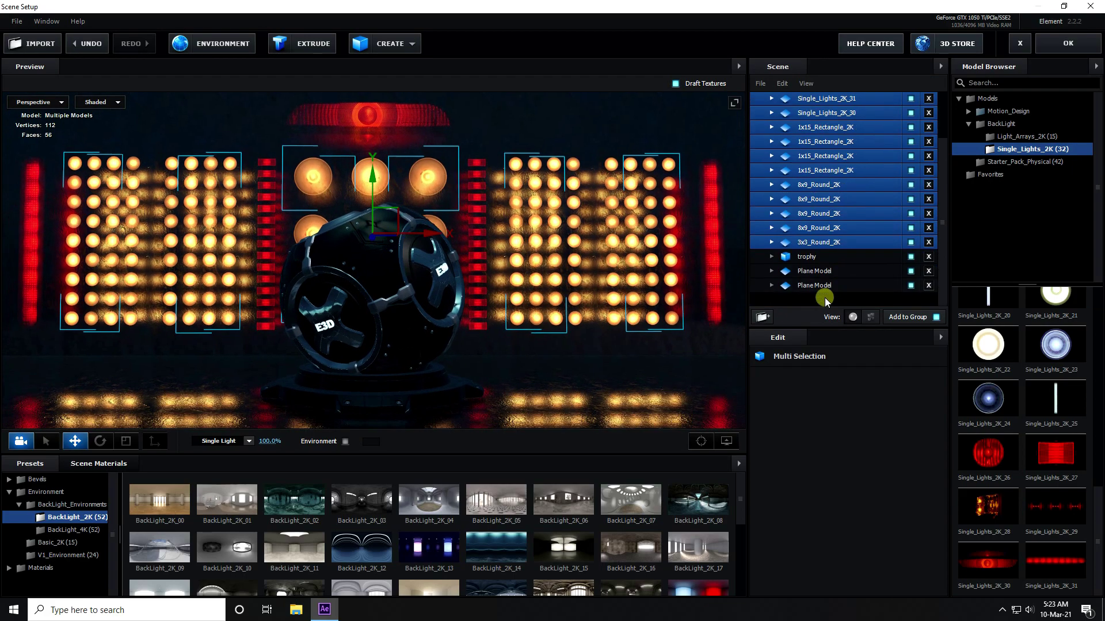
click(807, 257)
drag(520, 320, 337, 250)
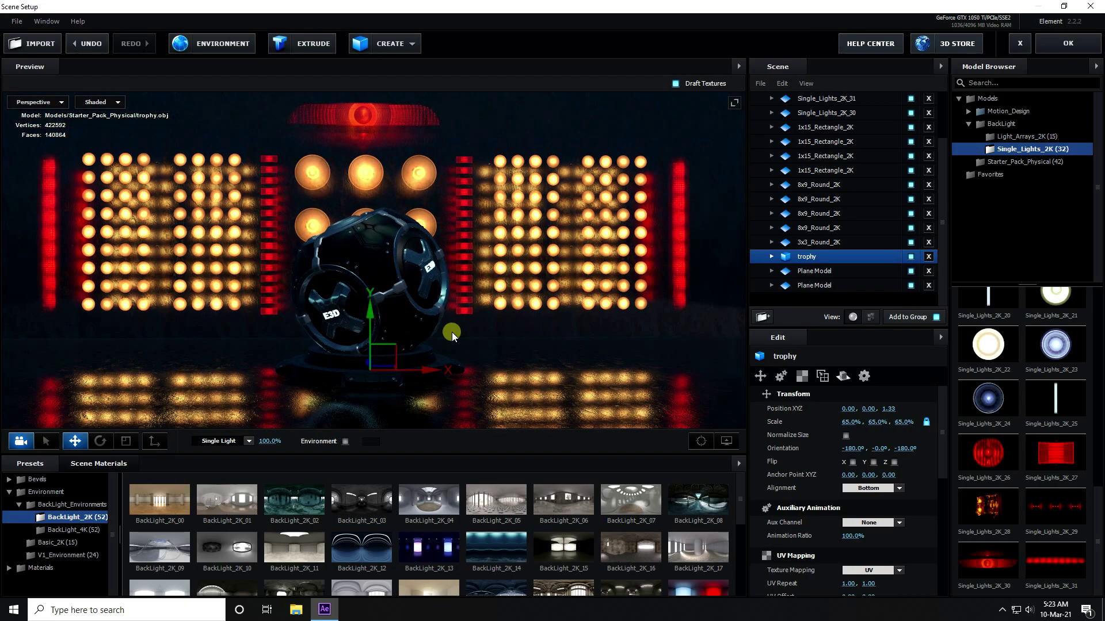
drag(452, 328, 481, 328)
drag(284, 350, 406, 333)
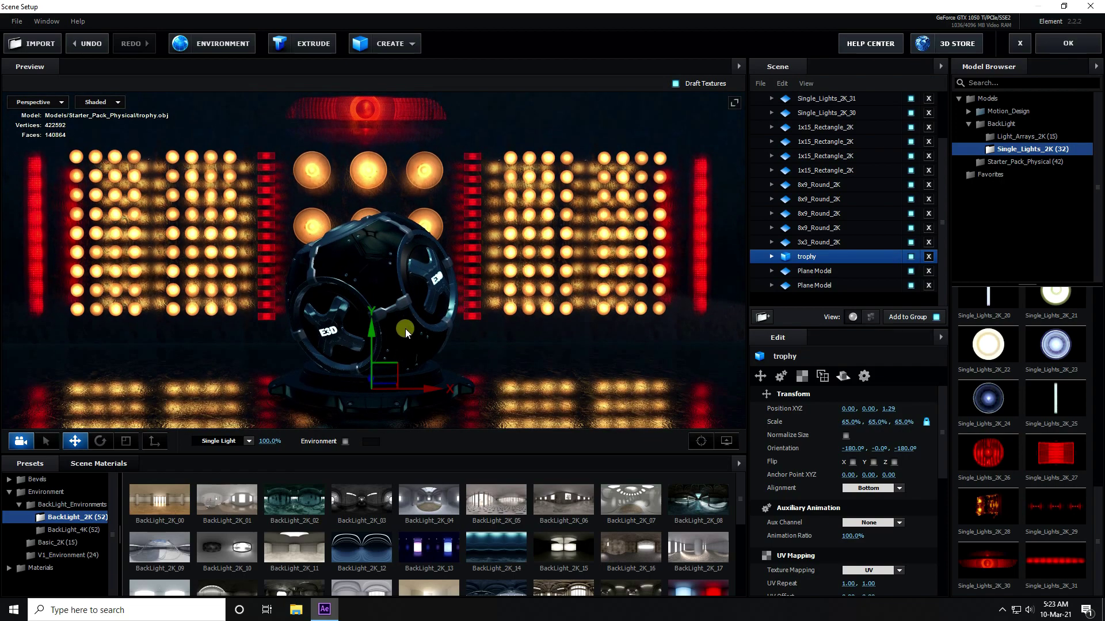
Switch the preview lighting preset to Aqua and check the trophy and lights from several angles
click(248, 441)
click(232, 351)
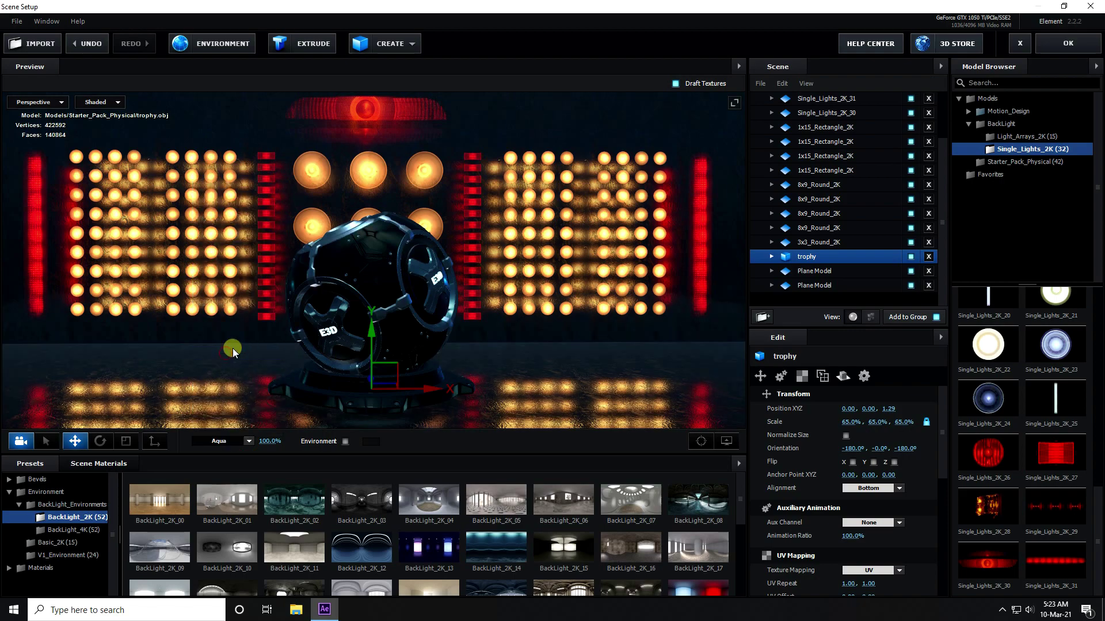
drag(348, 248, 653, 432)
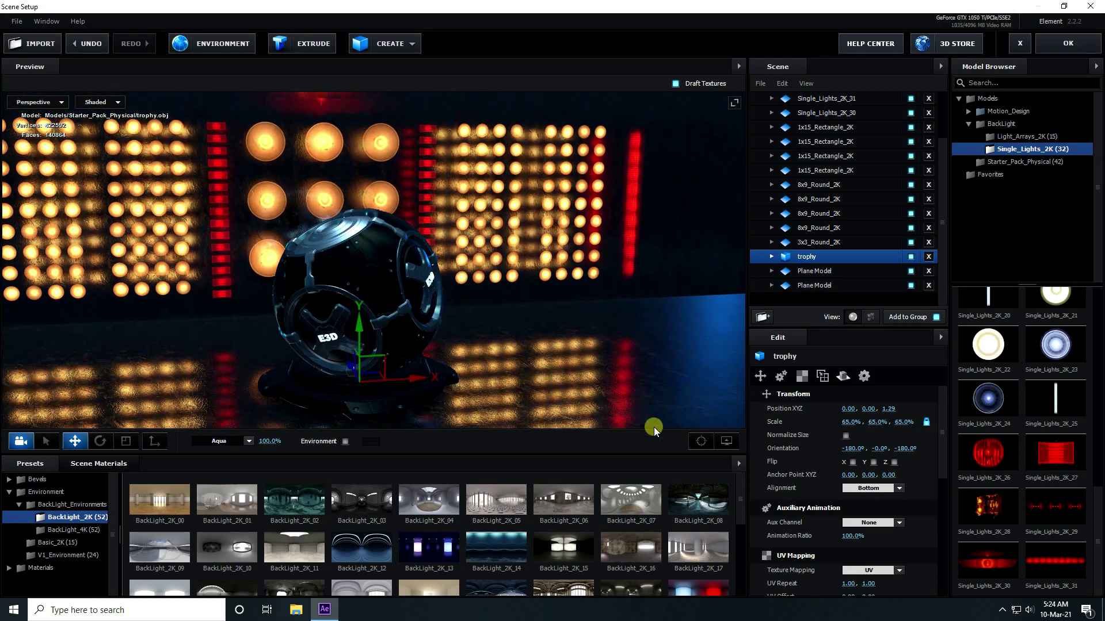
click(727, 441)
click(491, 302)
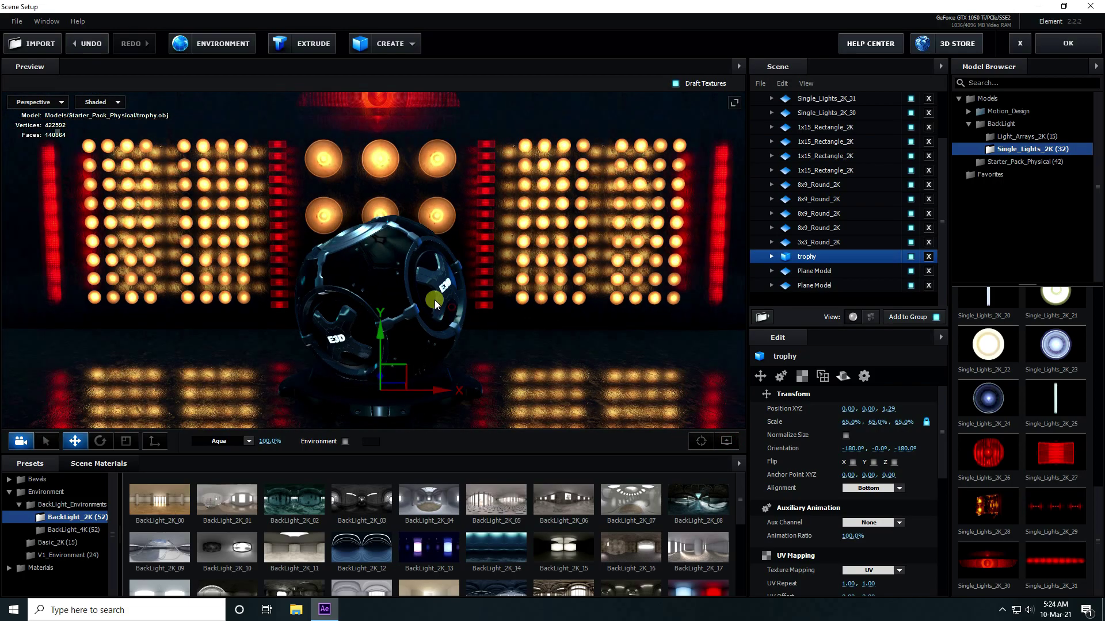
drag(434, 299, 435, 247)
Accept the Element scene setup and return to the Comp 1 composition
click(1080, 98)
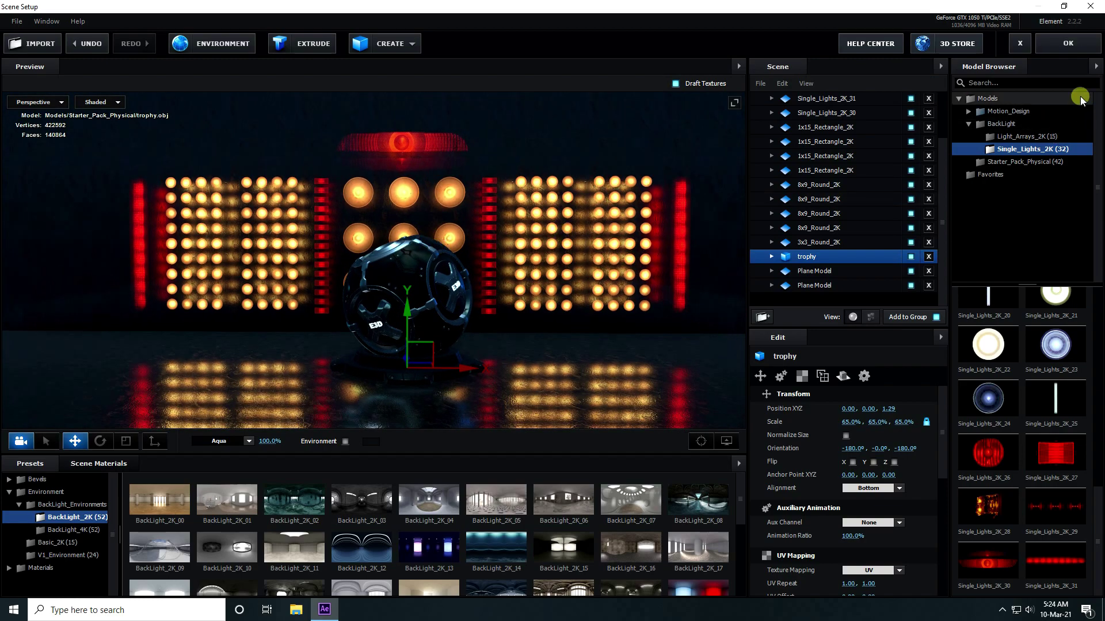
click(1061, 44)
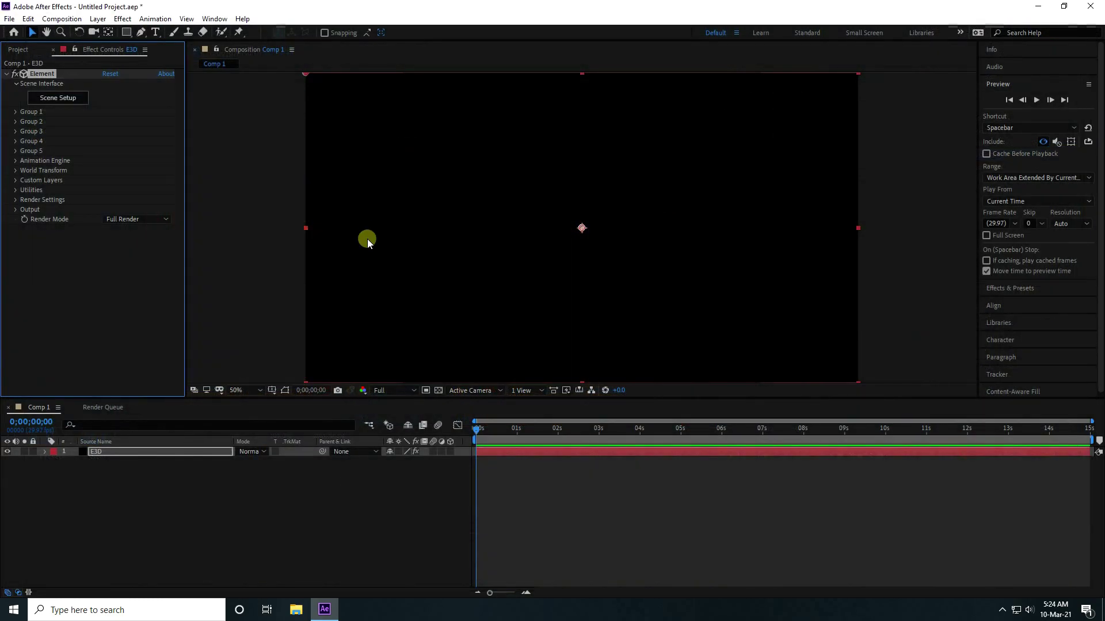
click(437, 260)
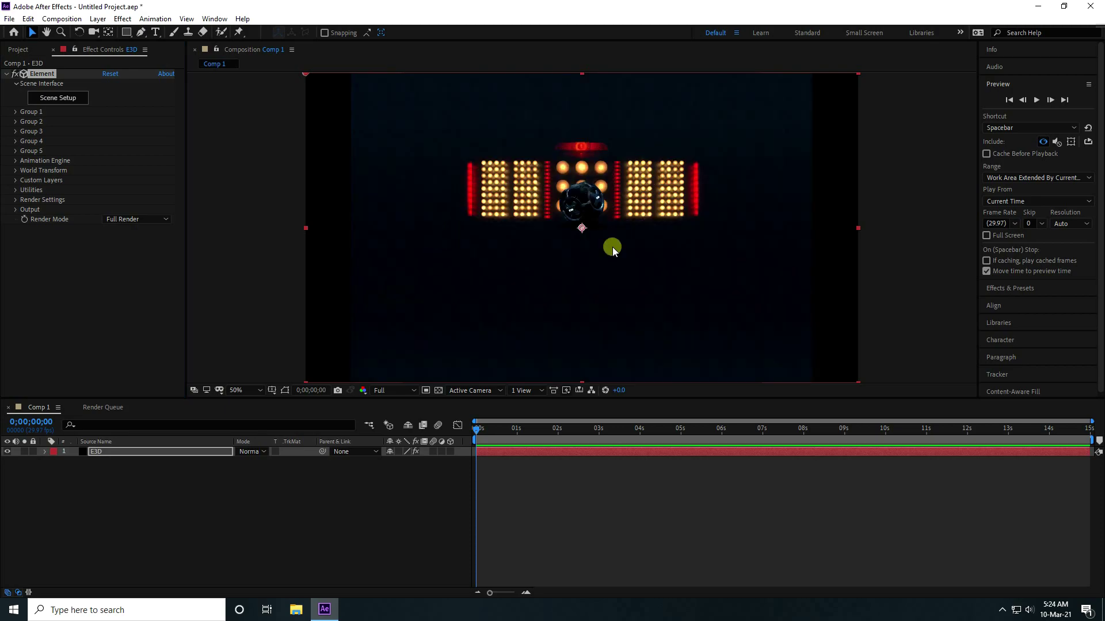
Add a new camera layer to Comp 1 with the offered camera settings
click(154, 503)
right_click(155, 503)
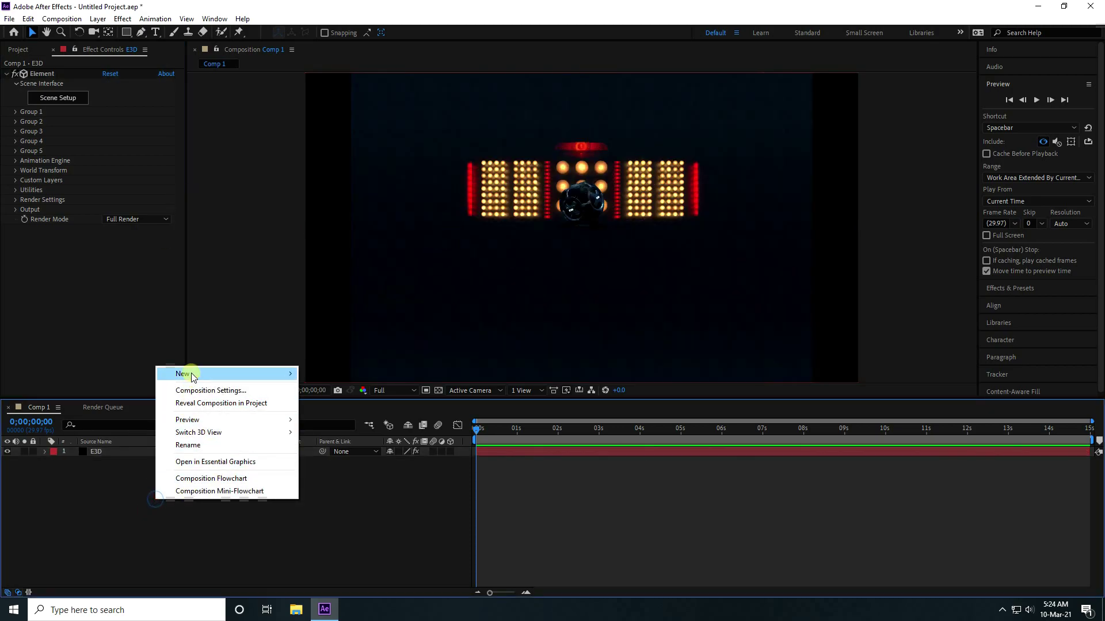
mouse_move(192, 376)
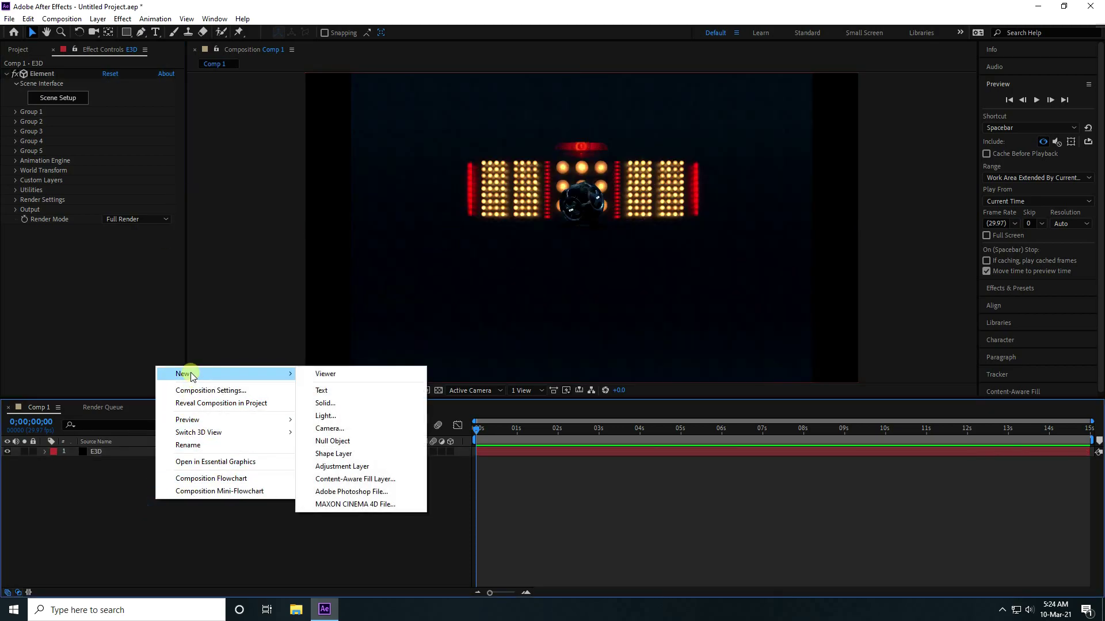
click(331, 428)
click(667, 429)
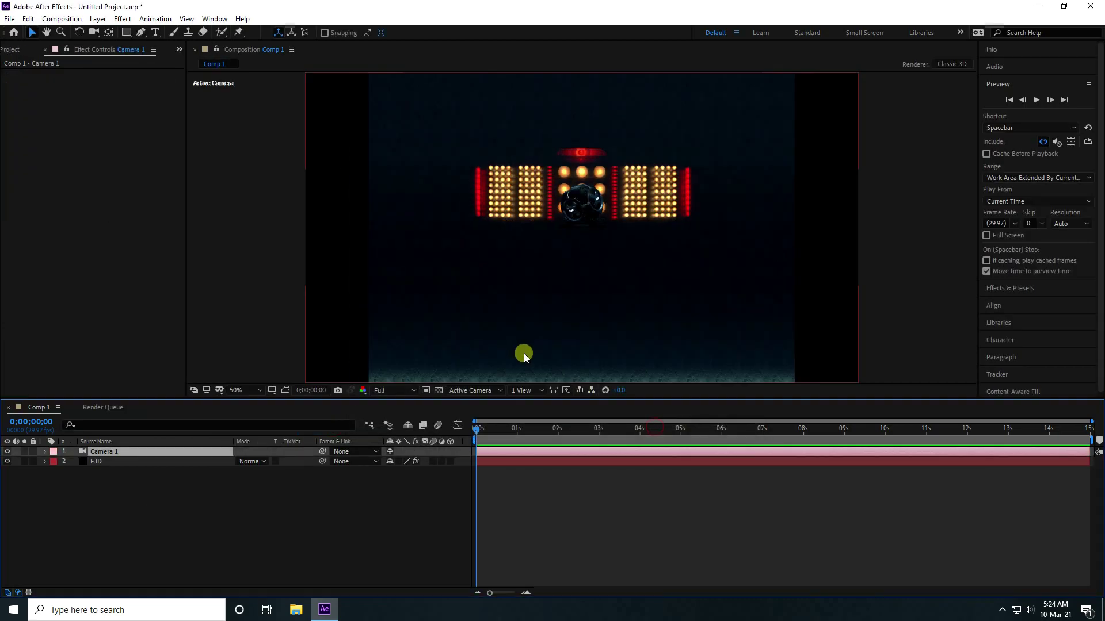
Lower and dolly in Camera 1 so the trophy, light wall and floor reflections fill the frame
key(comma)
key(period)
key(period)
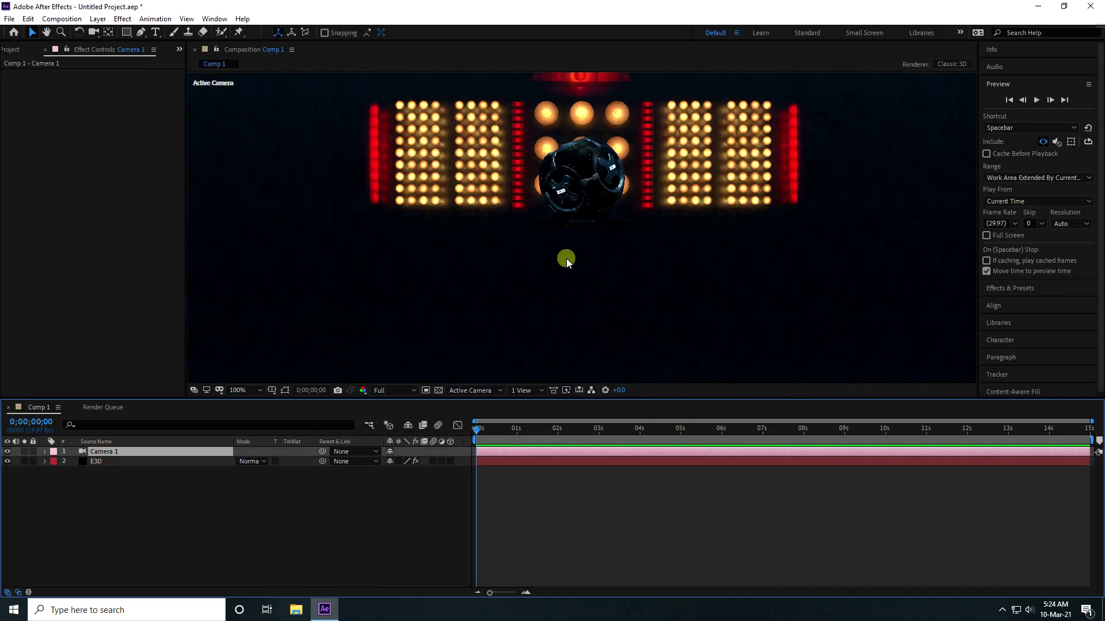
key(c)
key(comma)
key(comma)
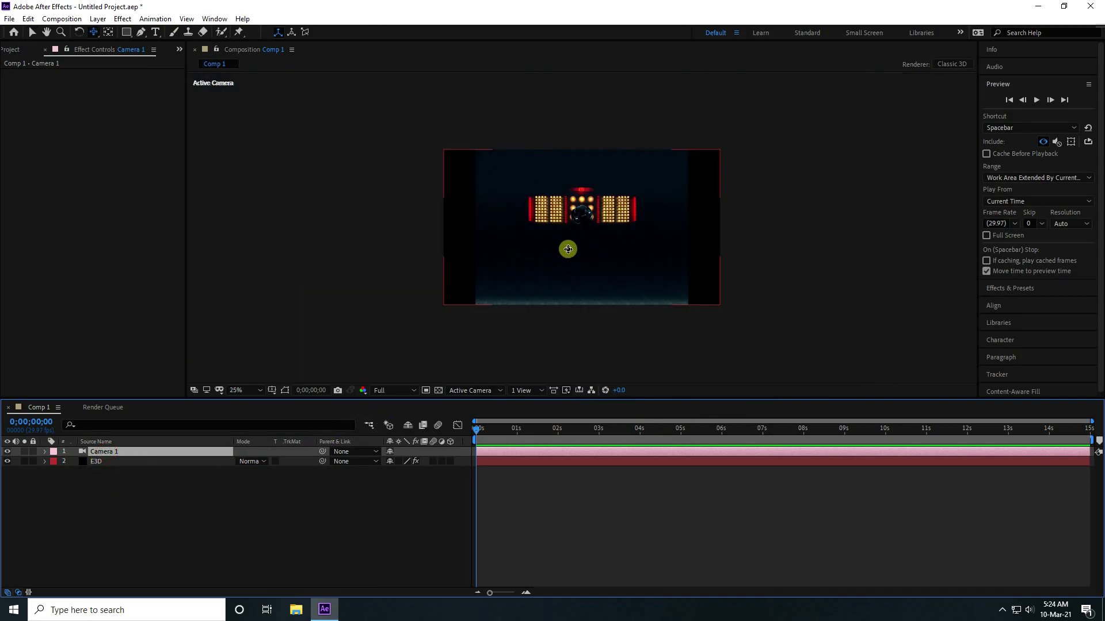
key(c)
drag(586, 197, 618, 210)
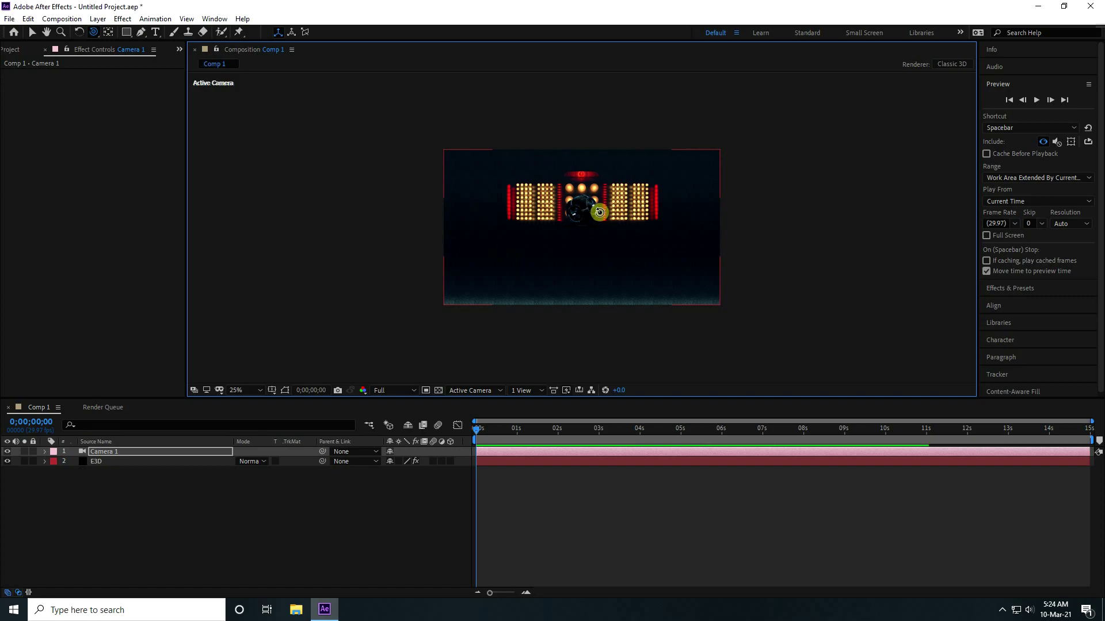
key(c)
mouse_move(595, 217)
mouse_down()
mouse_move(595, 231)
mouse_move(586, 229)
mouse_move(609, 148)
mouse_move(588, 227)
mouse_up()
key(c)
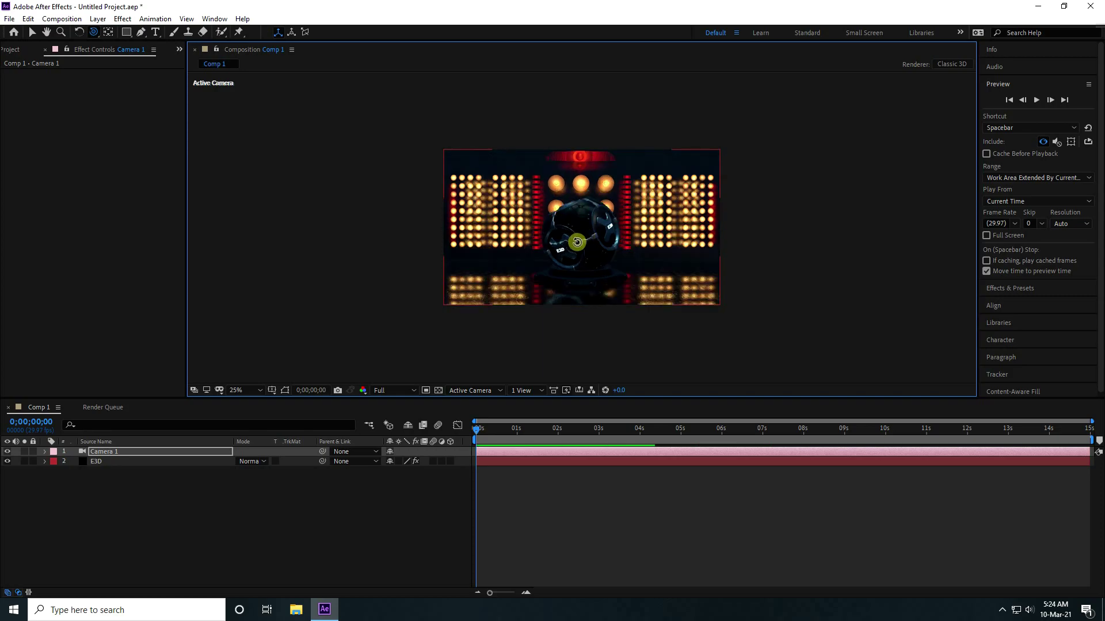
Fine-tune Camera 1's orbit so the trophy stays centred before the light wall
drag(577, 242, 565, 239)
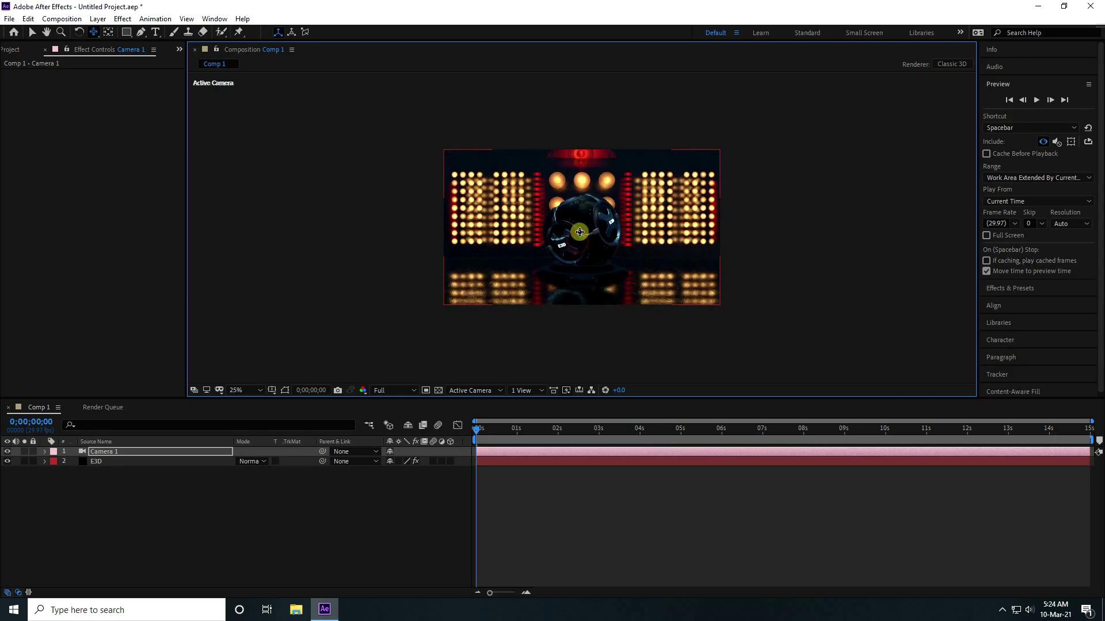
Reopen the Element scene setup from the E3D layer, zoom in on the trophy and show the scene materials
click(99, 465)
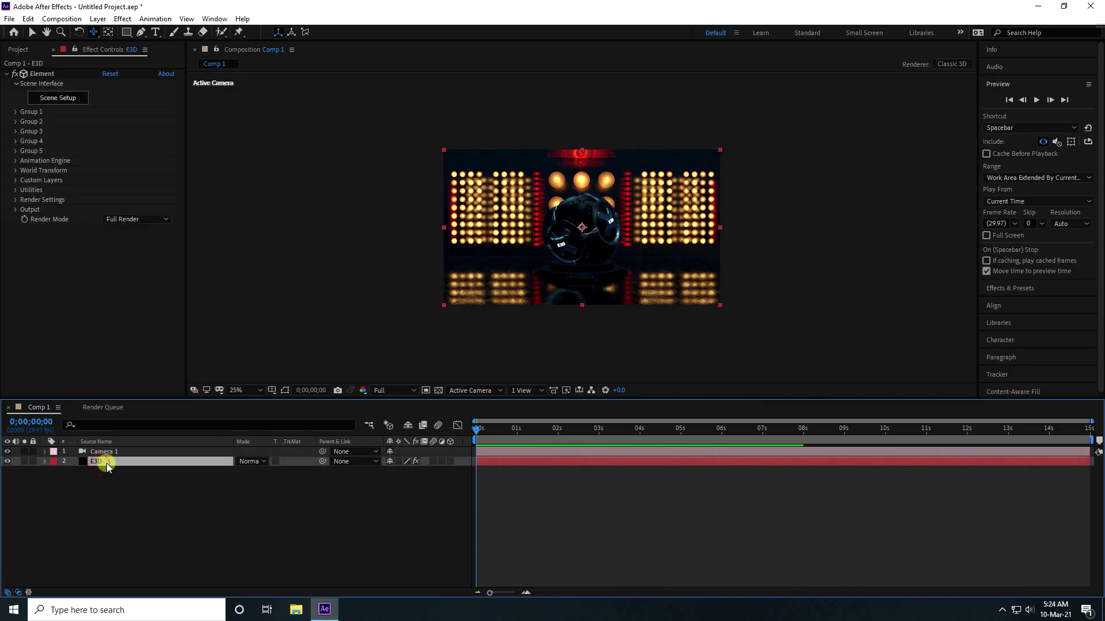
click(51, 97)
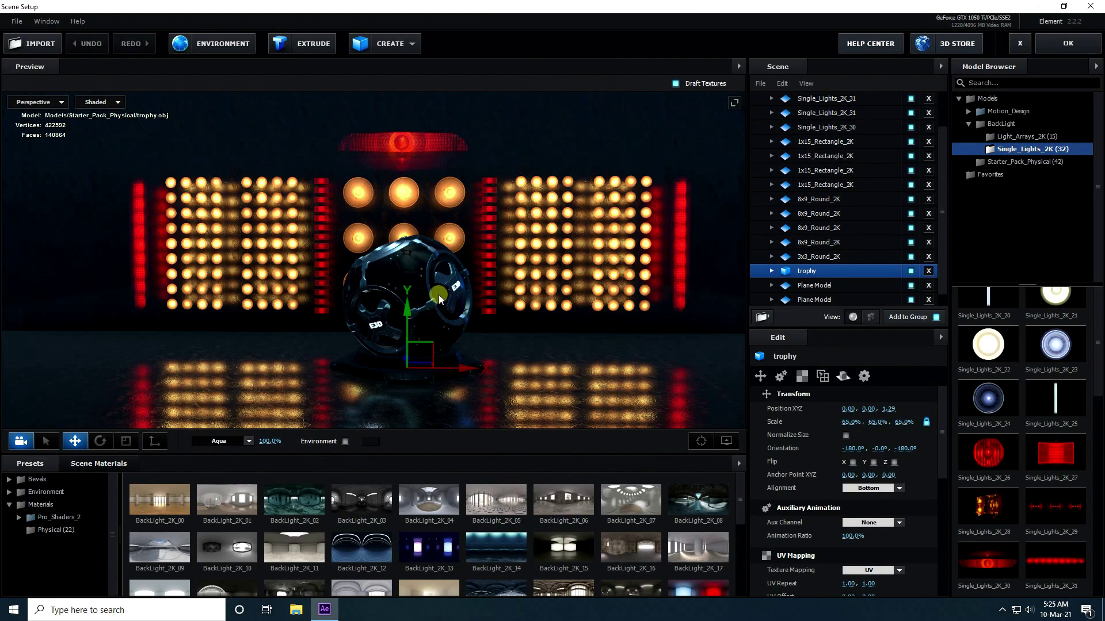
drag(375, 302, 515, 236)
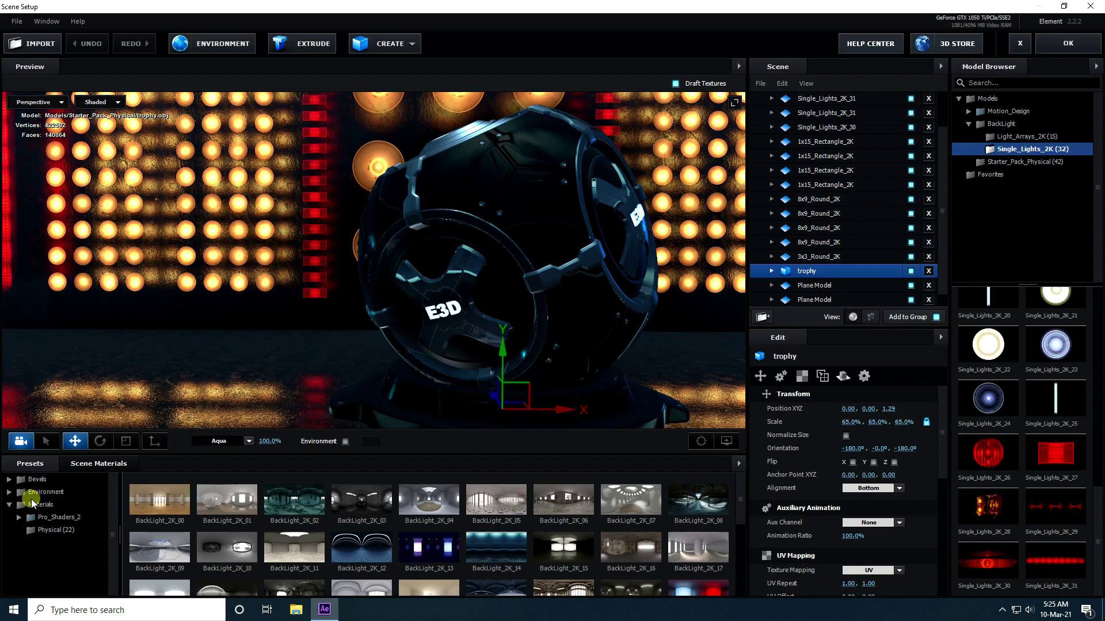
click(92, 464)
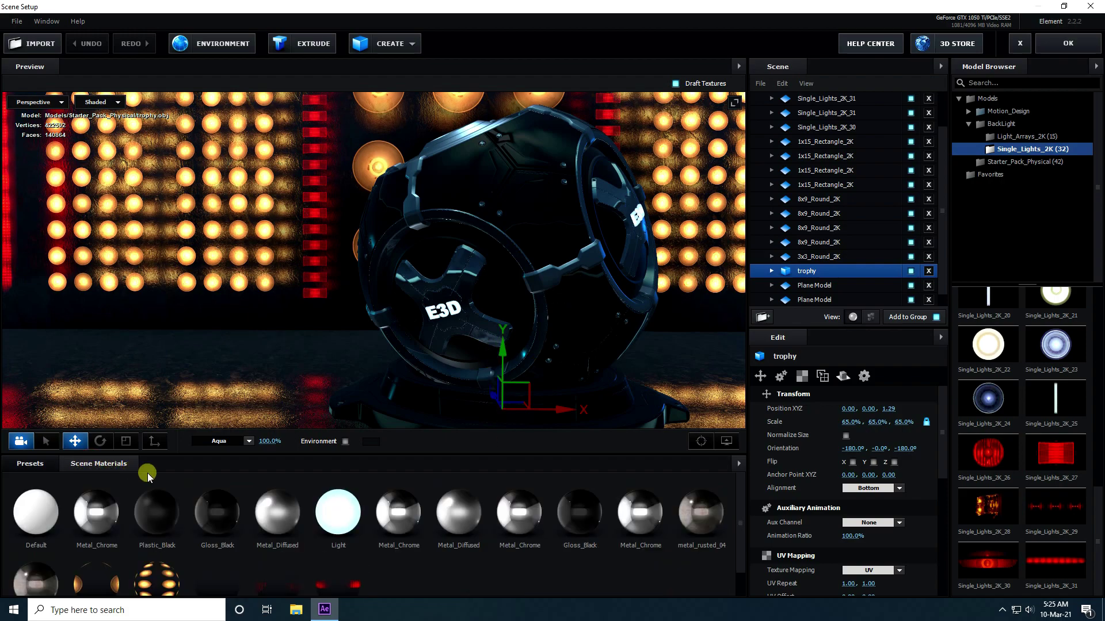
scroll(432, 556, down, 1)
scroll(432, 555, up, 1)
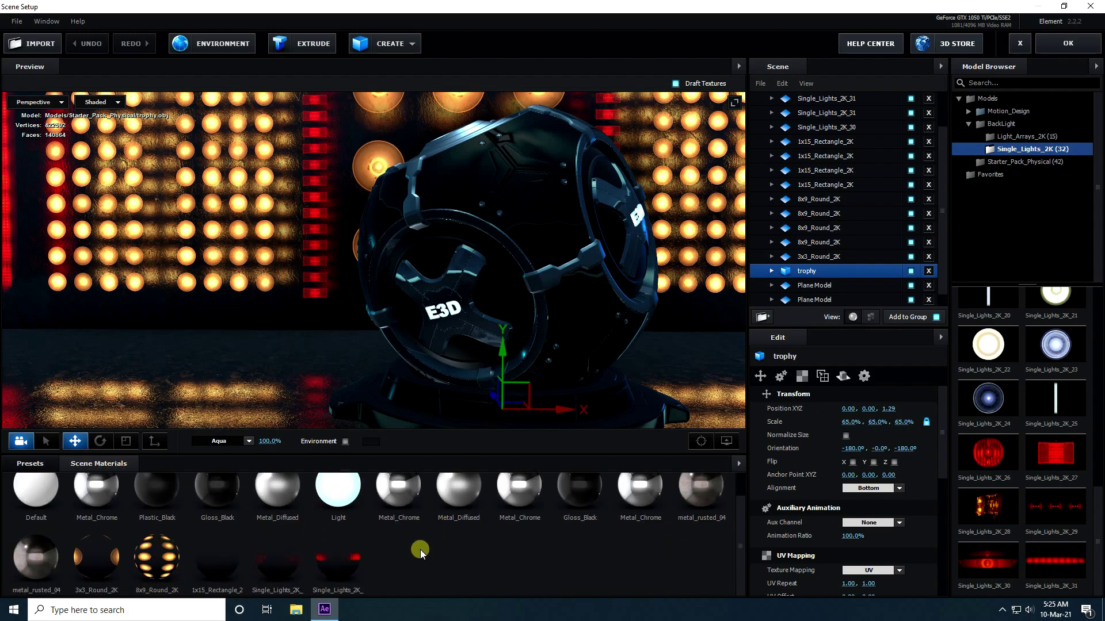
Replace the trophy's Metal_Chrome ring material with the Light scene material and check the rings up close
click(771, 271)
scroll(784, 271, down, 3)
click(909, 219)
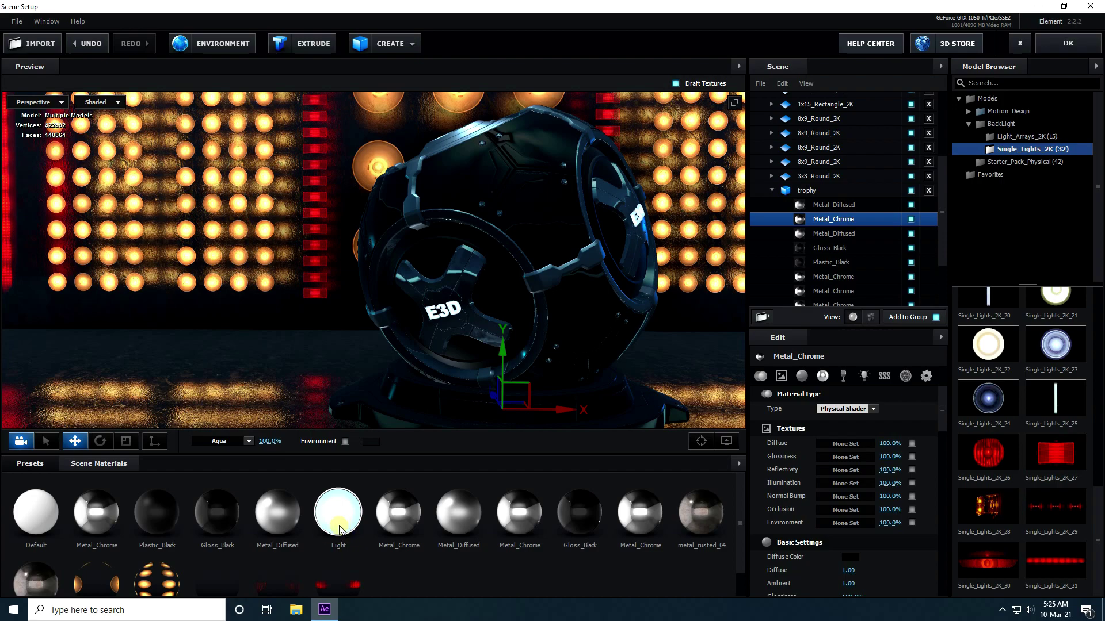
drag(339, 529, 821, 219)
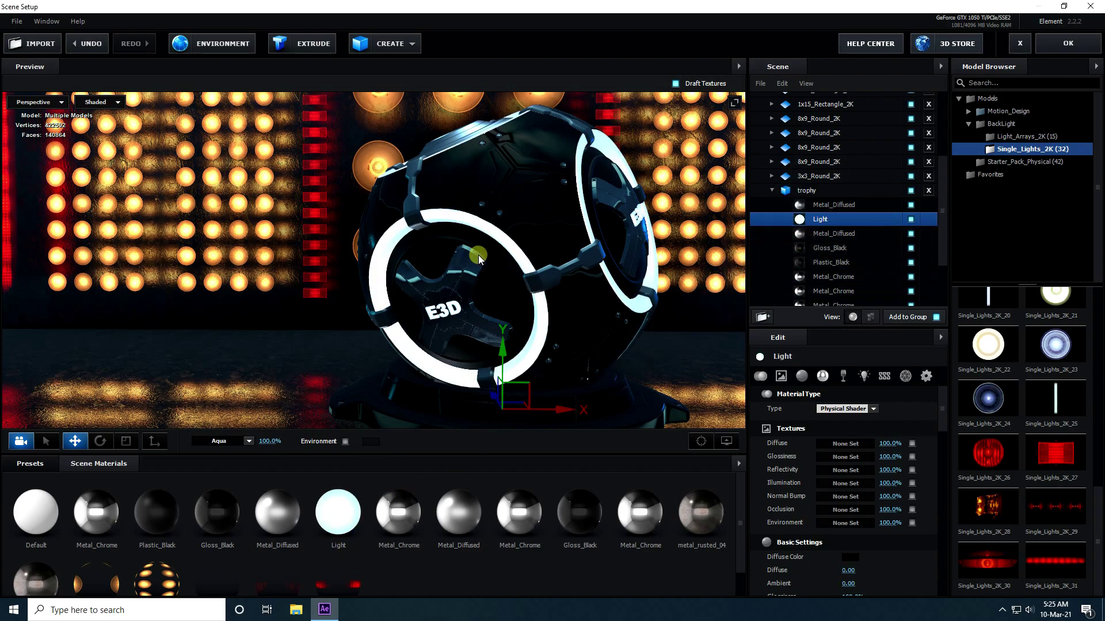
drag(478, 257, 547, 161)
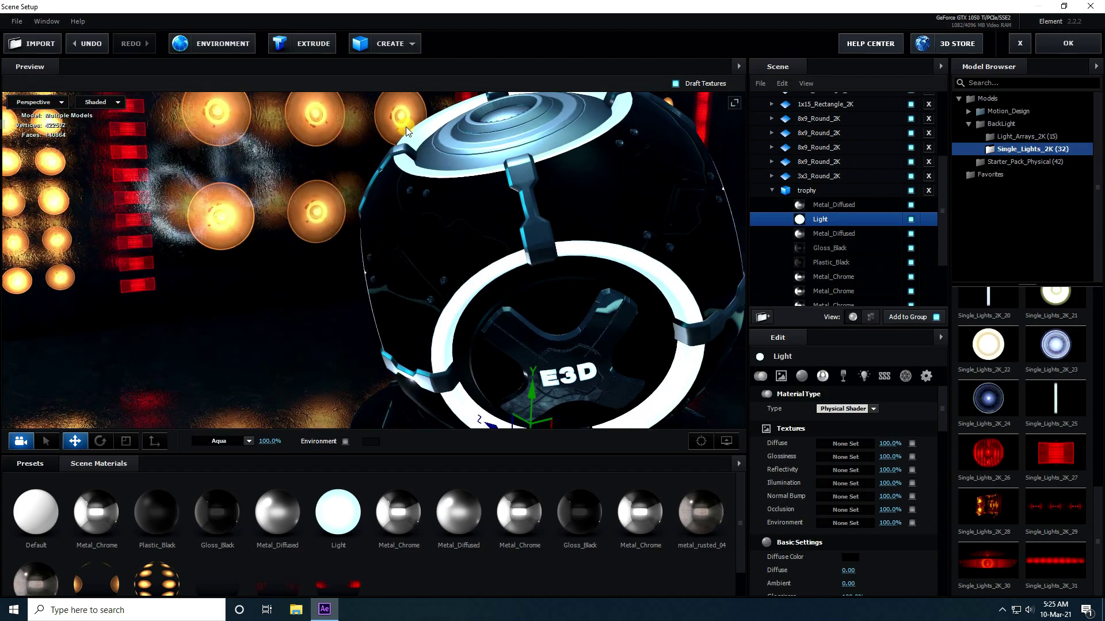
Accept the Element scene setup and pull Camera 1 back slightly to show the red side lights
click(1080, 39)
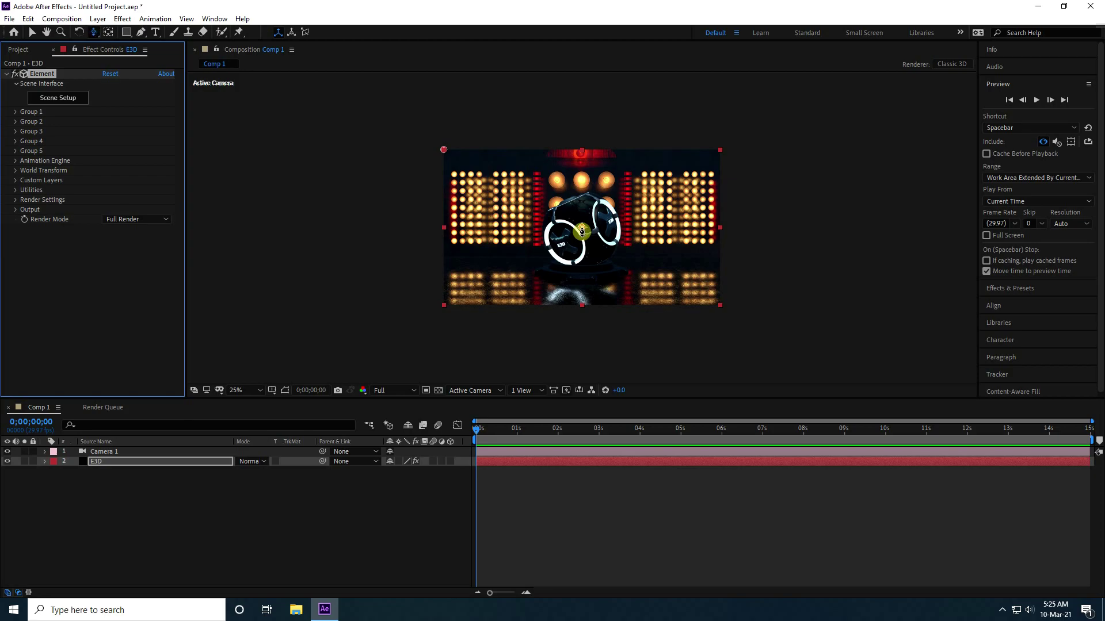
click(581, 231)
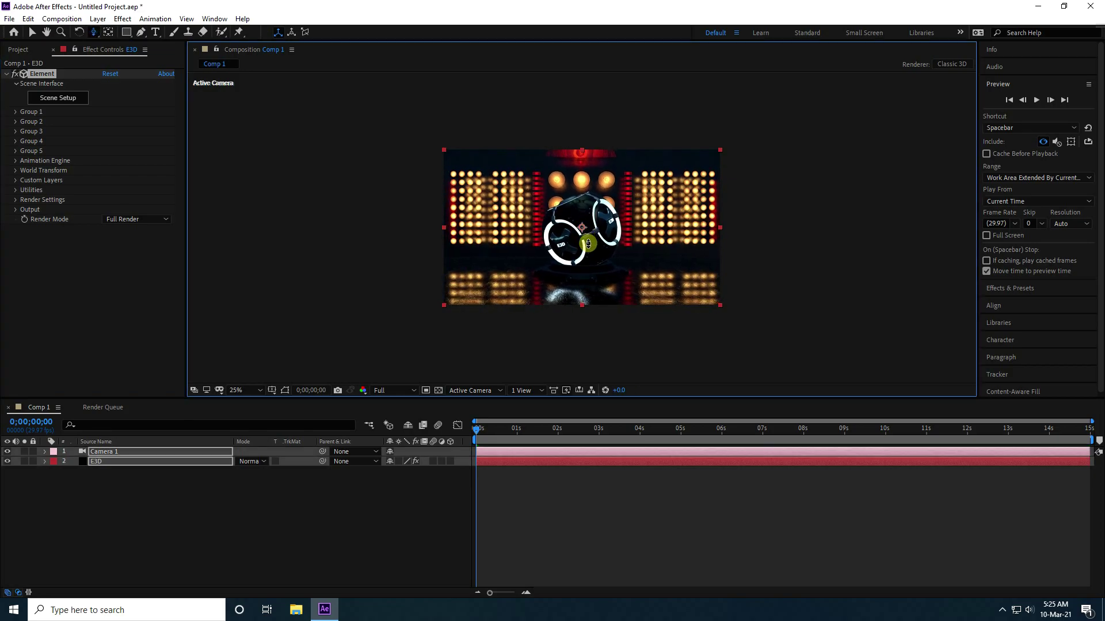
drag(587, 244, 575, 291)
click(457, 417)
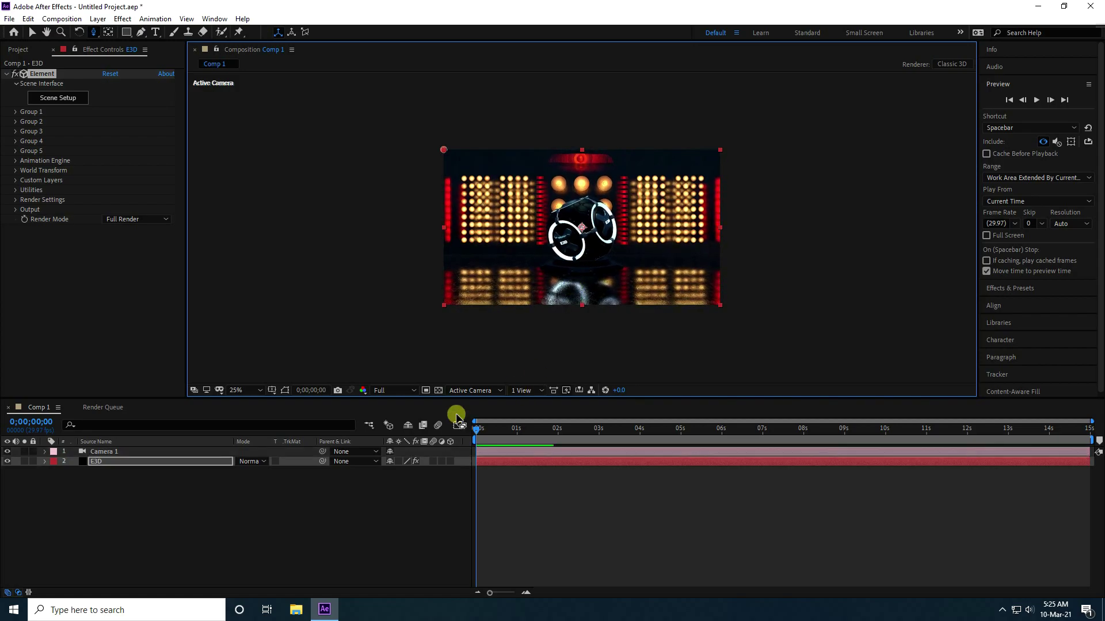
click(268, 536)
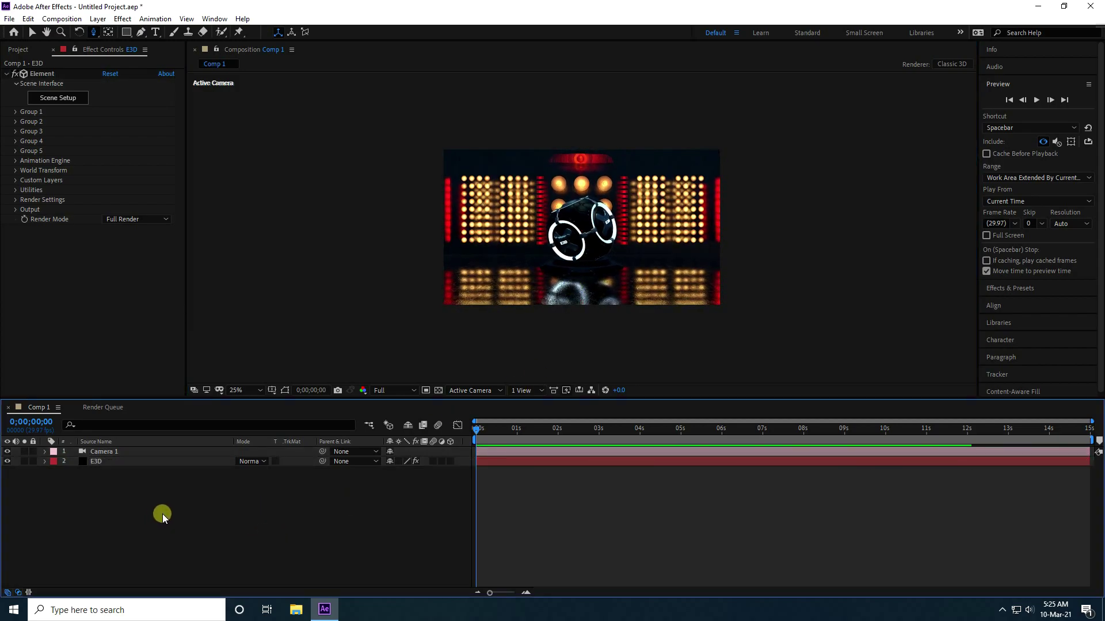
Set the composition viewer magnification to Fit up to 100%
click(255, 391)
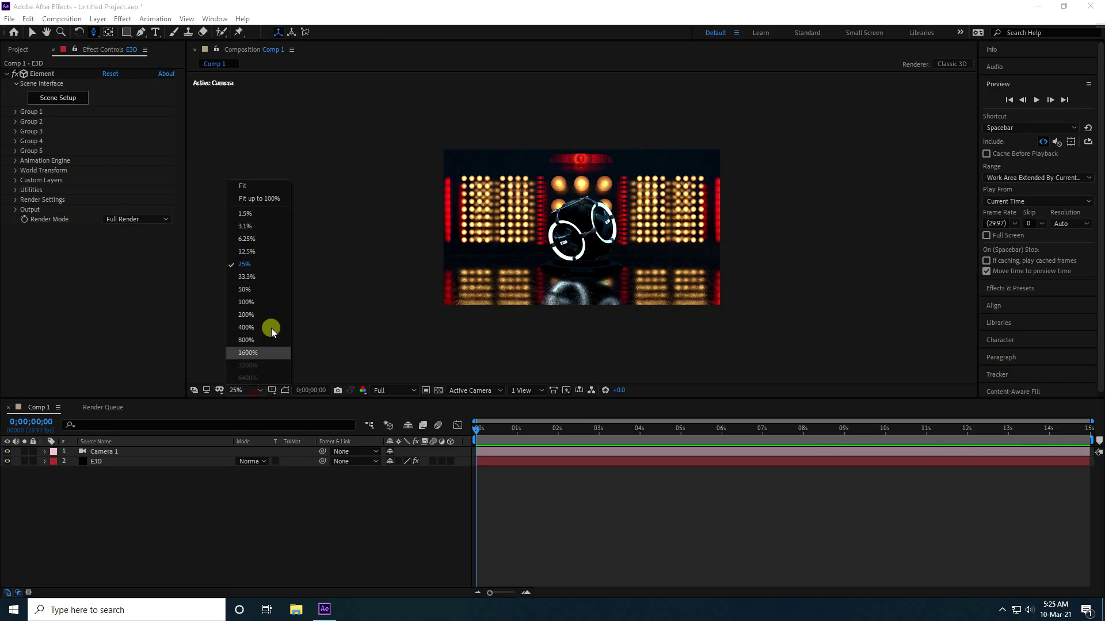
click(271, 201)
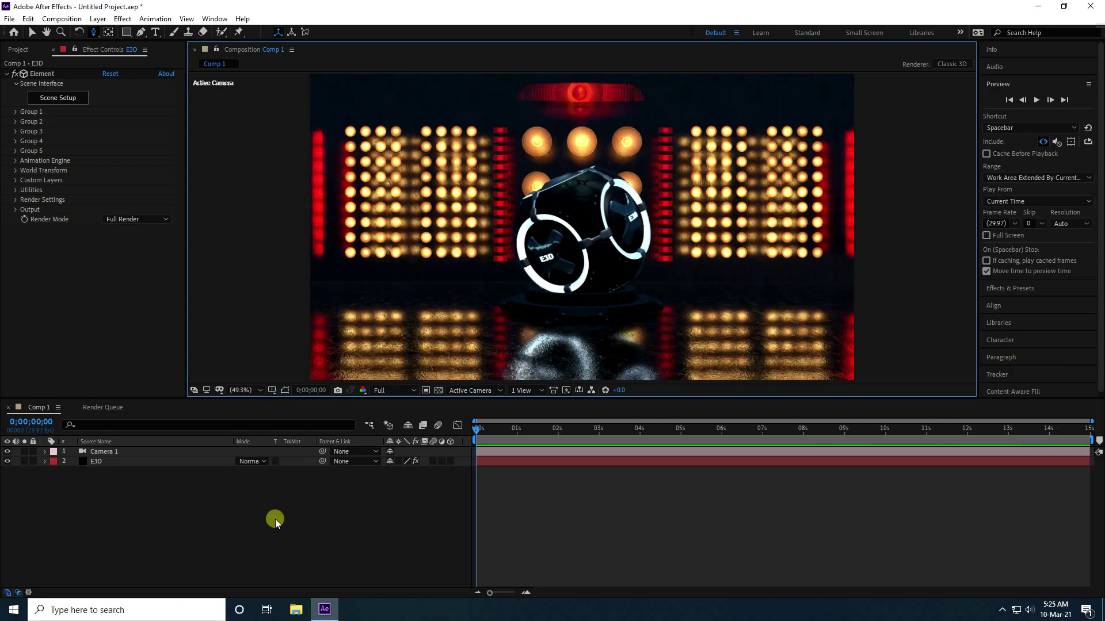
click(247, 522)
Find CC Light Rays by searching the effects for "cc li" and apply it to the E3D layer
click(104, 461)
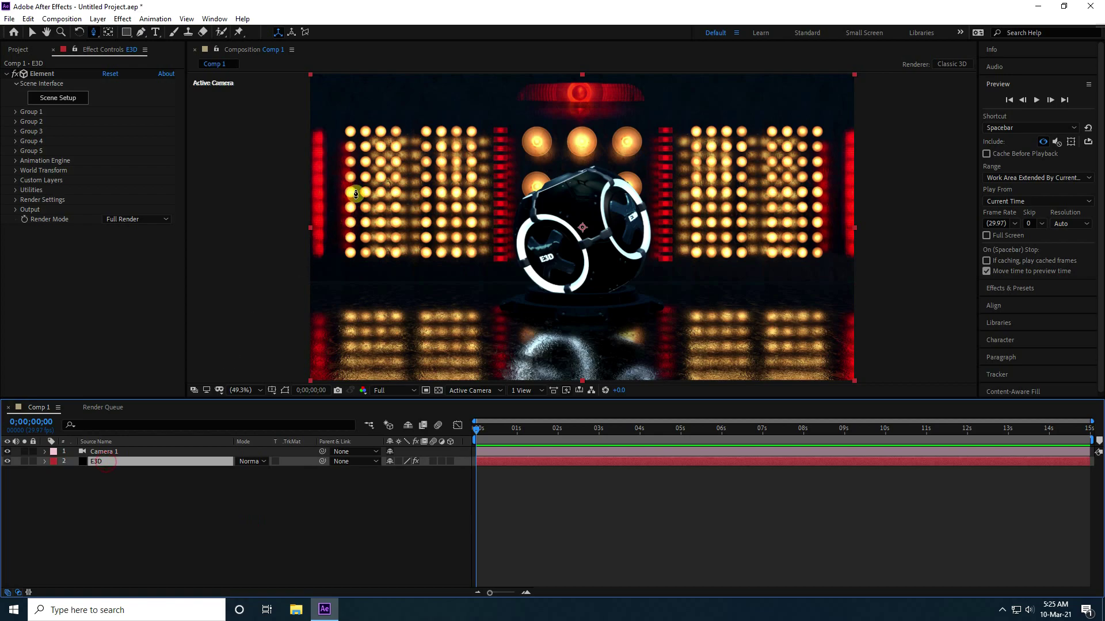
click(1003, 288)
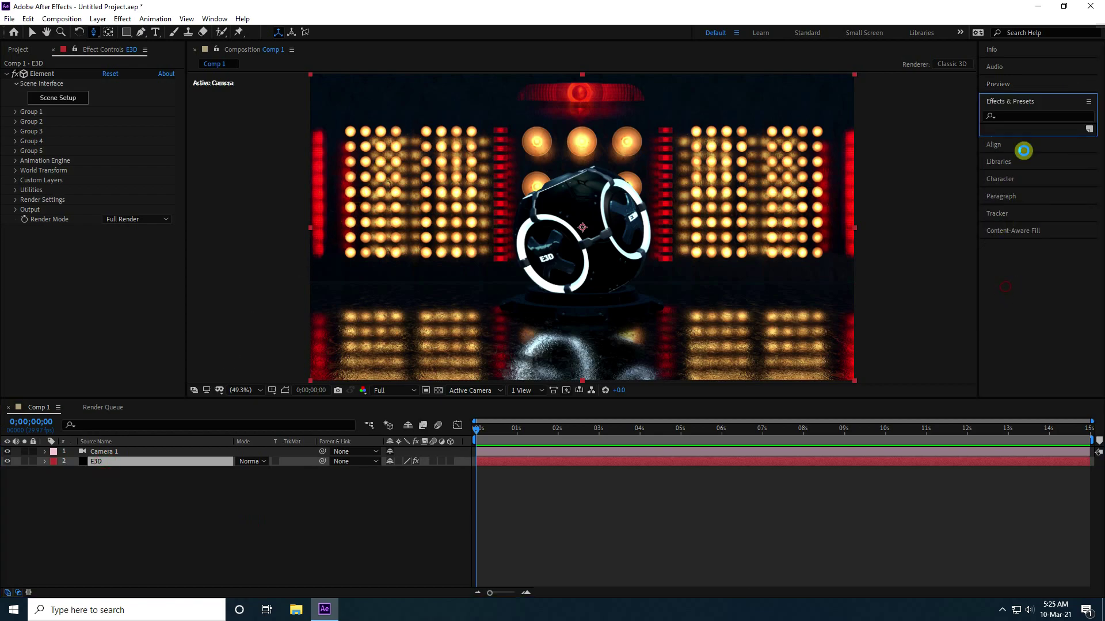
click(1021, 118)
click(1014, 118)
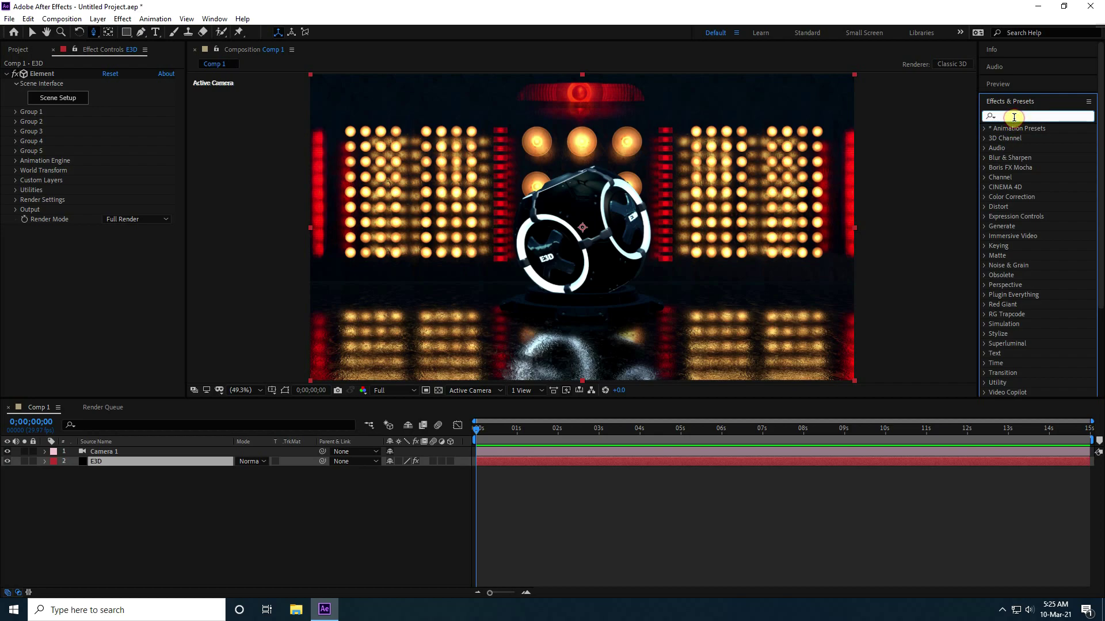
text(cc li)
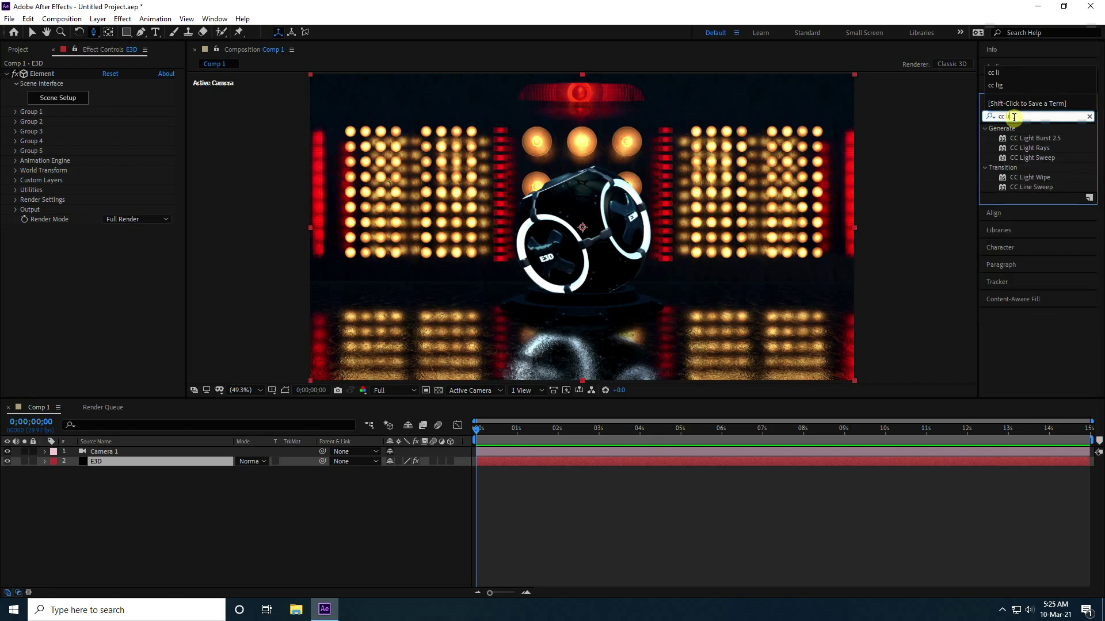
drag(1023, 152, 130, 464)
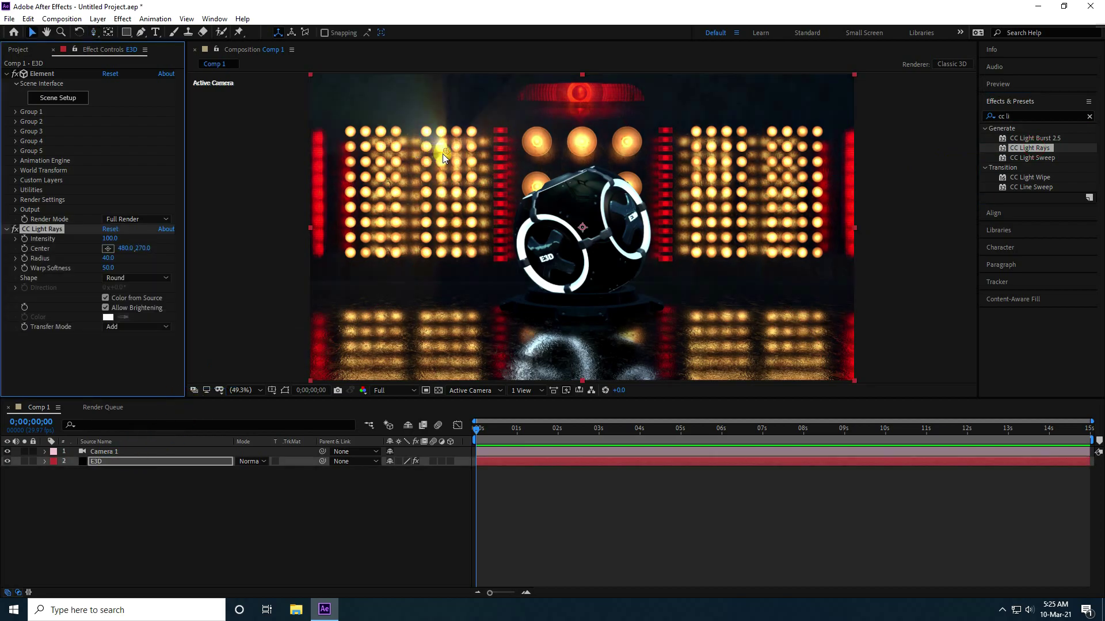
Place the CC Light Rays center at the light wall's upper-left corner, about 116.6, 180.7, with intensity 200 and radius 50
drag(443, 153, 347, 126)
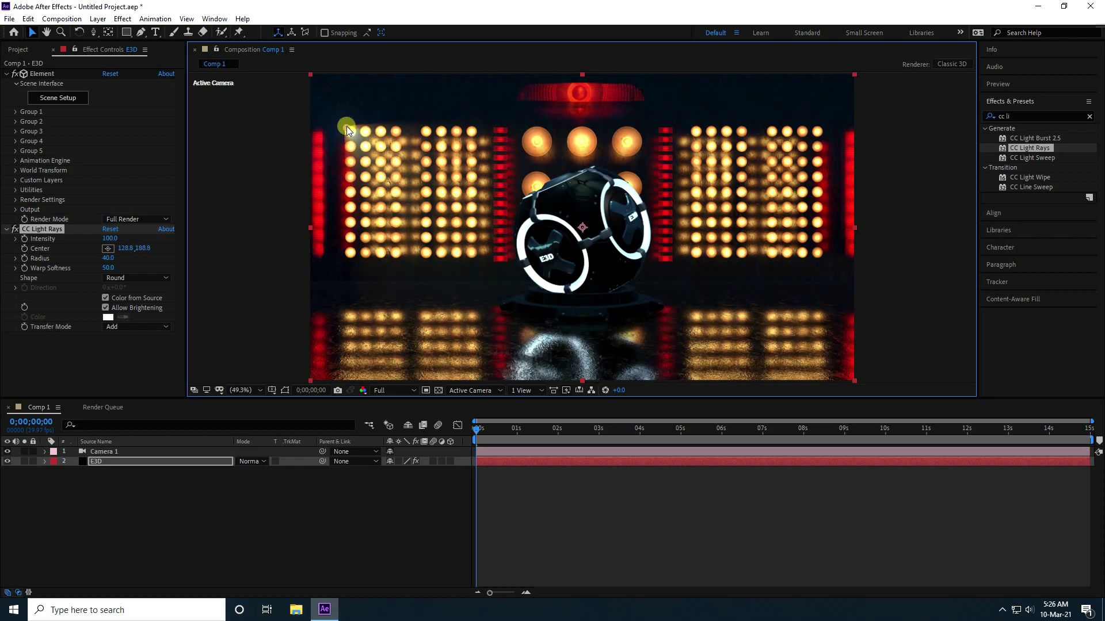
click(115, 236)
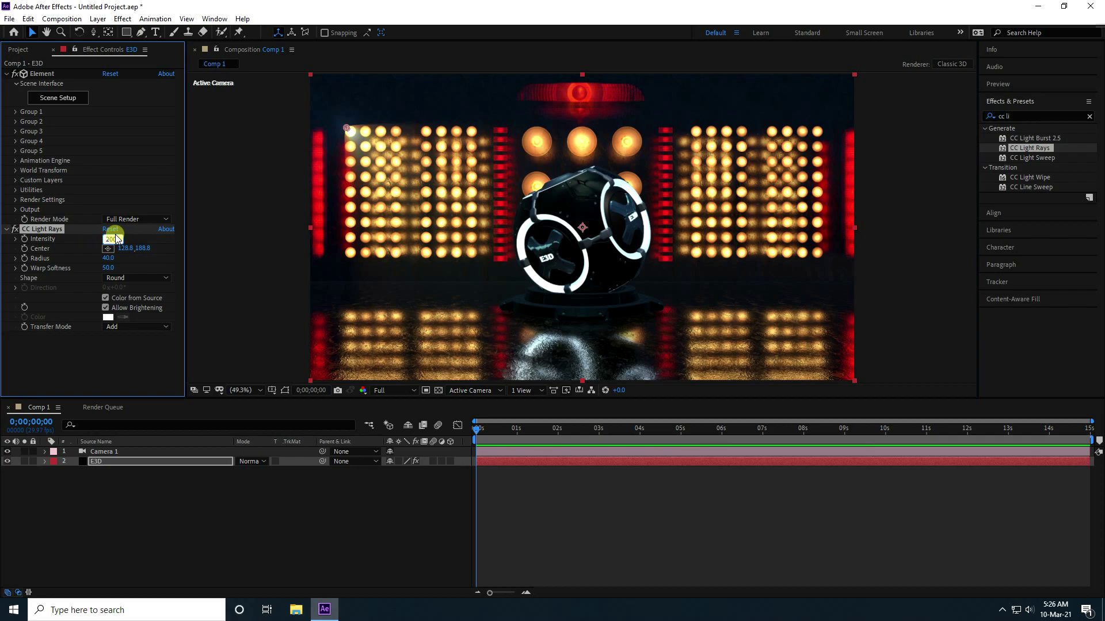
text(200)
key(Return)
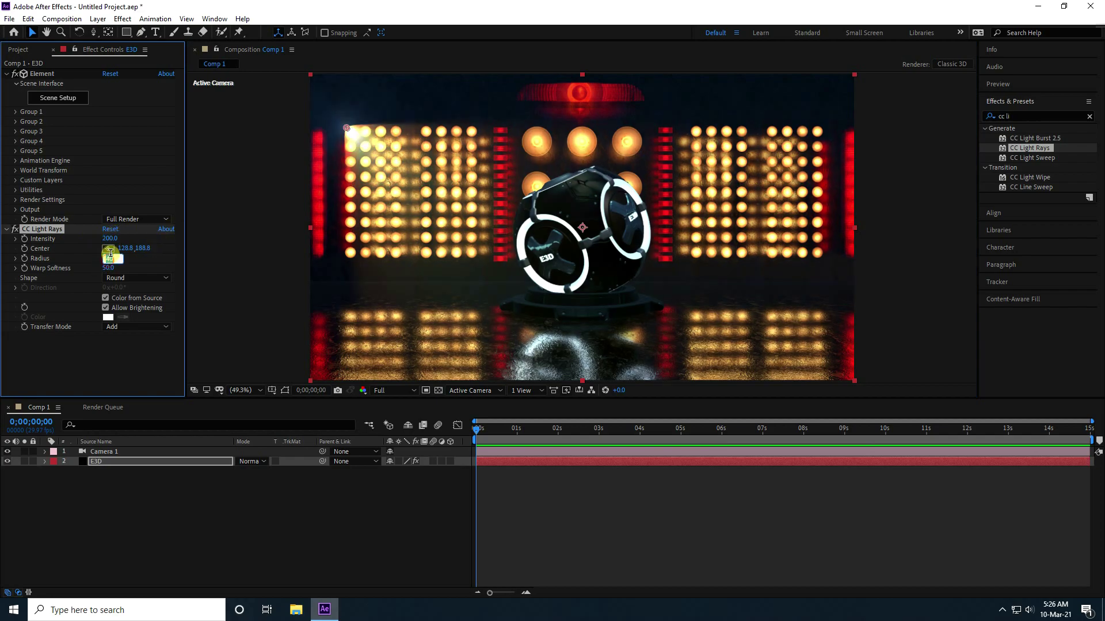
click(111, 253)
text(50)
key(Return)
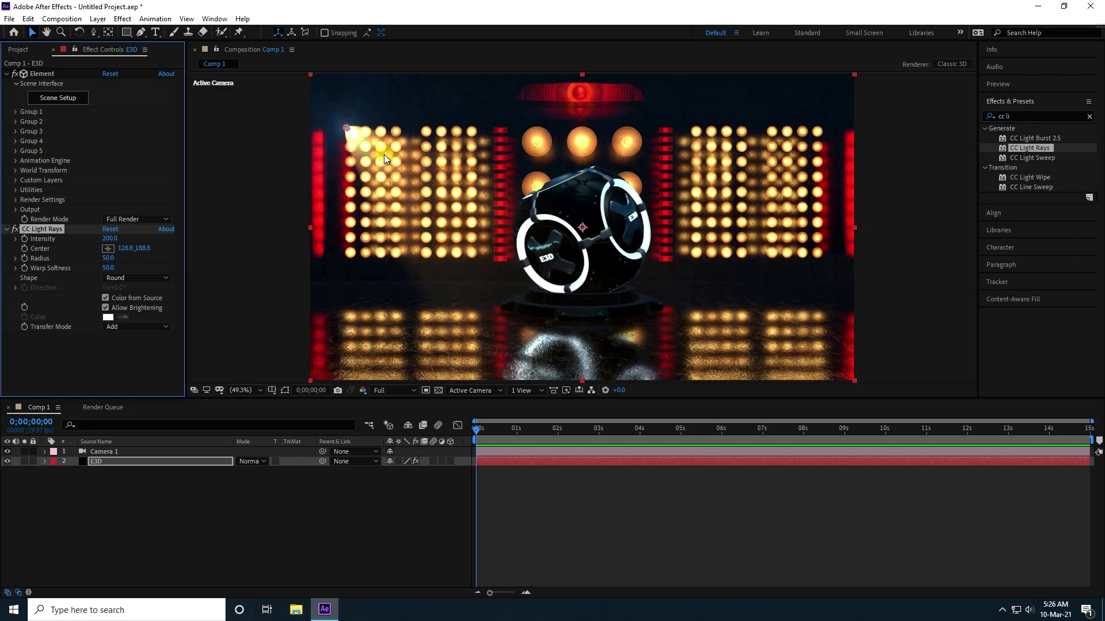
drag(349, 132, 346, 129)
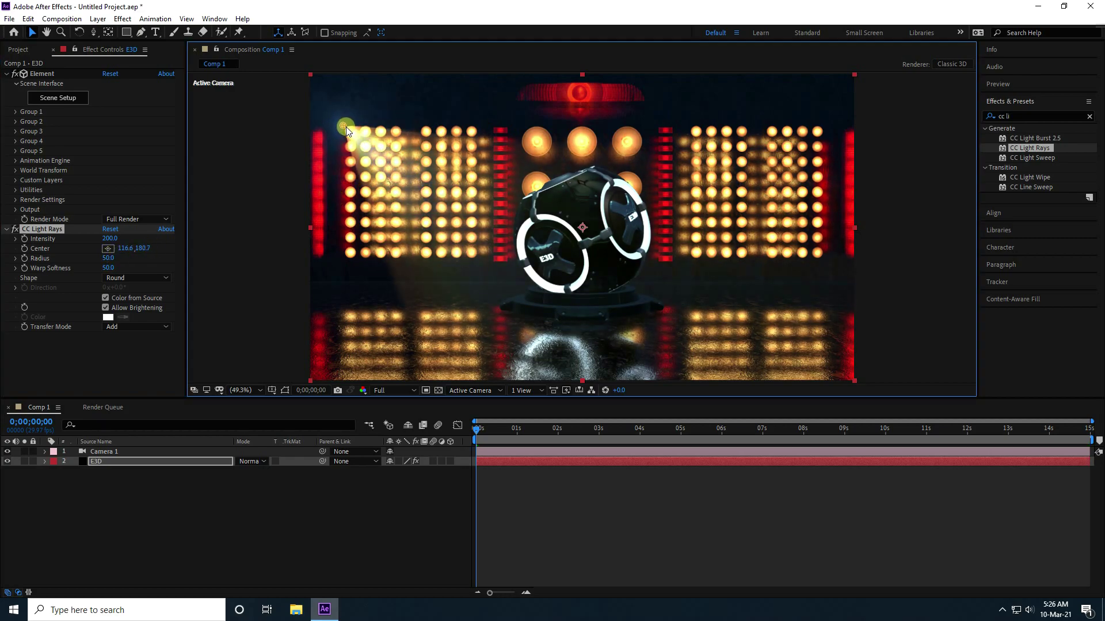
Duplicate CC Light Rays and move the copy's center to the light wall's upper-right corner, about 1809.7, 172.6
click(41, 233)
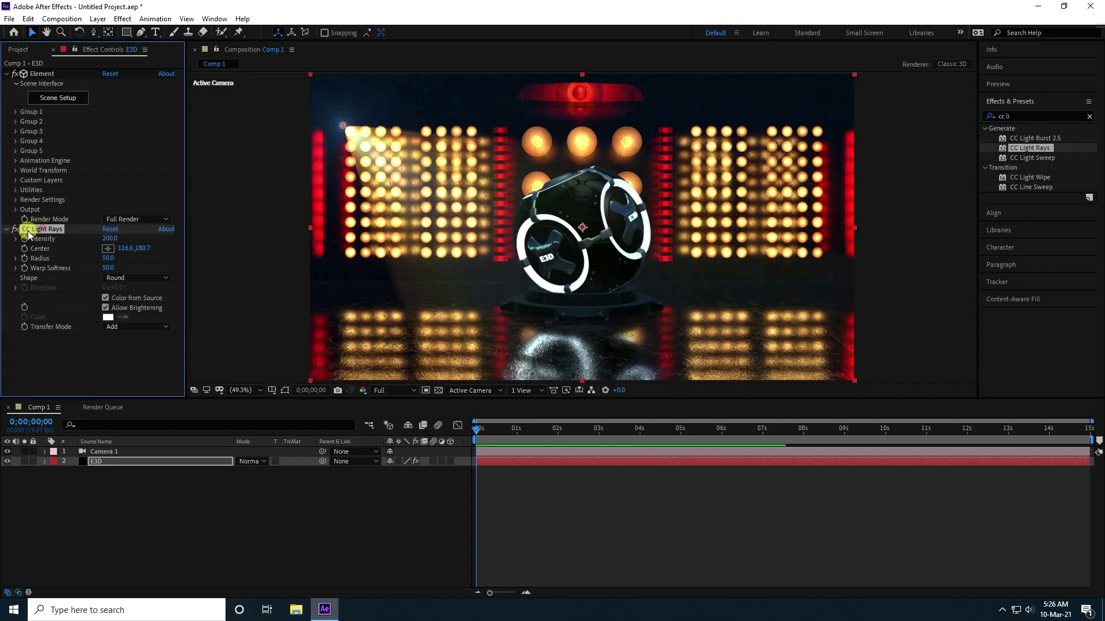
key(ctrl+d)
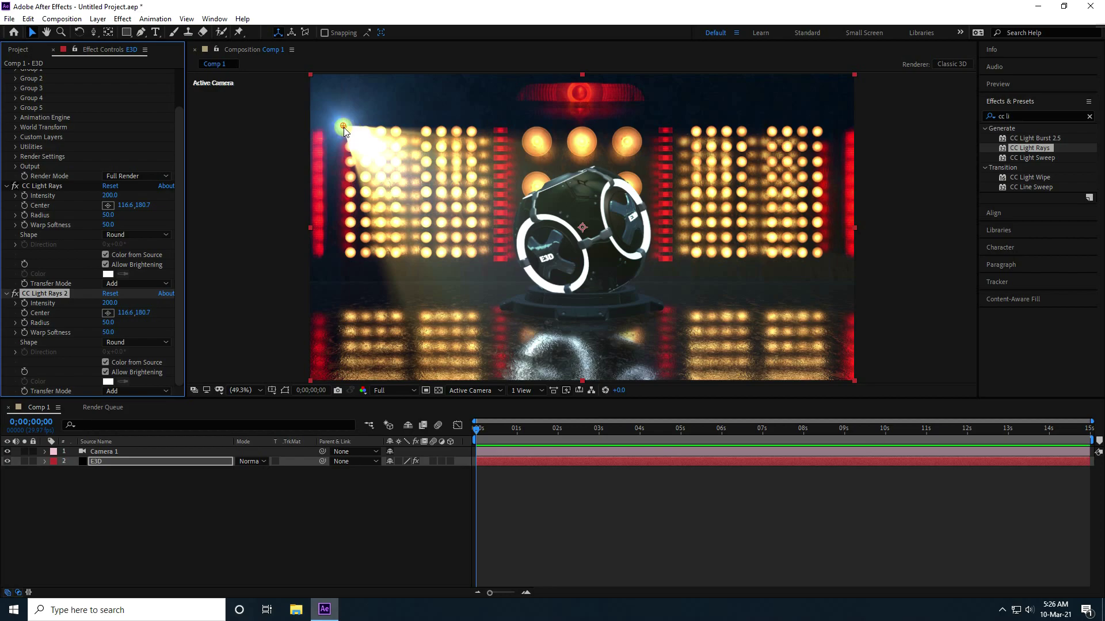
drag(343, 128, 823, 126)
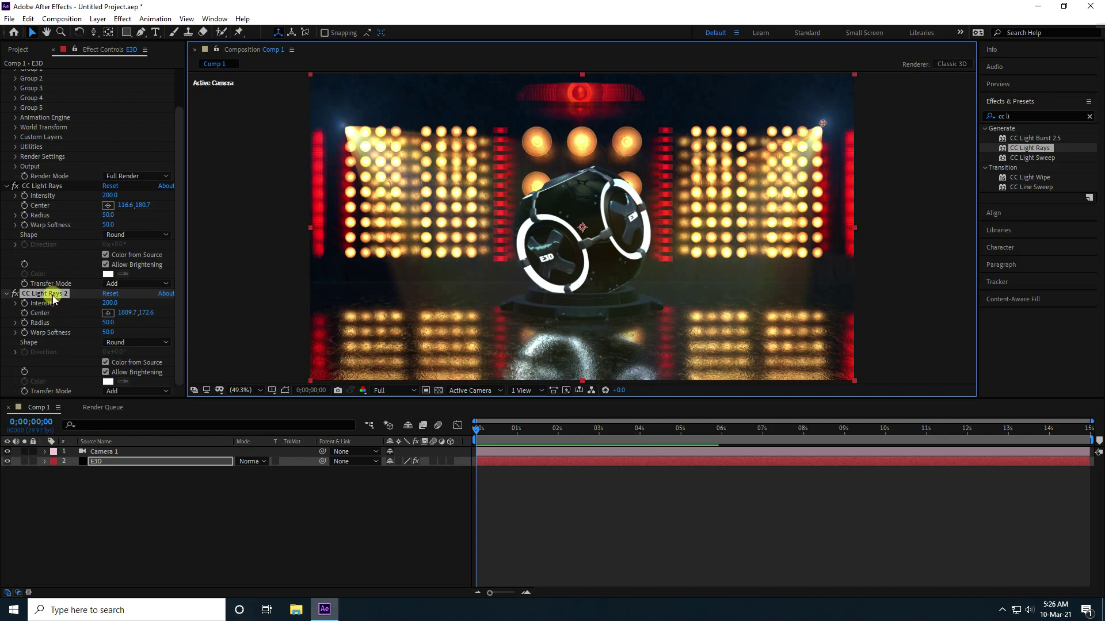
Duplicate CC Light Rays 2 and move the copy's center above the middle red light, about 965.2, 10.2
click(83, 316)
key(ctrl+d)
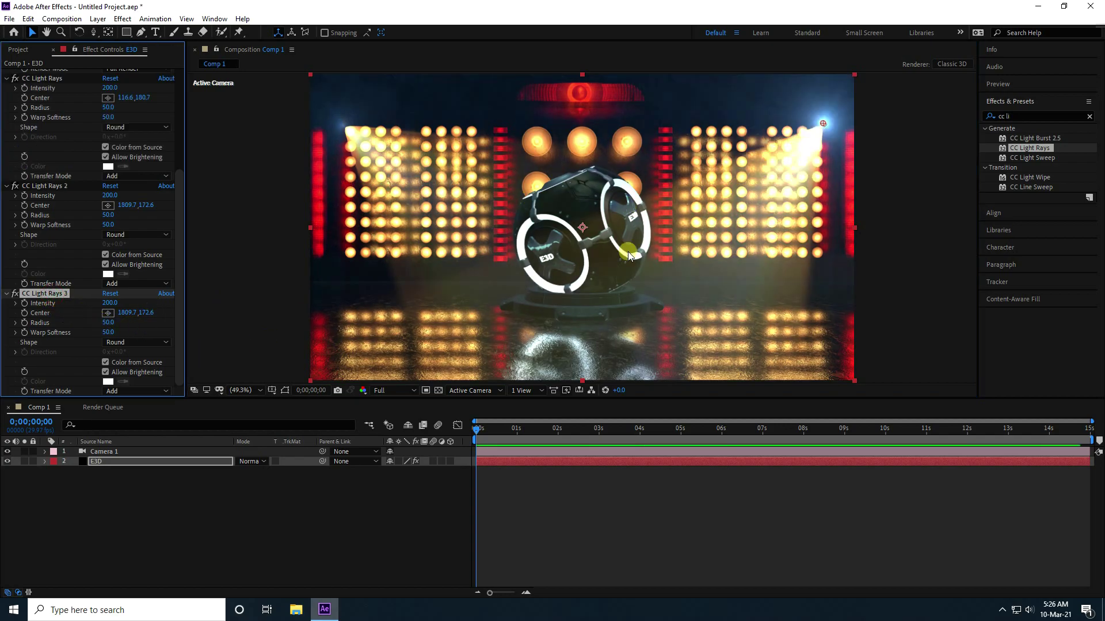
drag(824, 122, 584, 76)
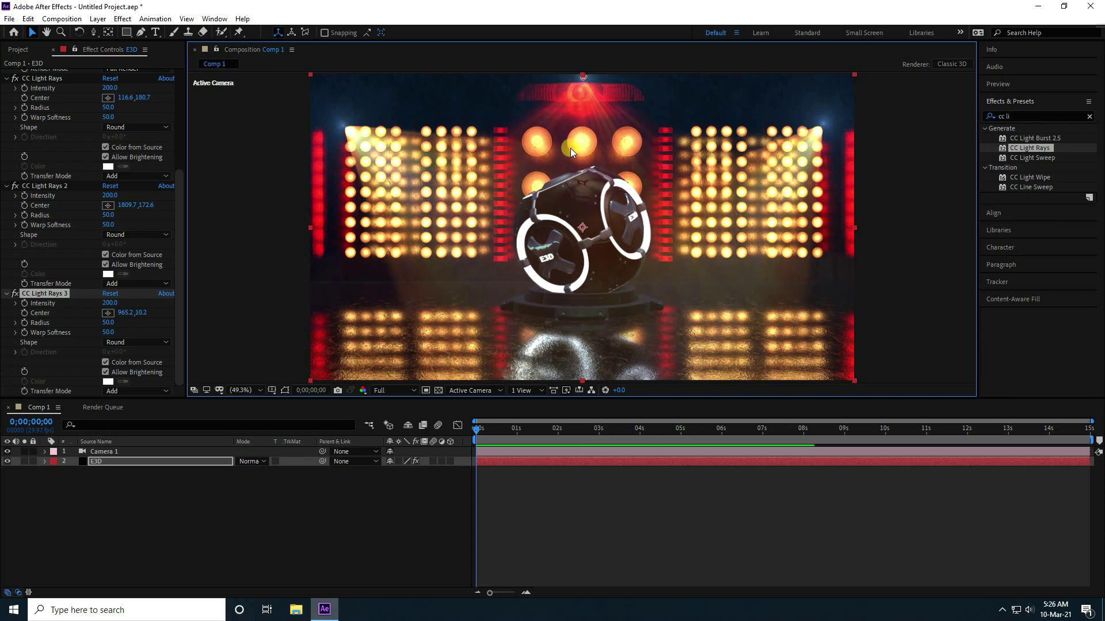
click(82, 540)
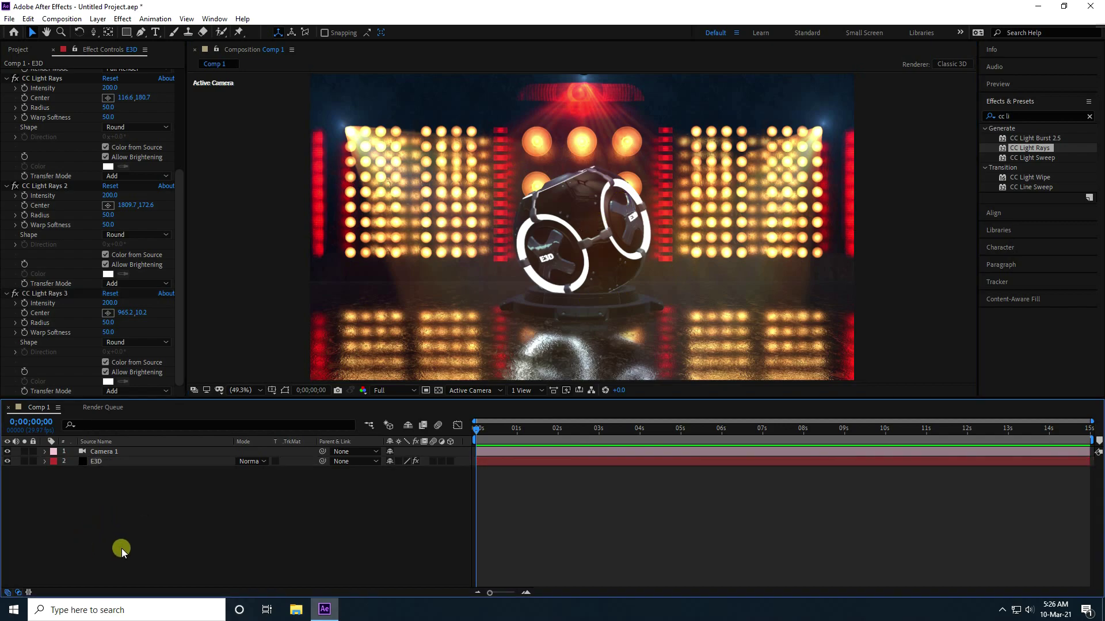
On the E3D layer's Element effect, set Add Lighting in the render settings to Aqua
click(99, 460)
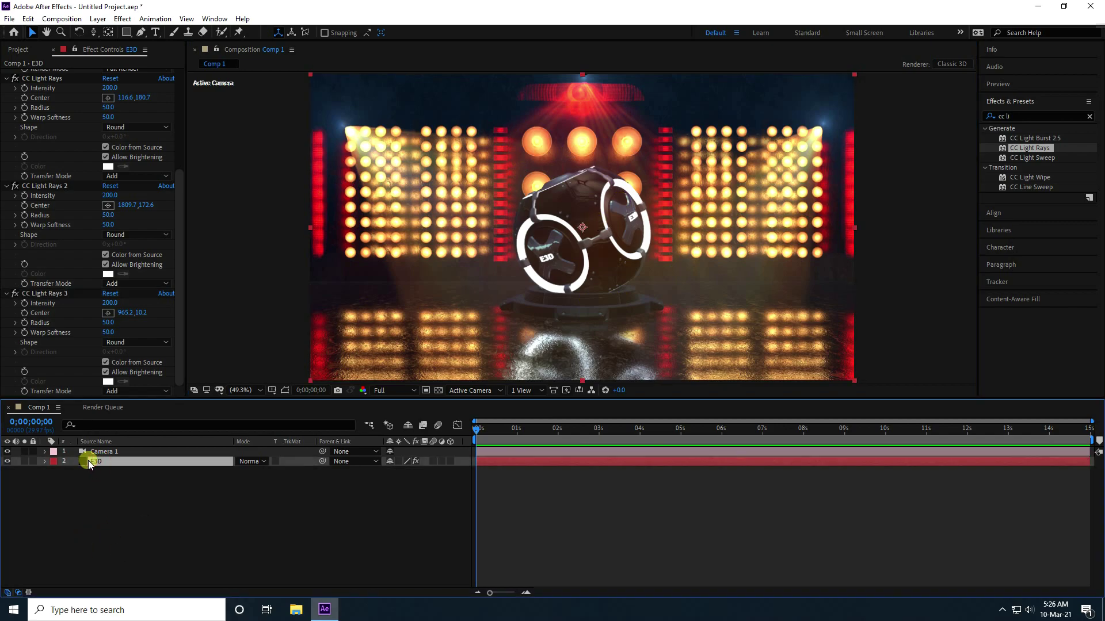
scroll(19, 118, up, 5)
click(7, 208)
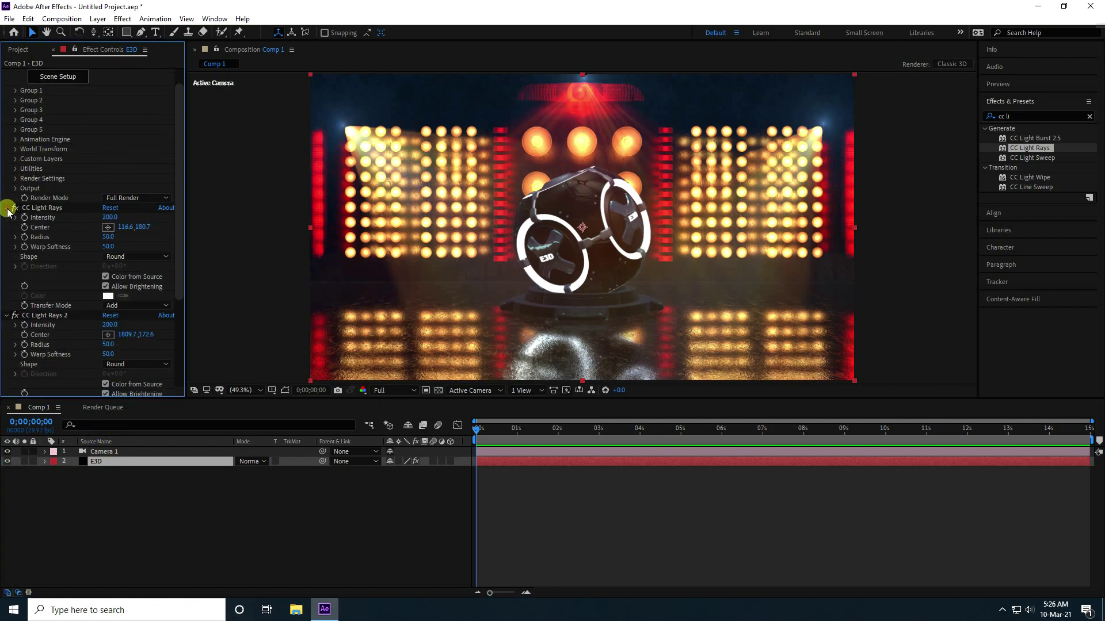
click(6, 218)
click(6, 249)
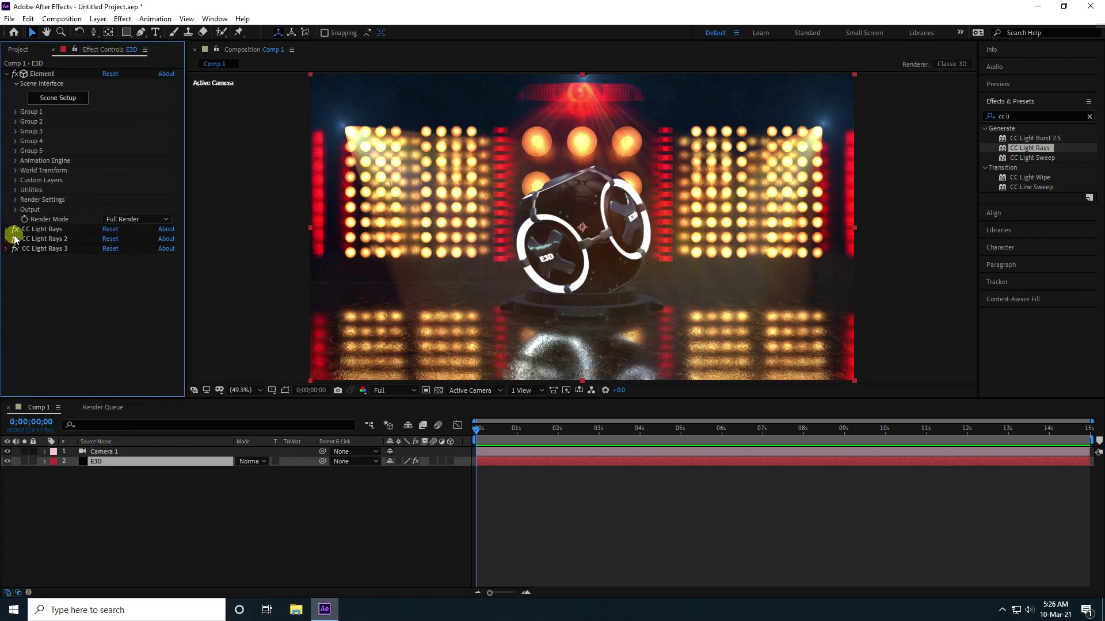
click(15, 201)
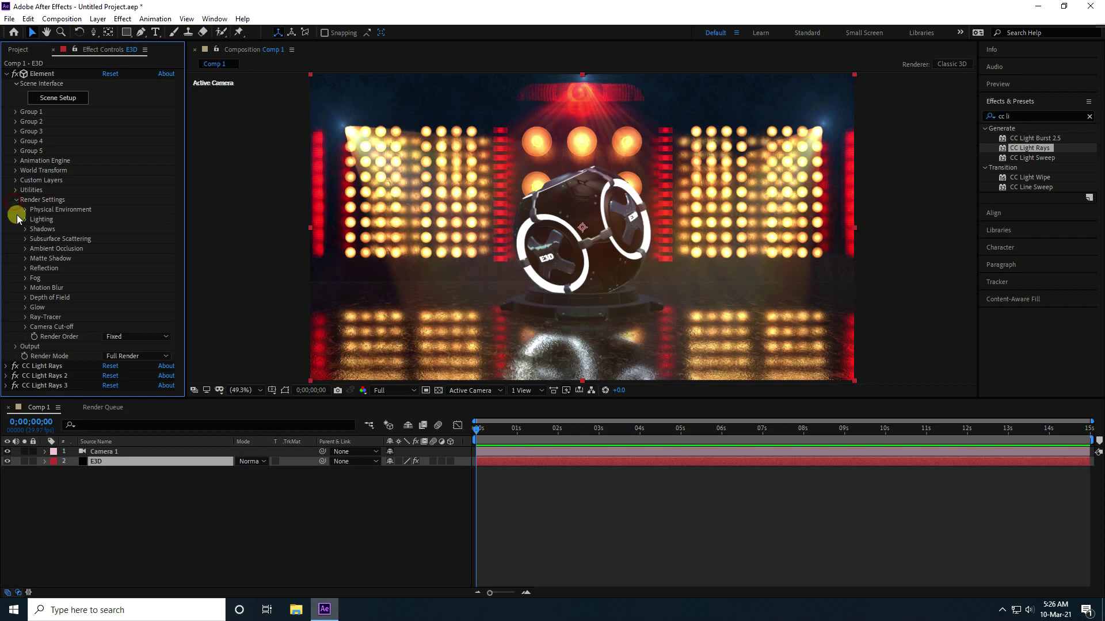
click(24, 220)
click(136, 248)
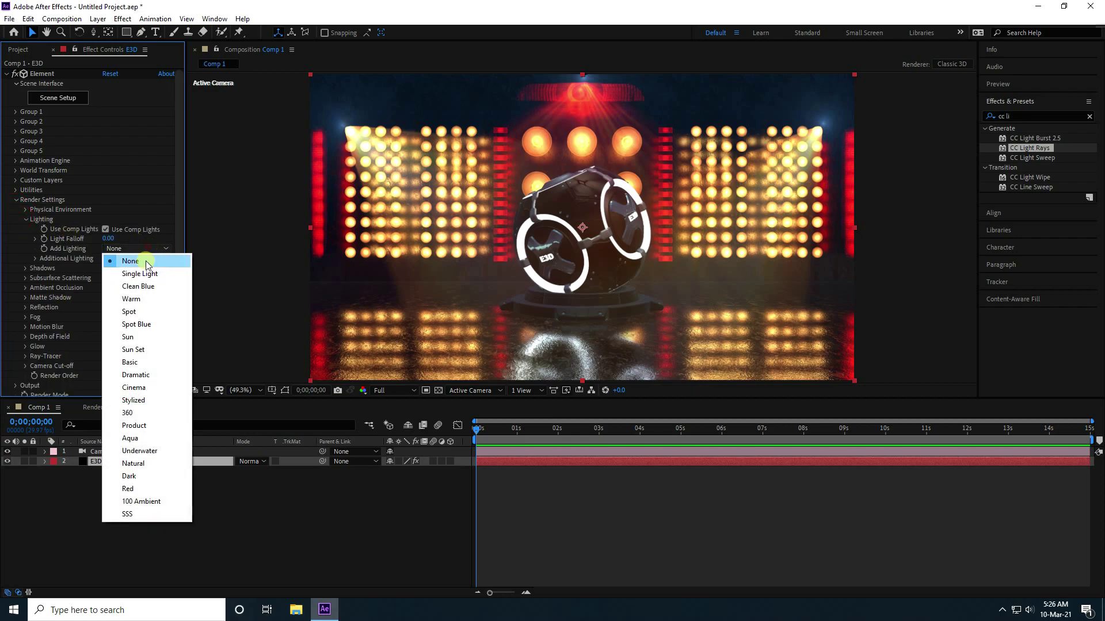
click(131, 440)
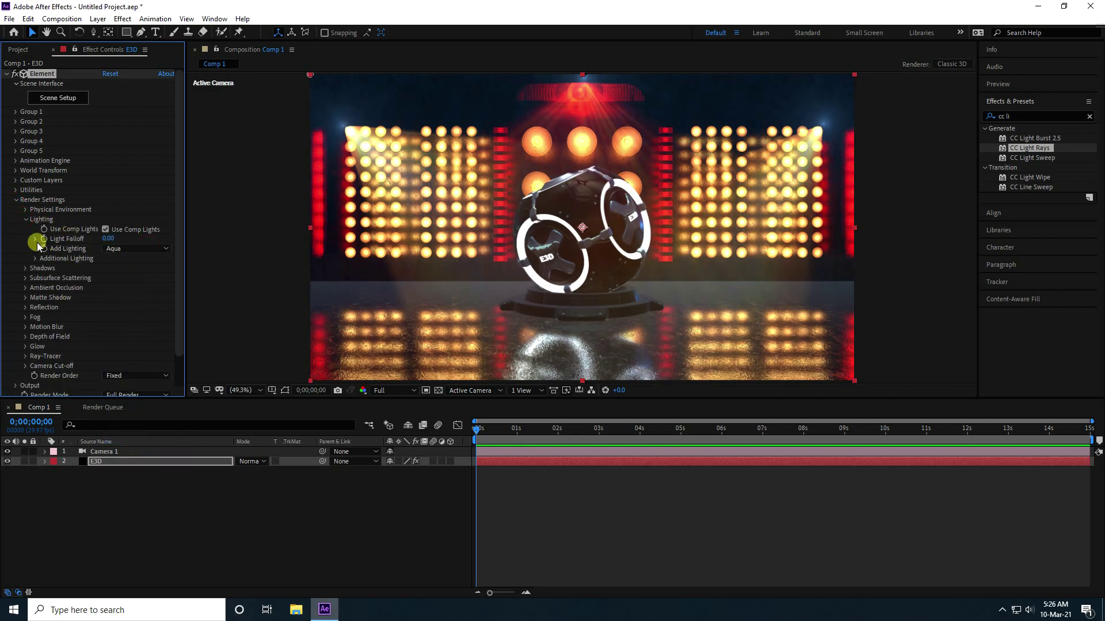
Enable shadows in Element's render settings
click(26, 219)
click(25, 229)
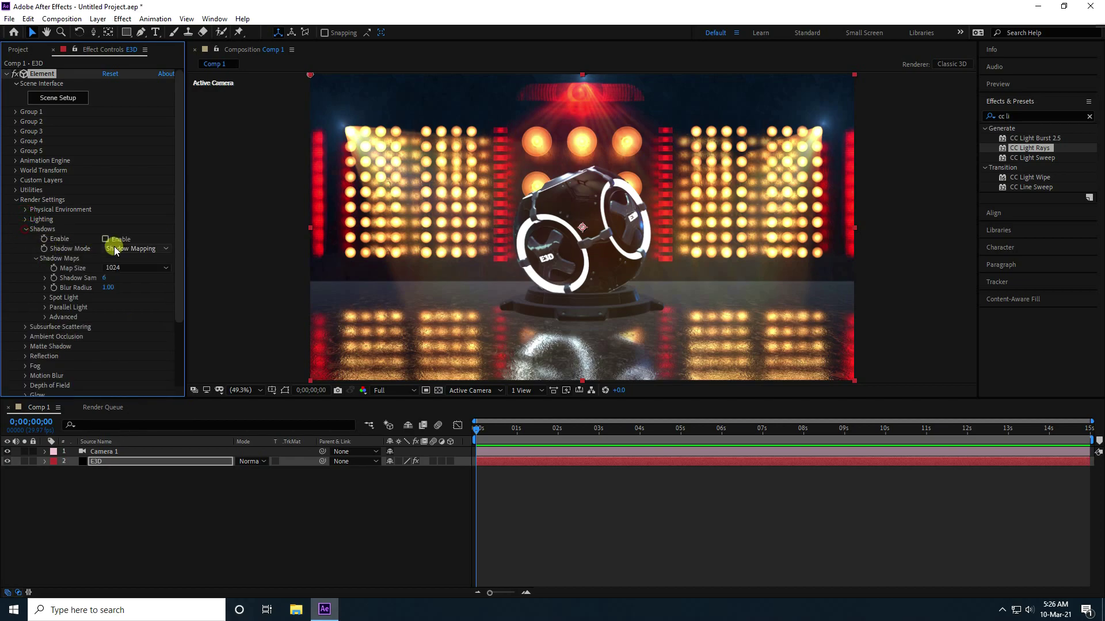
click(106, 239)
click(25, 230)
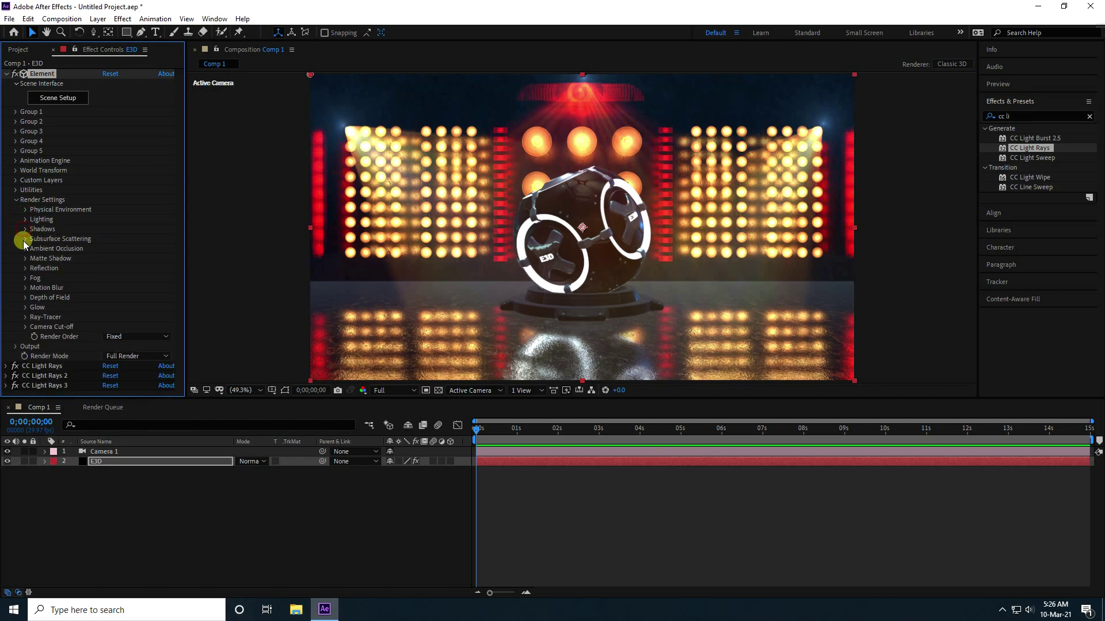
Enable Element's ambient occlusion in SSAO mode with High quality and intensity 10, and adjust the SSAO radius
click(25, 248)
click(141, 262)
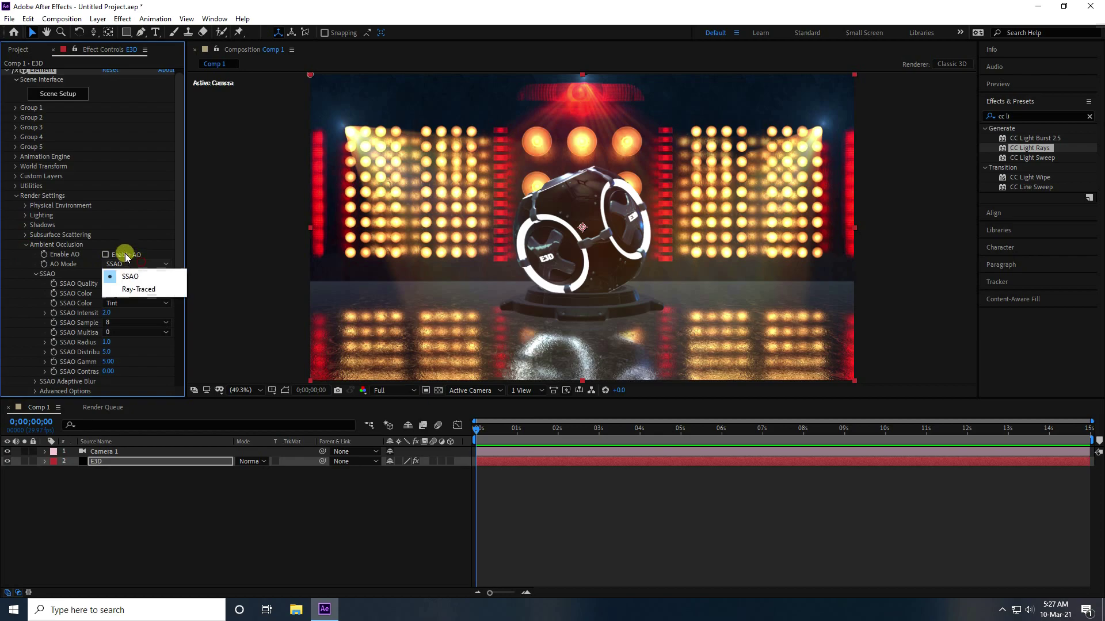
key(Escape)
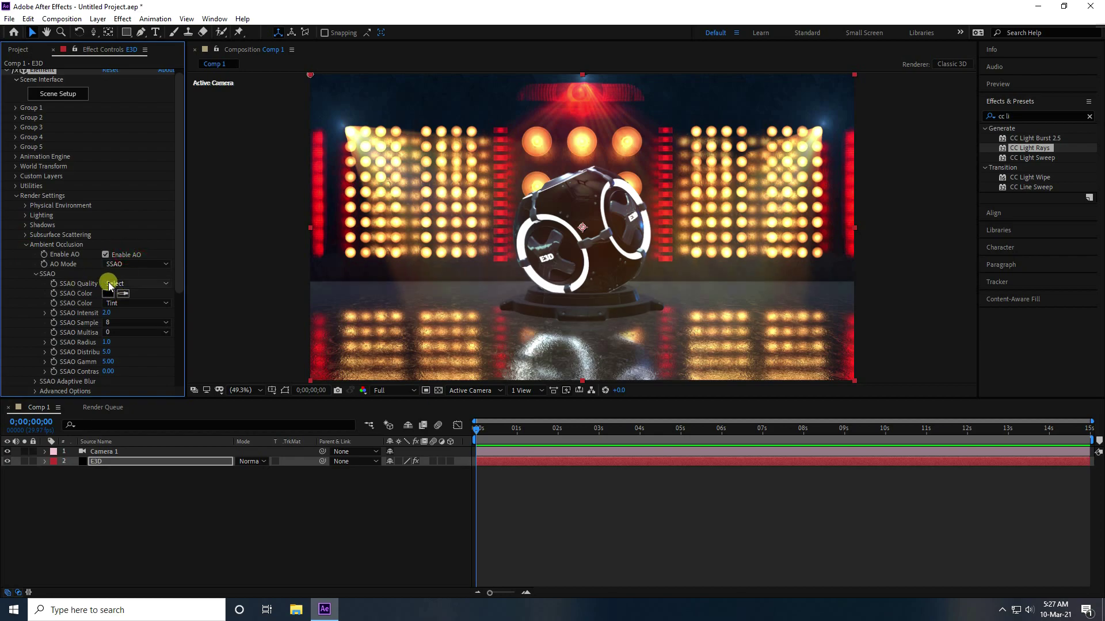
click(108, 282)
click(144, 329)
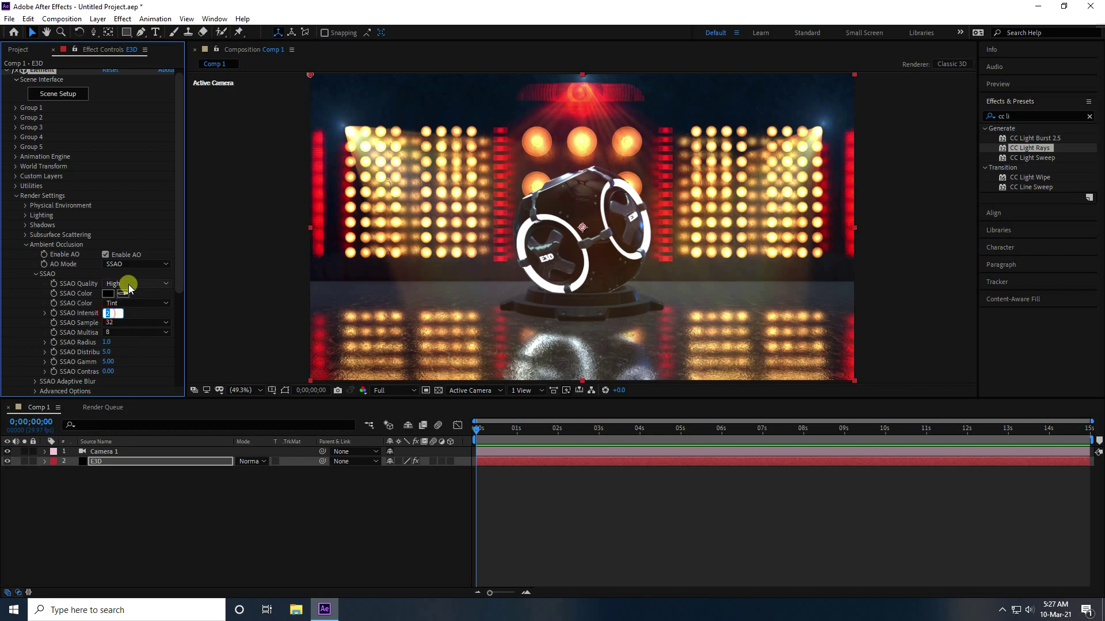
text(10)
key(Return)
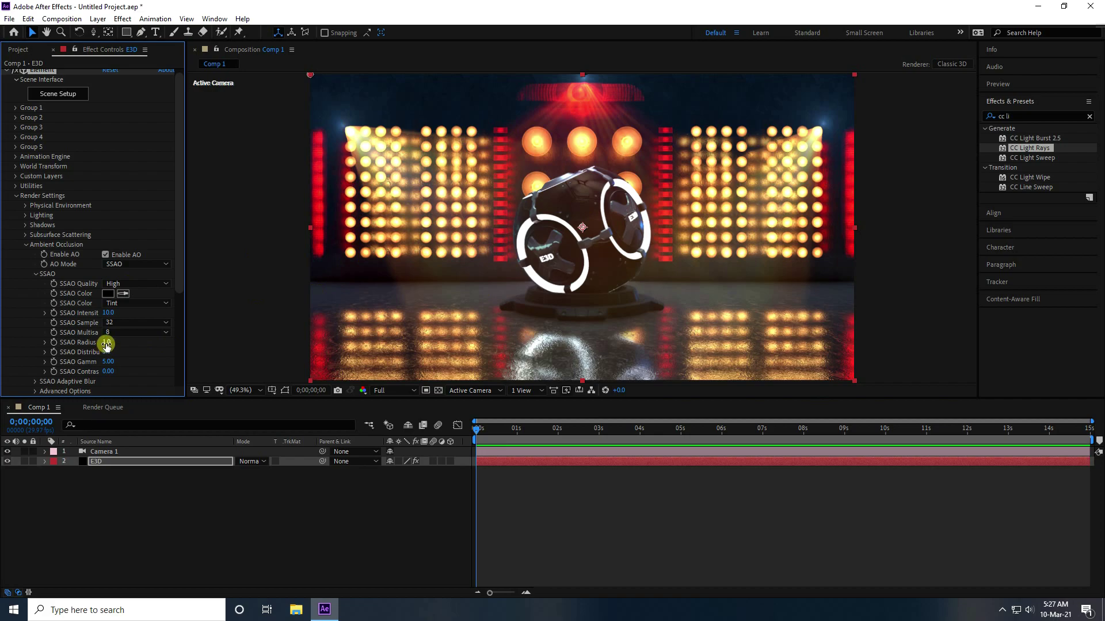
mouse_move(113, 342)
mouse_down()
mouse_move(123, 339)
mouse_move(107, 342)
mouse_up()
click(29, 245)
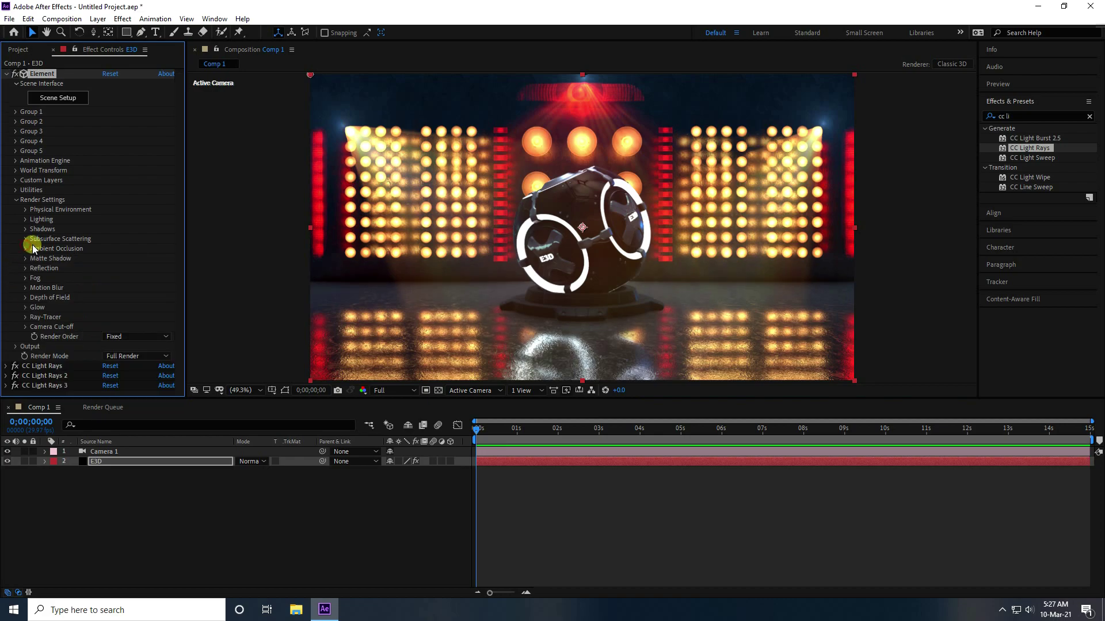
click(15, 199)
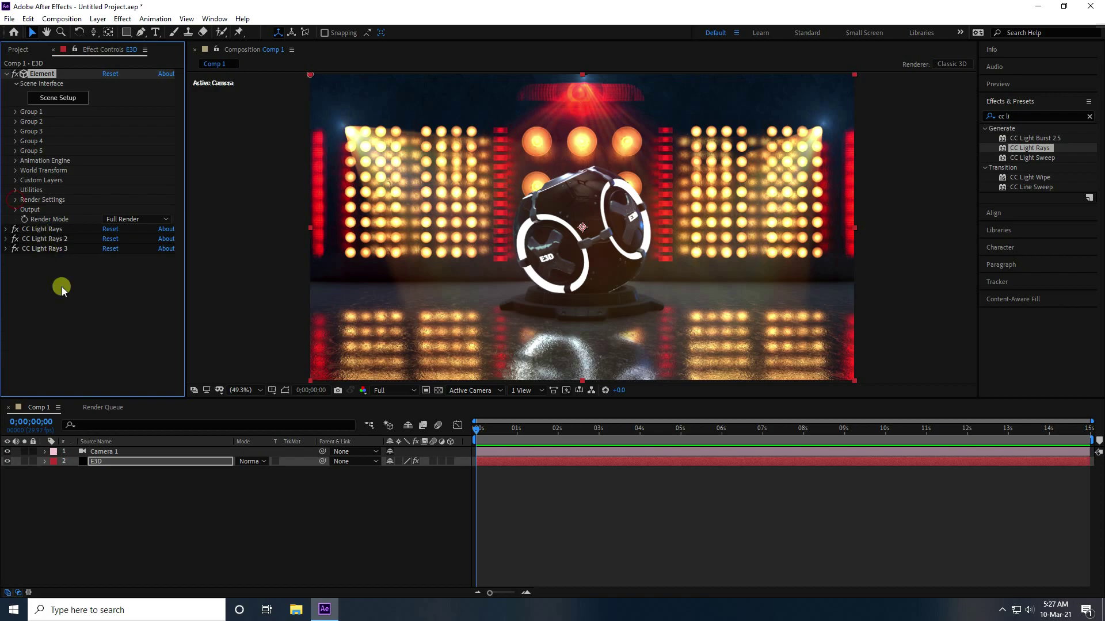
Add a new adjustment layer to Comp 1 above the camera and E3D layers
click(150, 527)
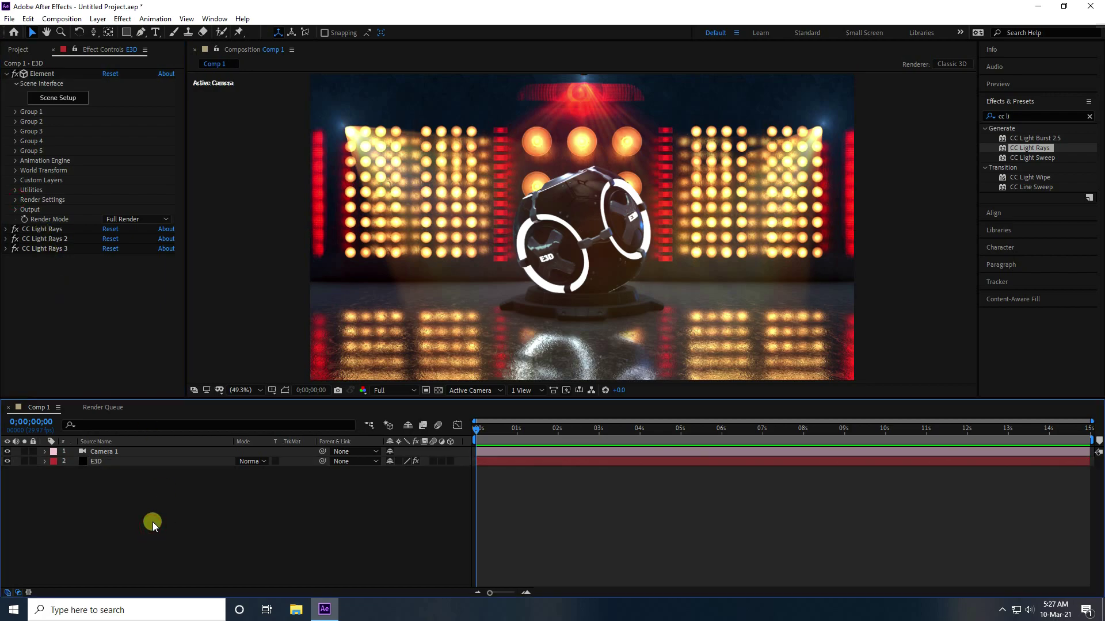
right_click(148, 530)
click(170, 403)
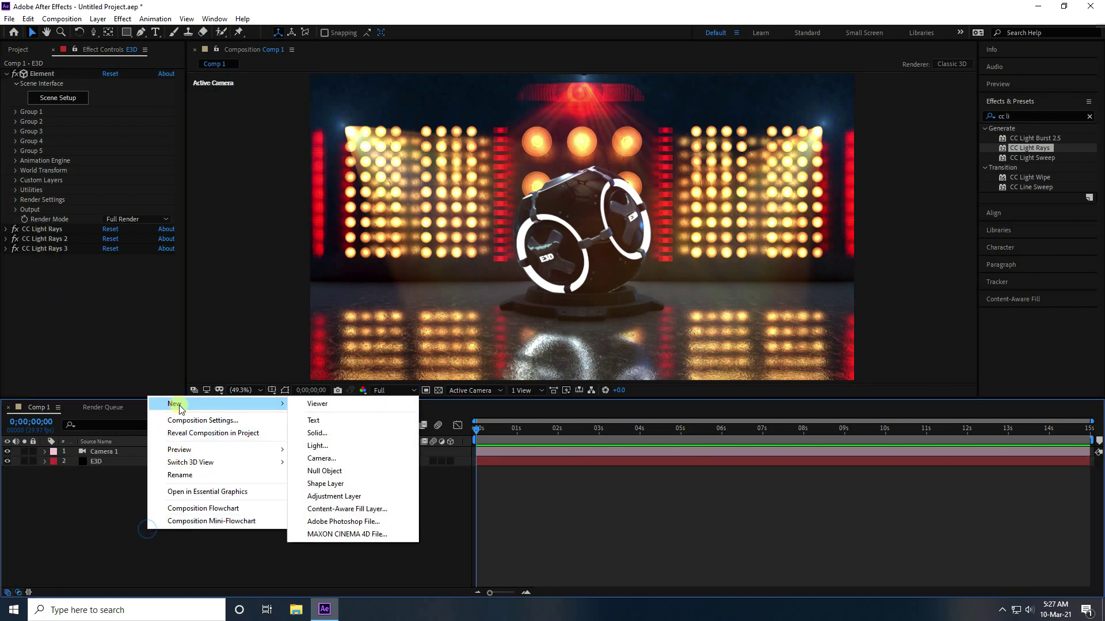
click(334, 496)
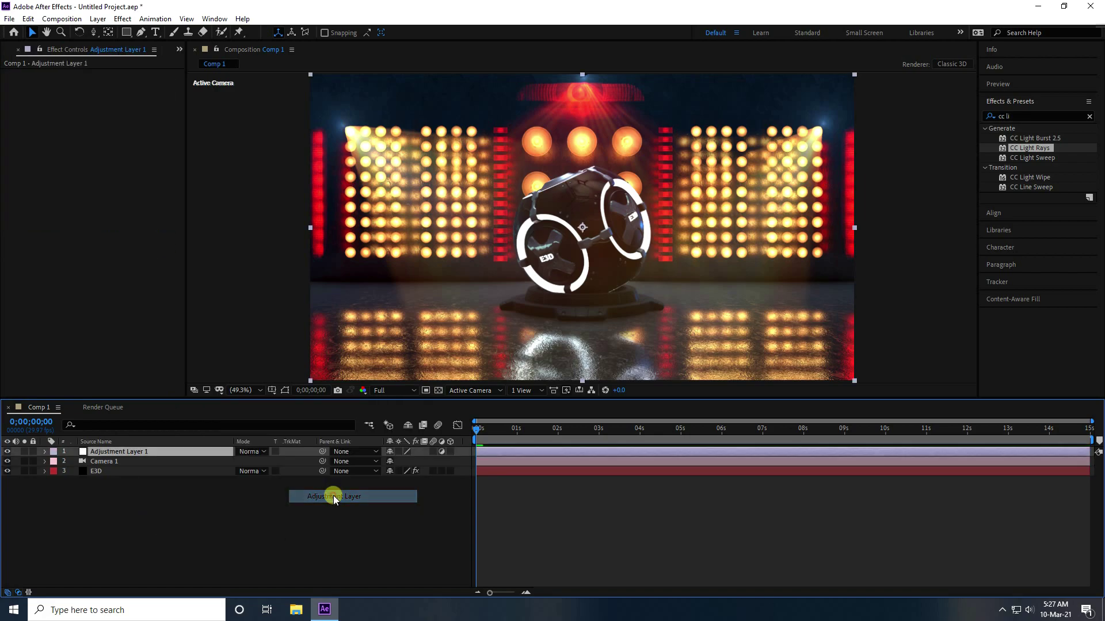
Search the effects for "glo" and apply Glow to the adjustment layer with threshold 100% and radius 100
click(1027, 116)
text(glo)
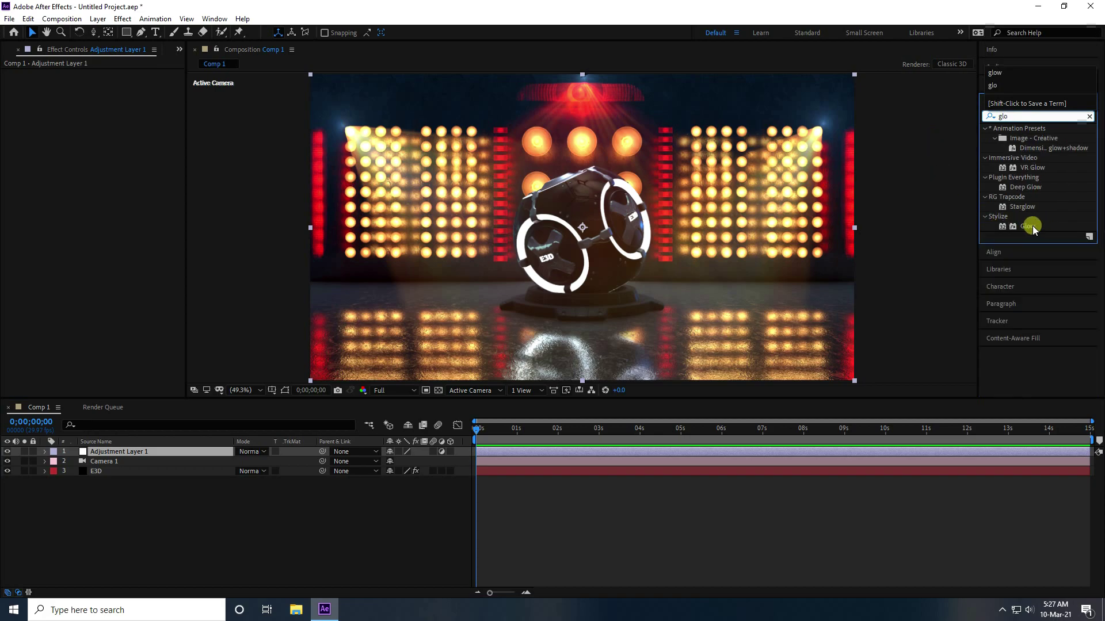
drag(1027, 226, 148, 449)
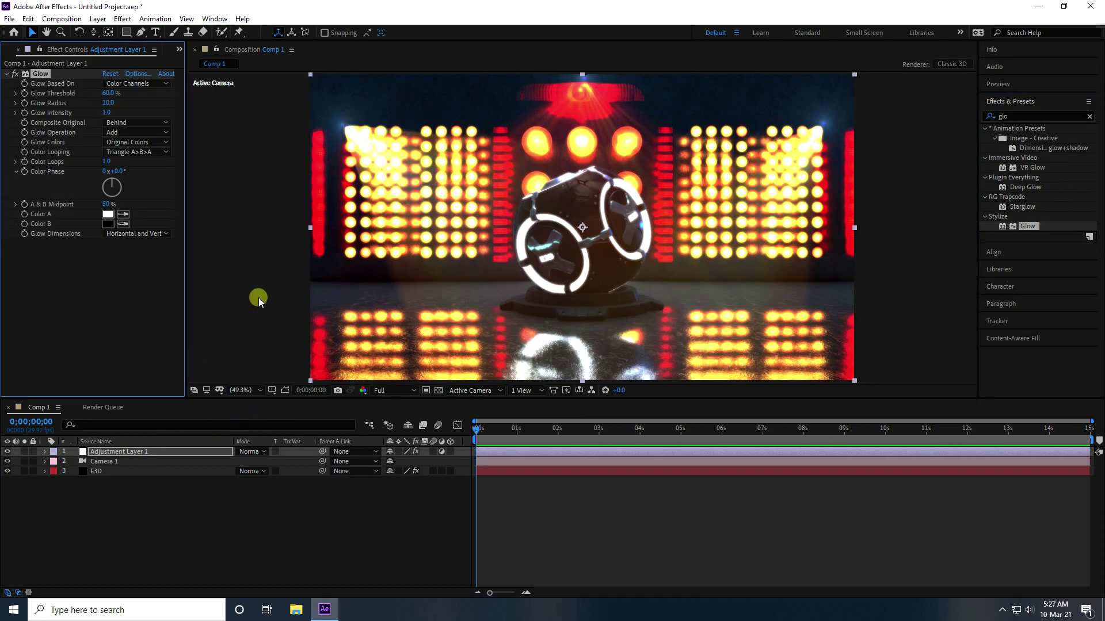
click(109, 93)
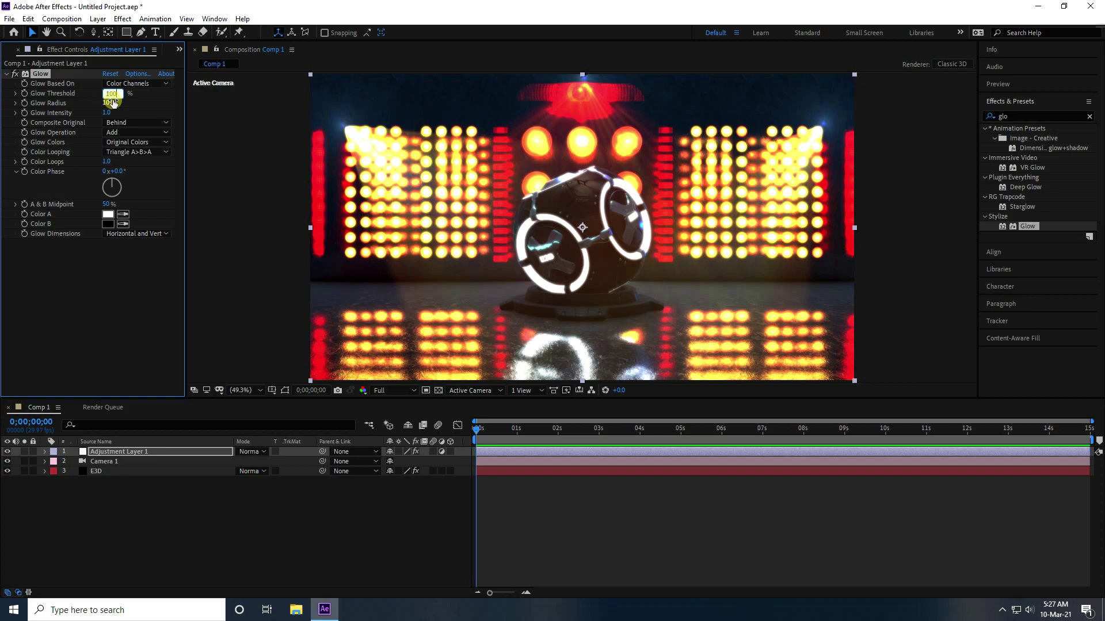
click(113, 102)
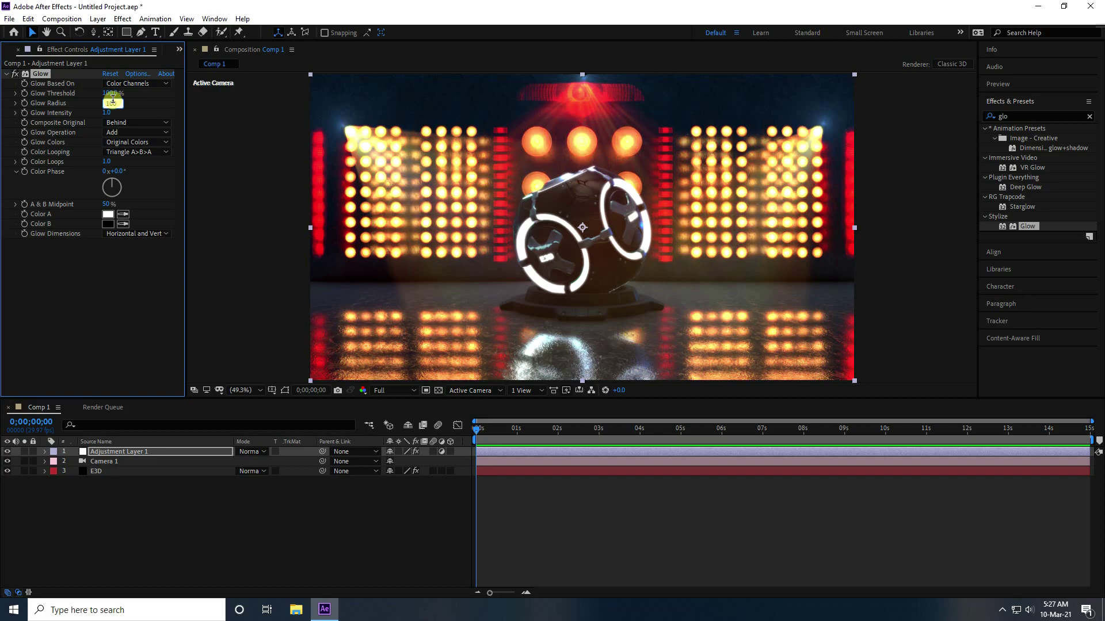
text(100)
key(Return)
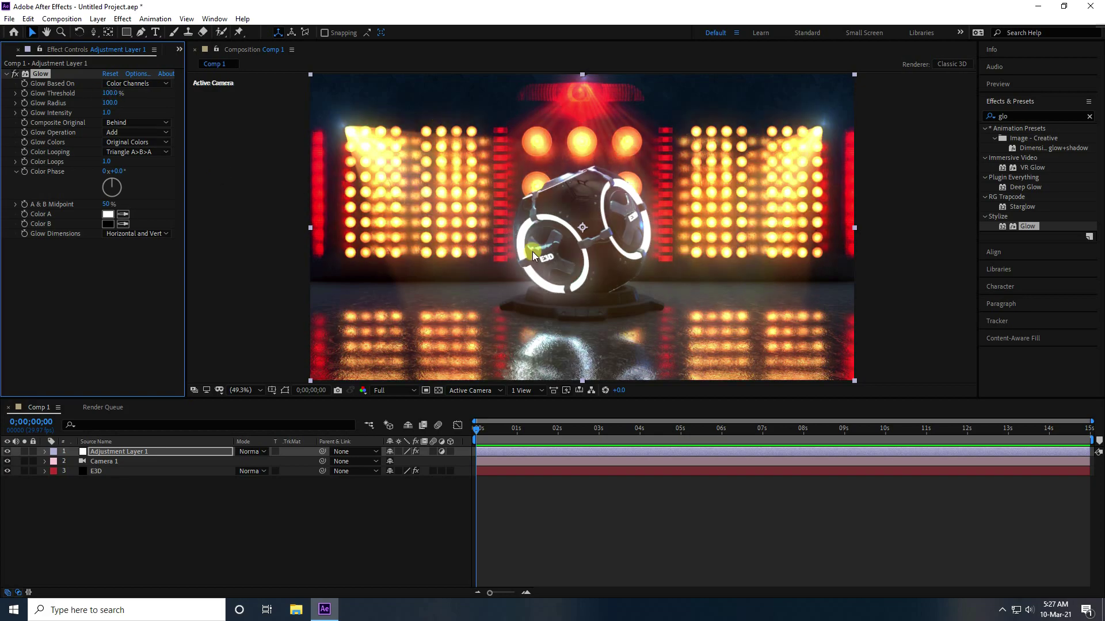
Search the effects for "cur", apply Curves to the adjustment layer and shape the RGB curve into a slight S
click(1025, 115)
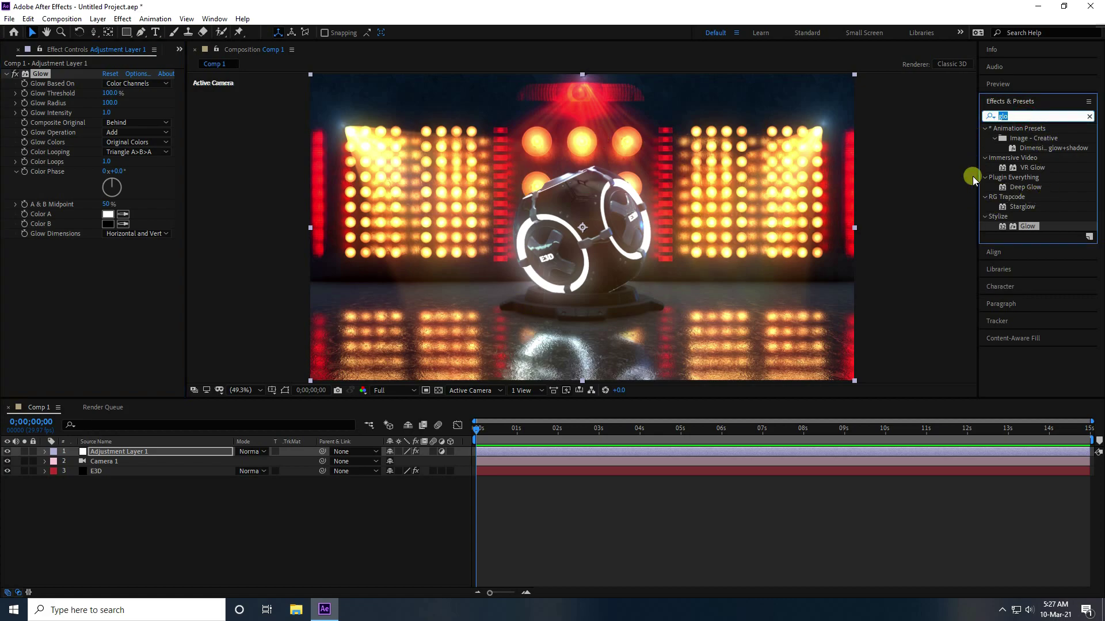
text(cur)
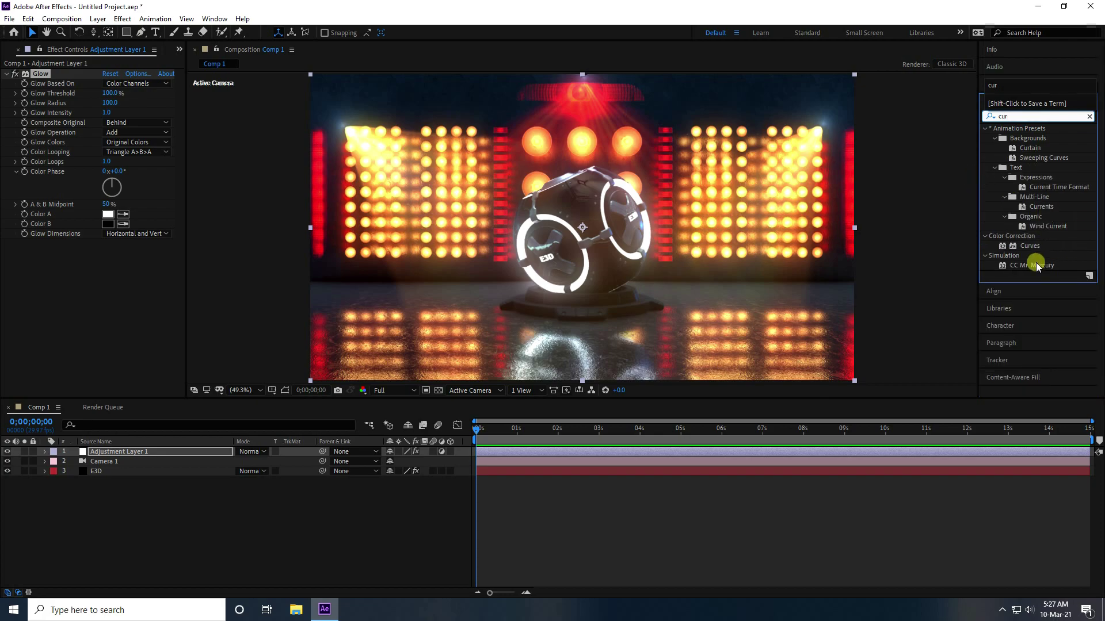
drag(1030, 246, 133, 324)
click(132, 251)
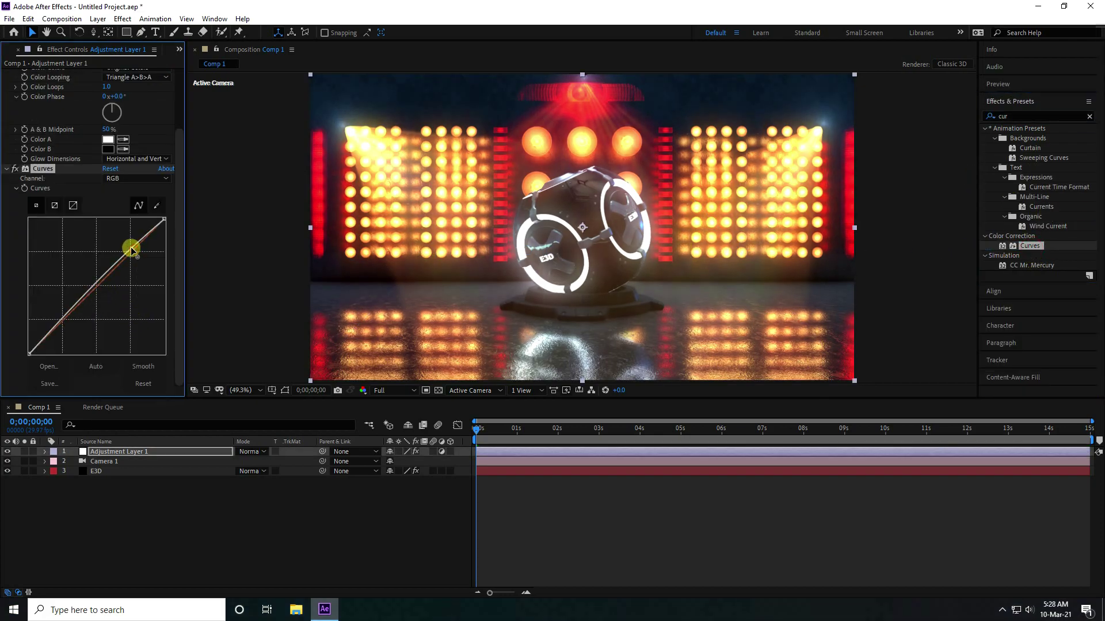
drag(62, 315, 69, 318)
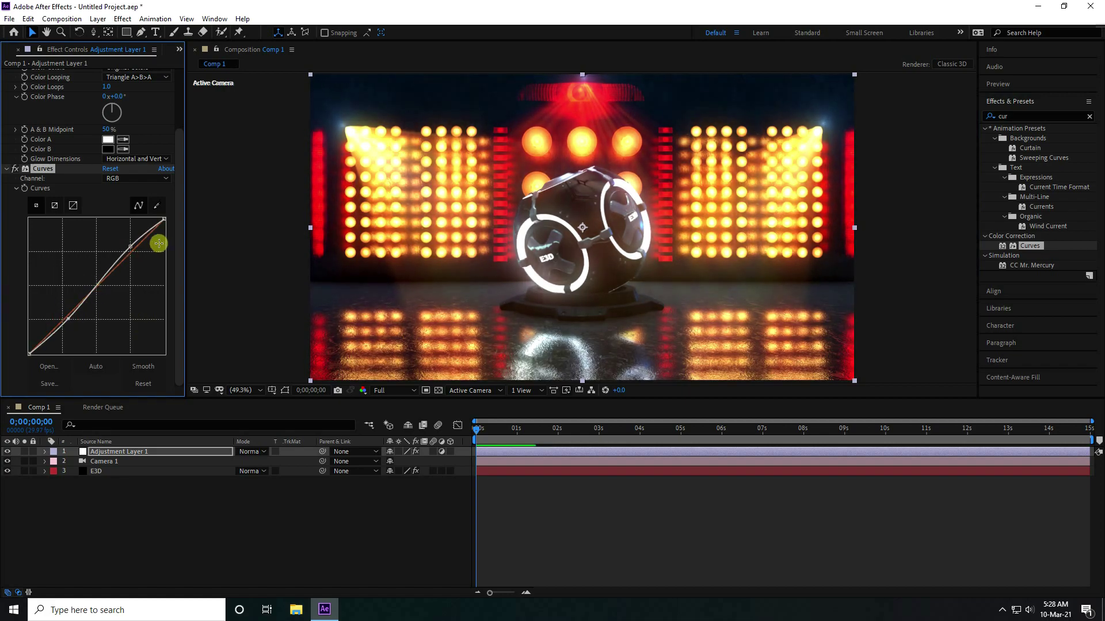
drag(131, 247, 131, 248)
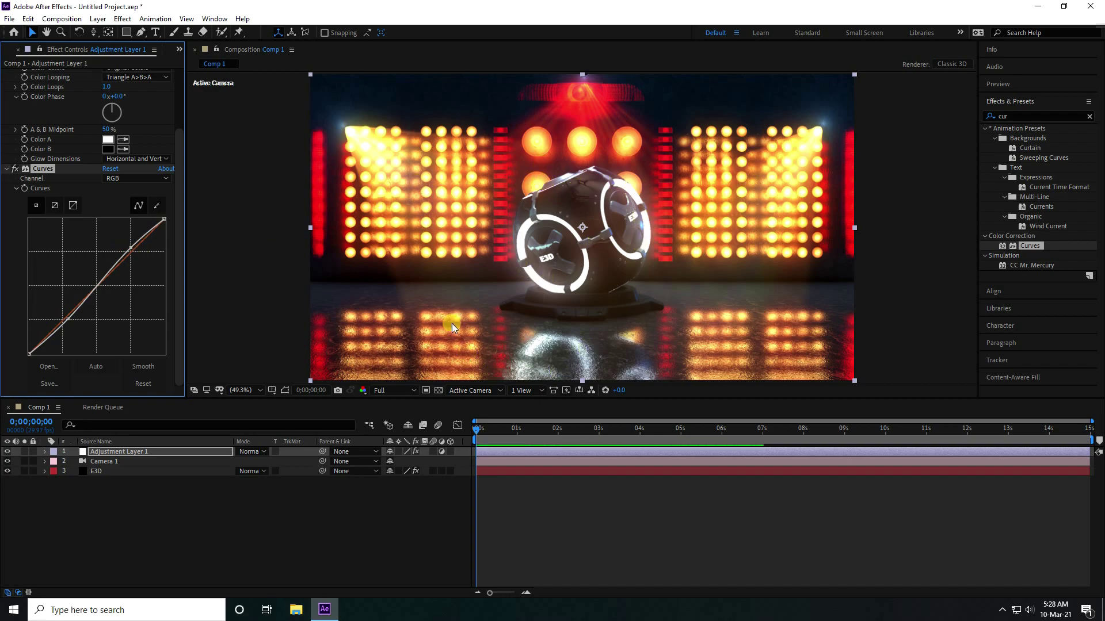
Set the composition preview resolution to Quarter
click(116, 544)
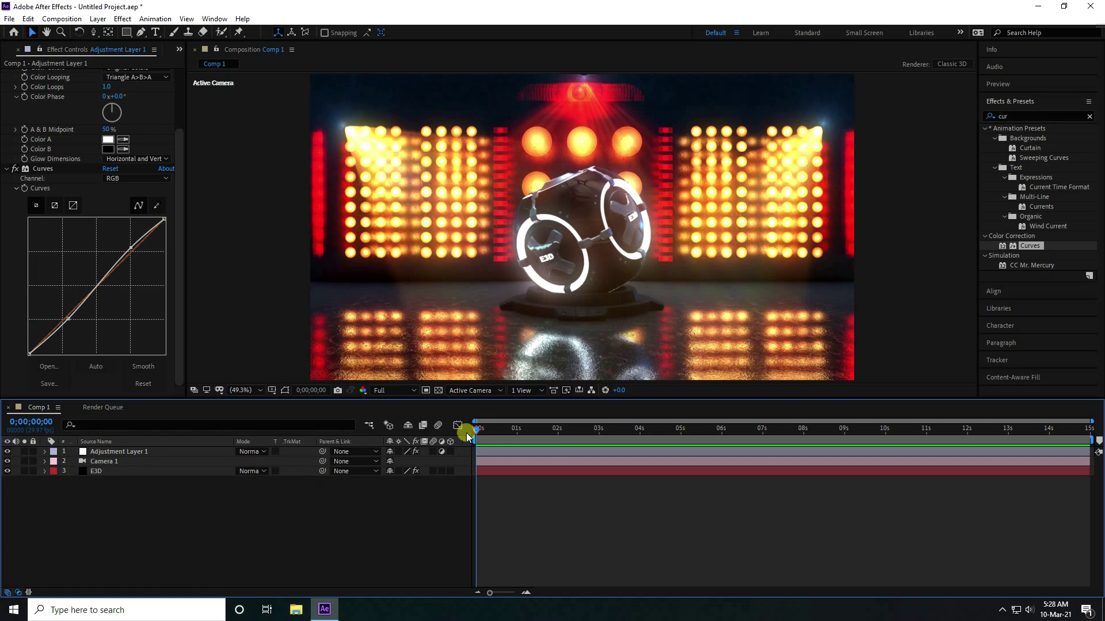
click(389, 389)
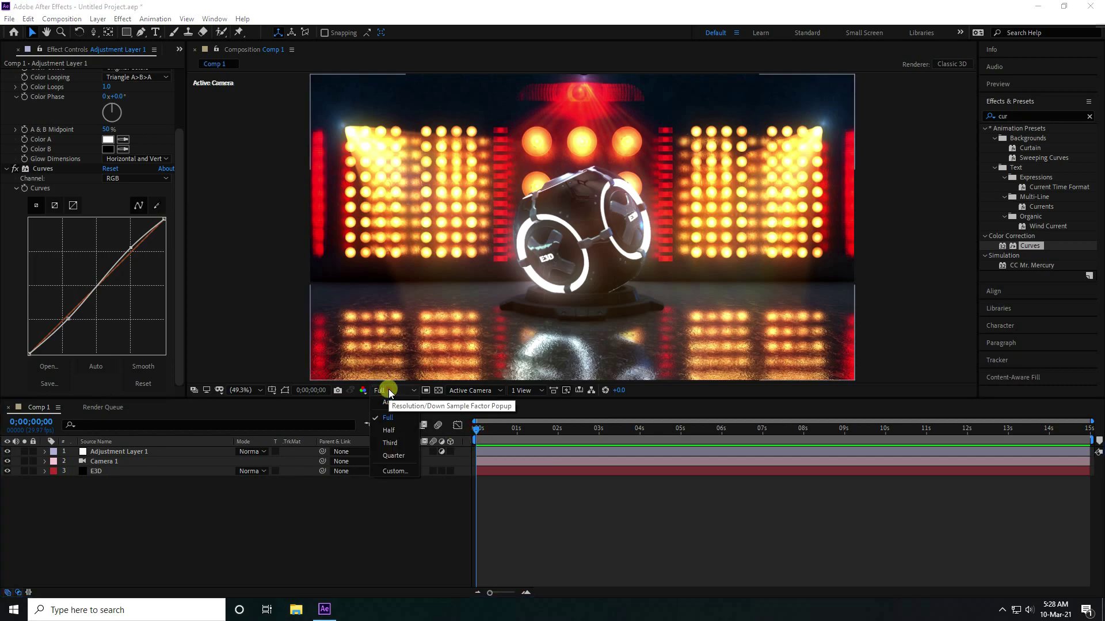
click(395, 458)
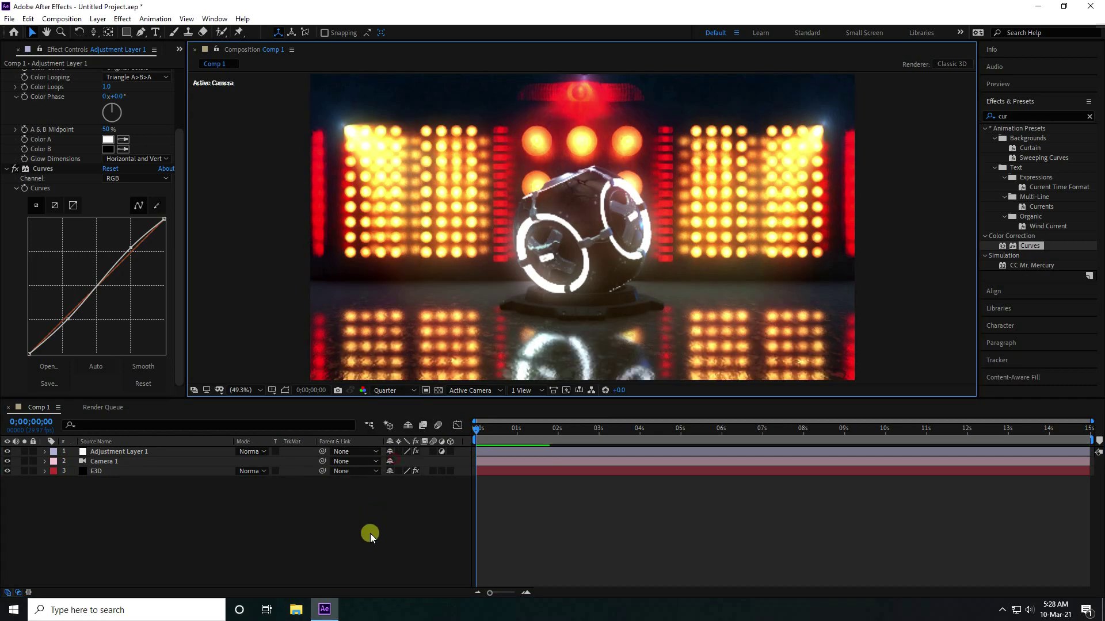
Set starting keyframes for Camera 1's Position and Z Rotation at 0;00;00;00
click(114, 461)
click(45, 461)
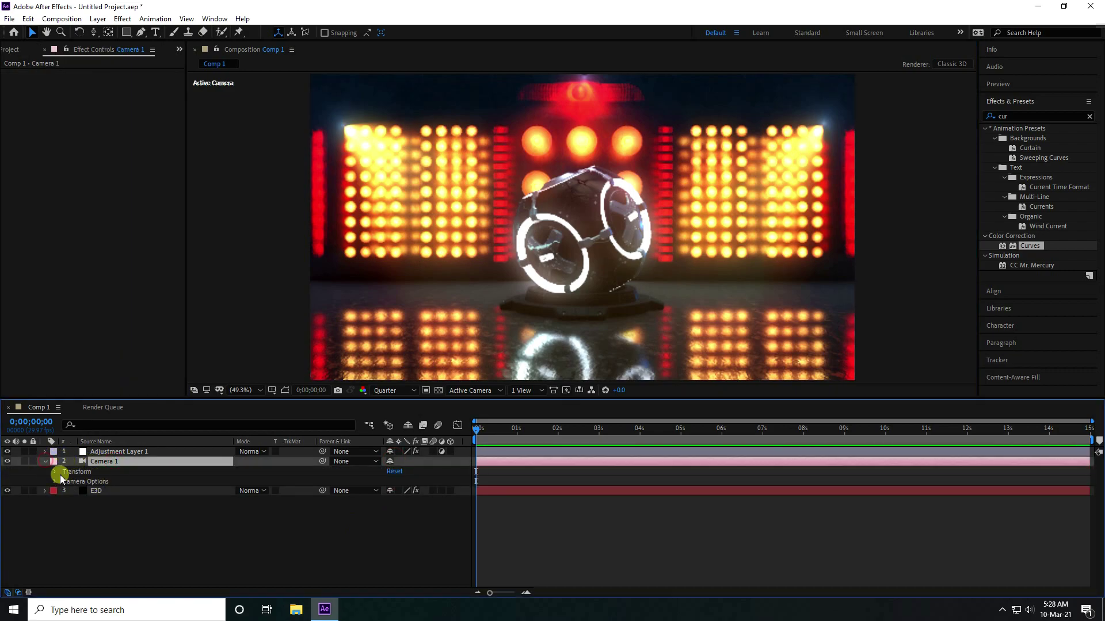
click(55, 472)
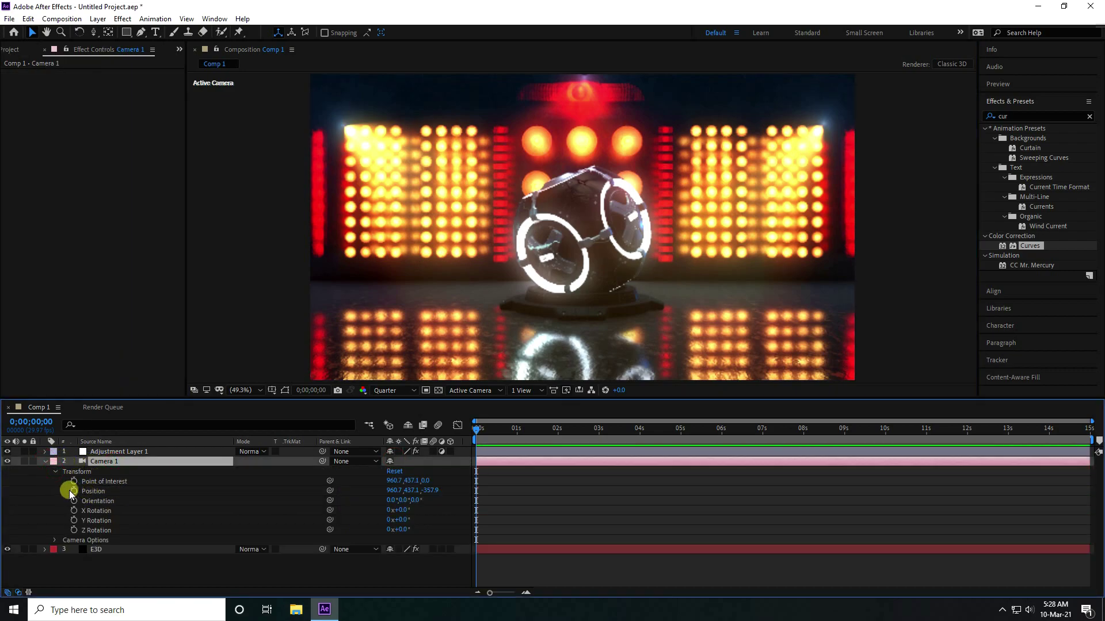
click(74, 491)
click(74, 520)
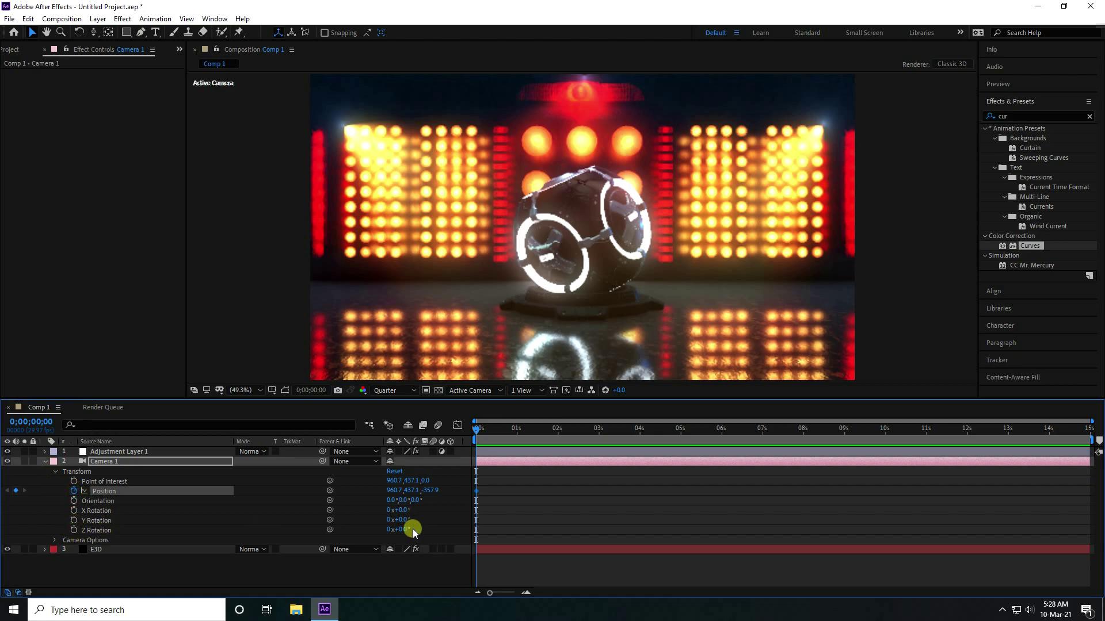
drag(401, 533, 412, 525)
key(ctrl+z)
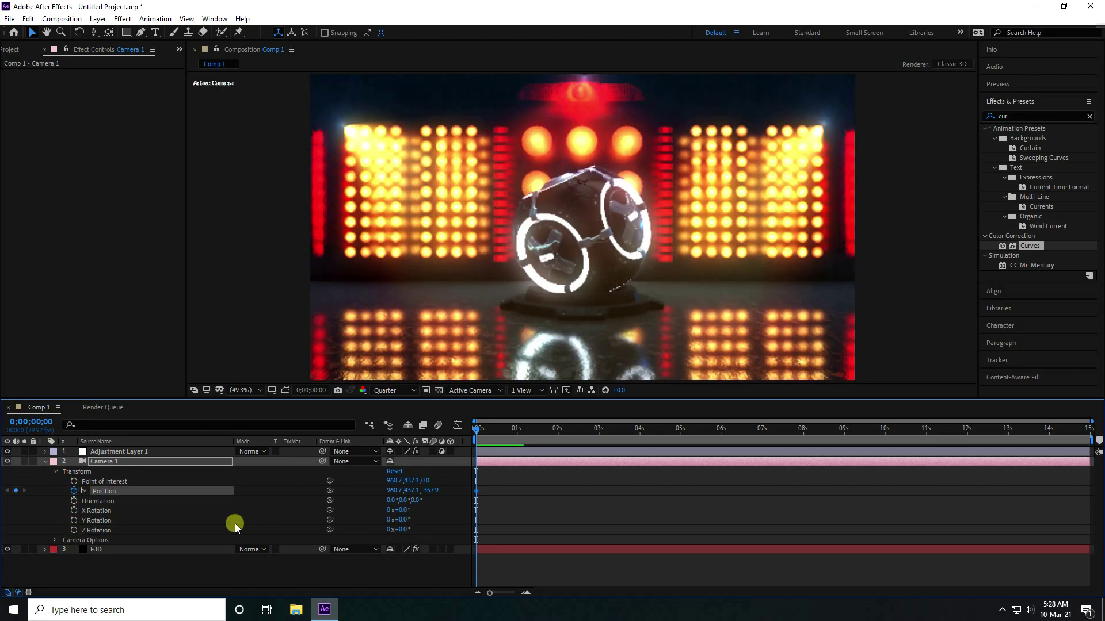
click(74, 530)
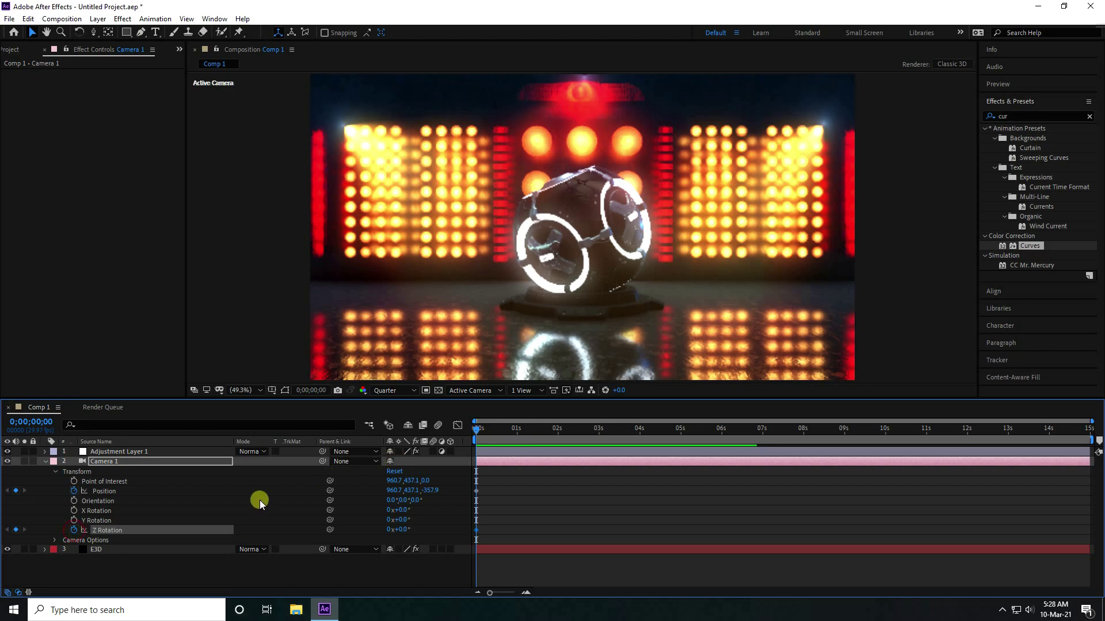
At 0;00;14;29, move Camera 1 toward the trophy to a Z position of about -81.9 and set its Z Rotation to 15°
drag(493, 432, 1055, 465)
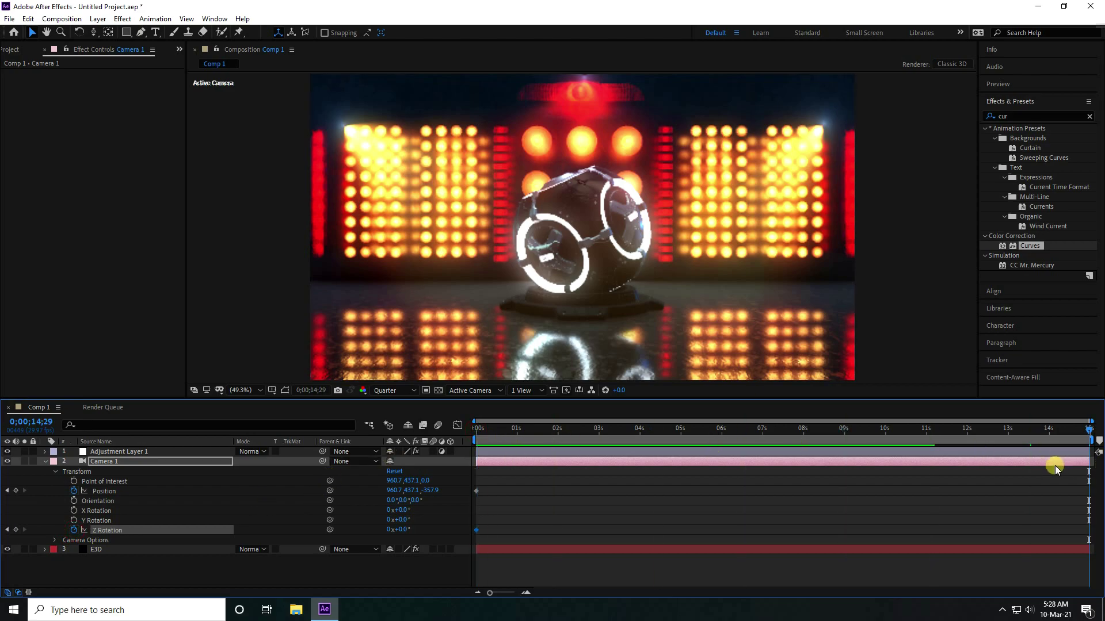
key(c)
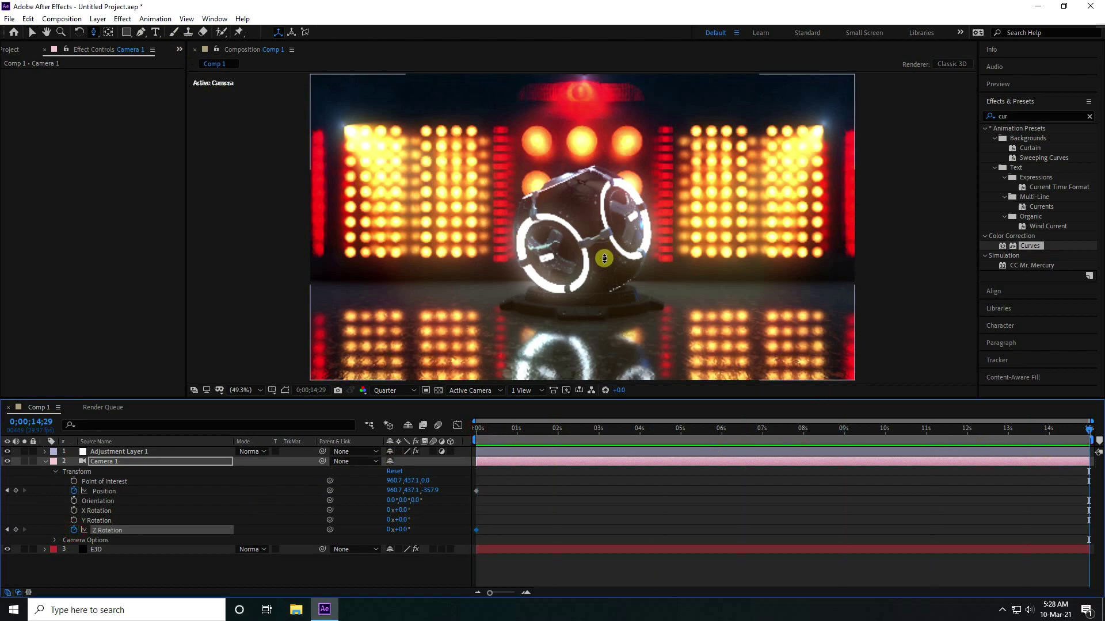
drag(605, 246, 669, 162)
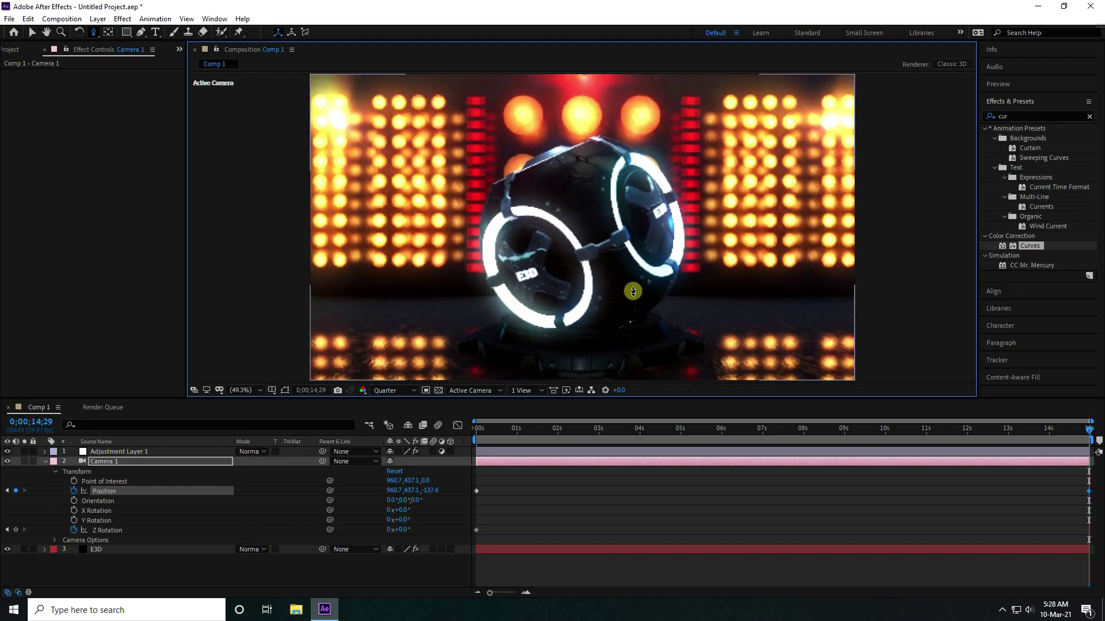
drag(624, 278, 667, 213)
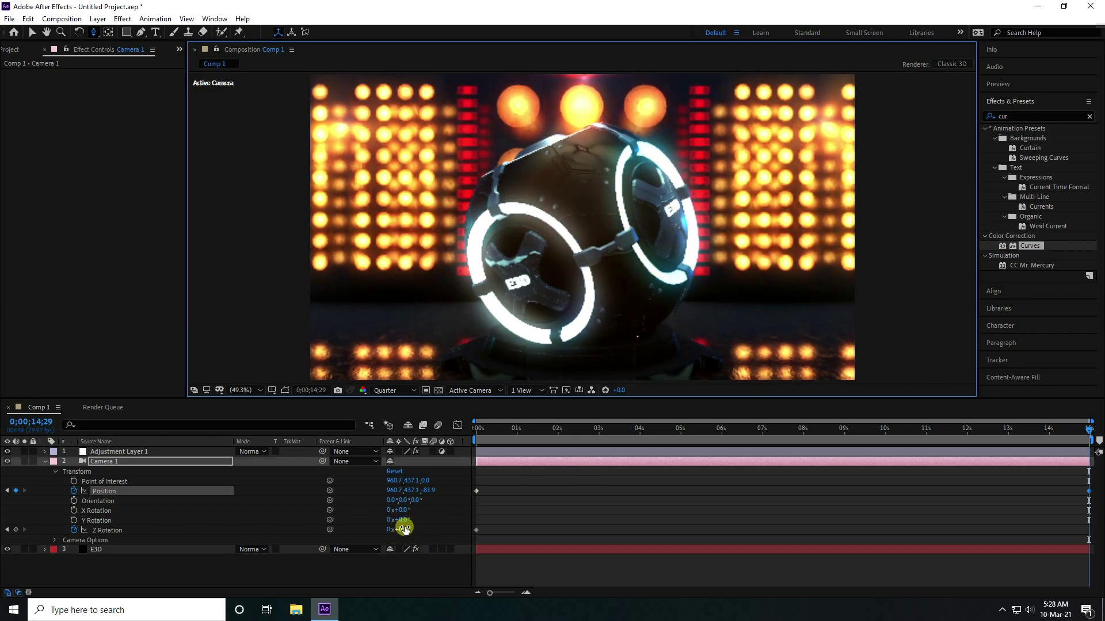
mouse_move(405, 529)
mouse_down()
mouse_move(415, 533)
mouse_move(398, 530)
mouse_move(414, 534)
mouse_move(408, 525)
mouse_up()
Play the camera animation from the start of the composition to check the push-in and rotation
drag(493, 422, 461, 433)
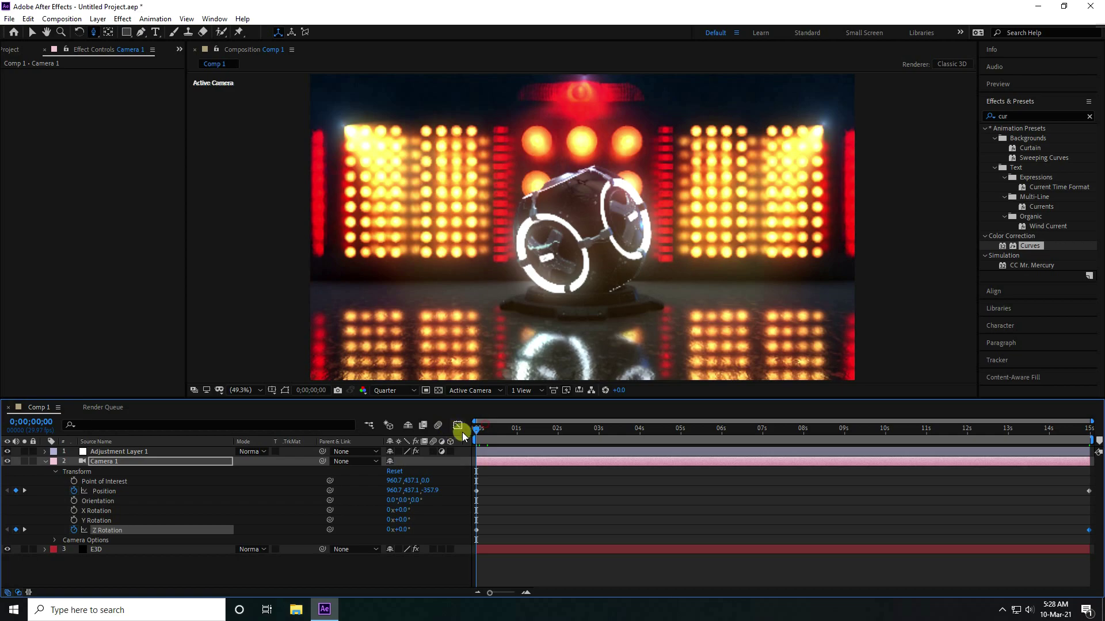
key(space)
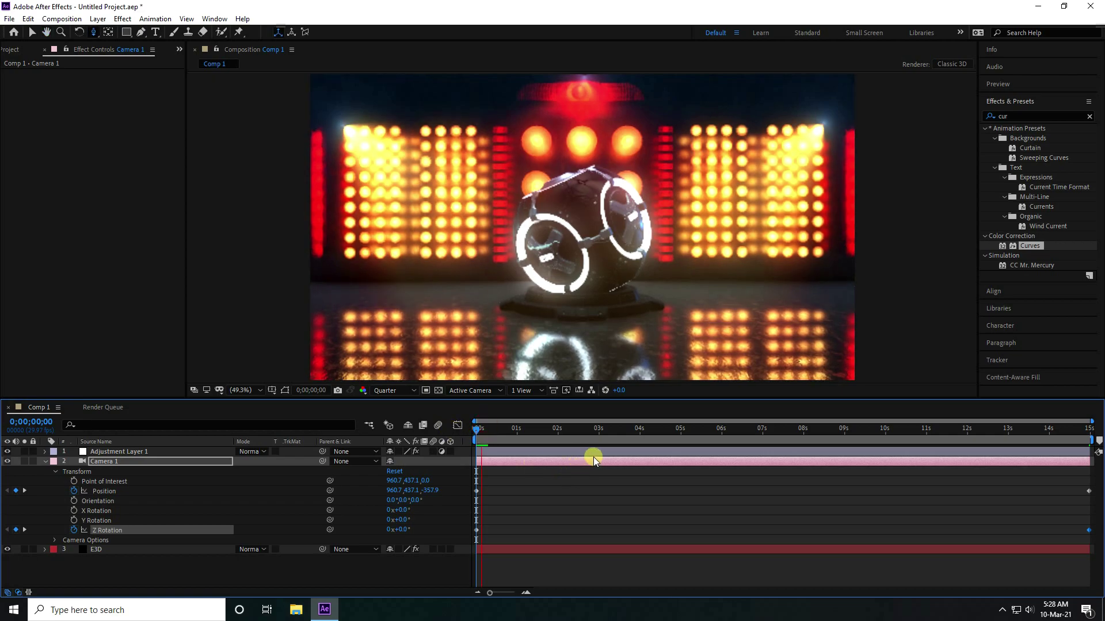
key(space)
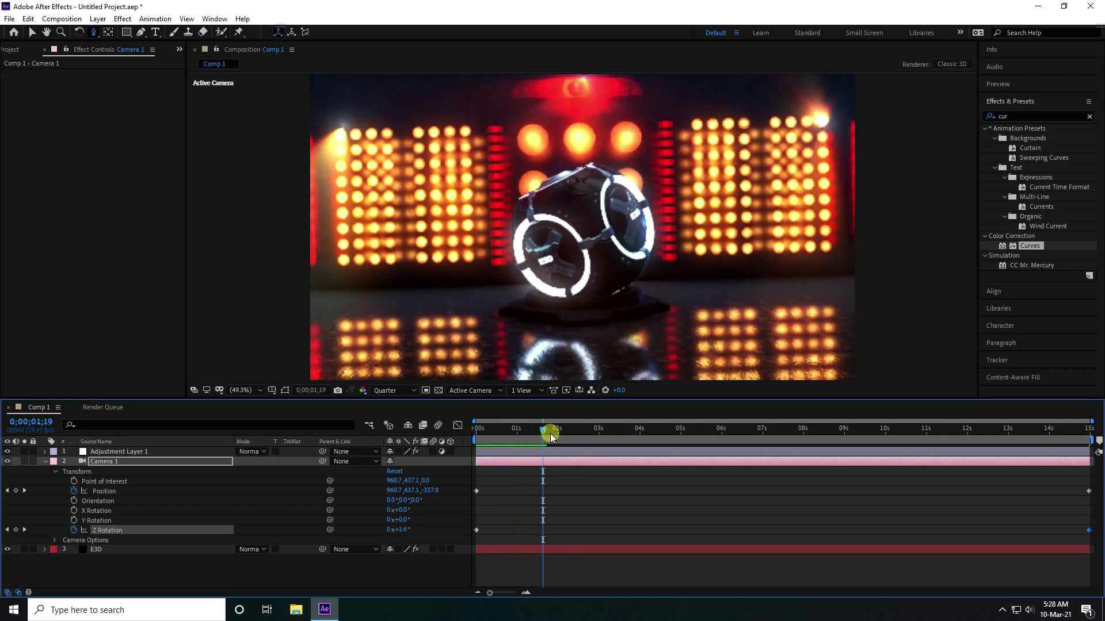
key(space)
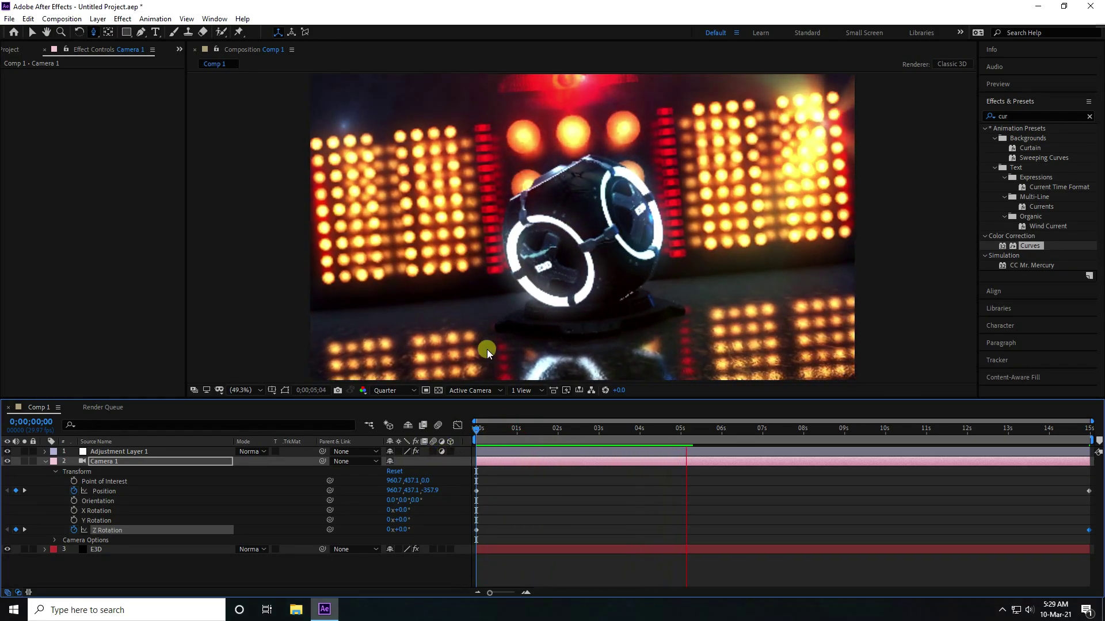
click(722, 429)
Return to the first frame and set the composition preview resolution to Full
key(Home)
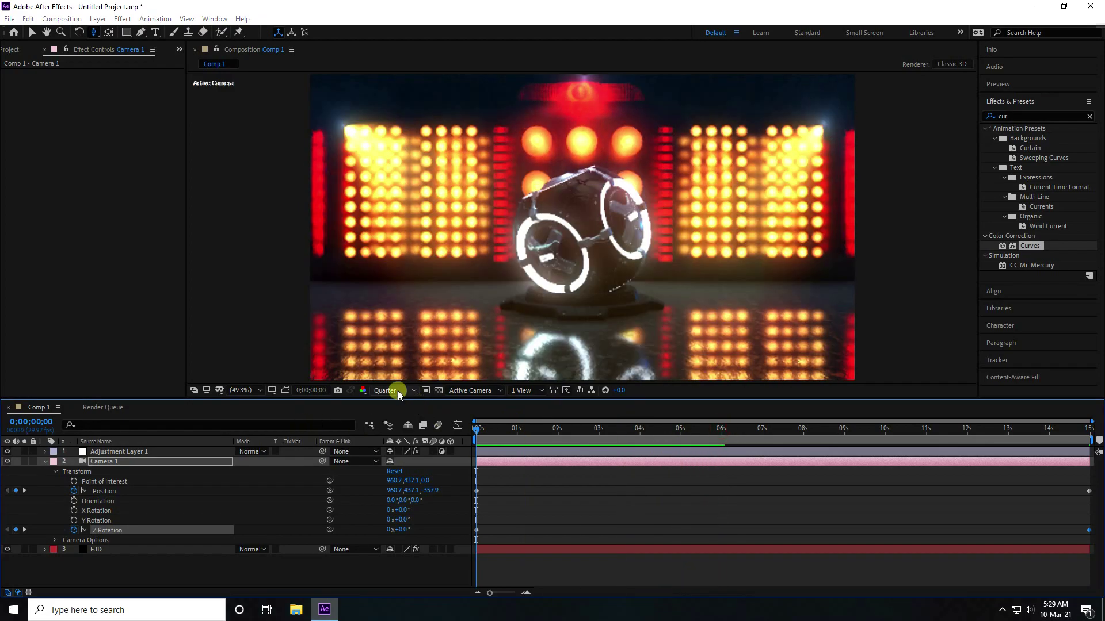
click(397, 390)
click(394, 416)
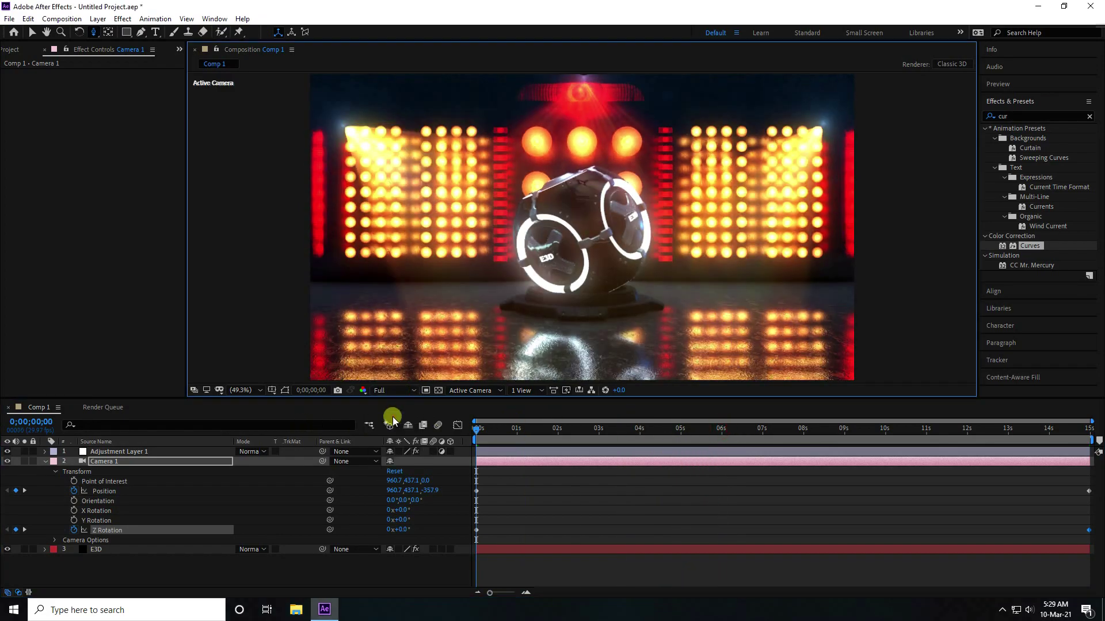
Turn on Depth of Field in Camera 1's options and set the Aperture to 50 pixels
click(55, 472)
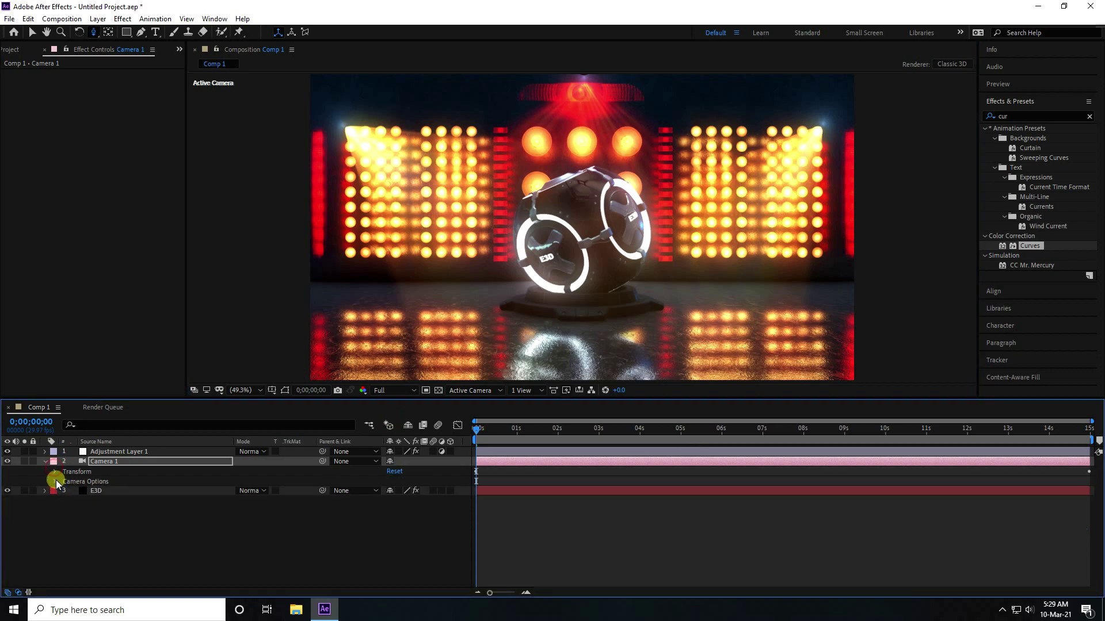
click(55, 481)
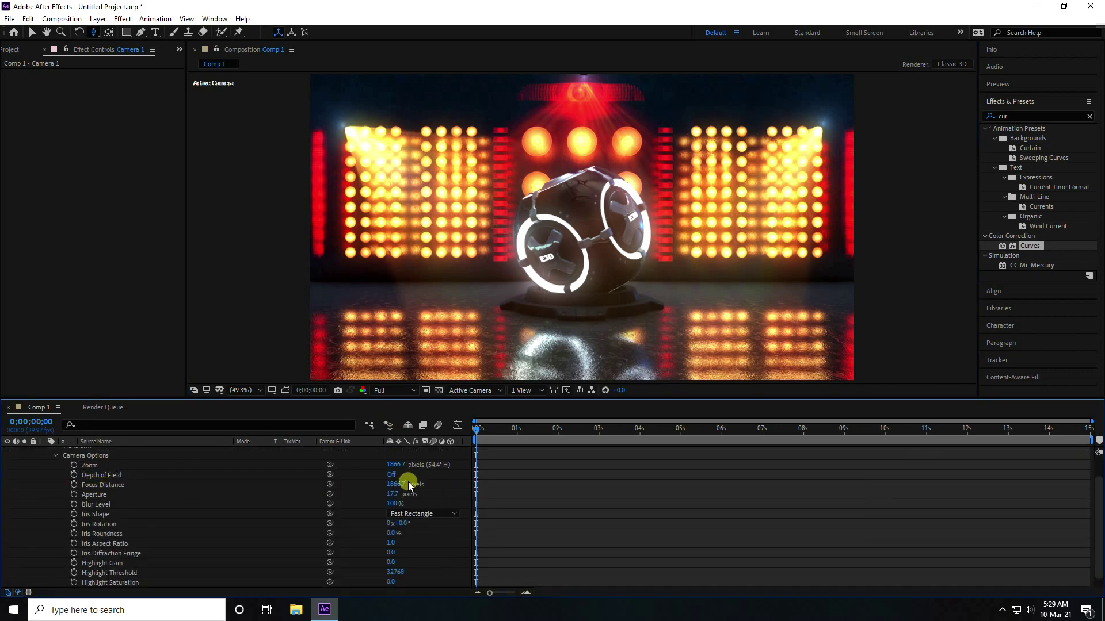
click(392, 475)
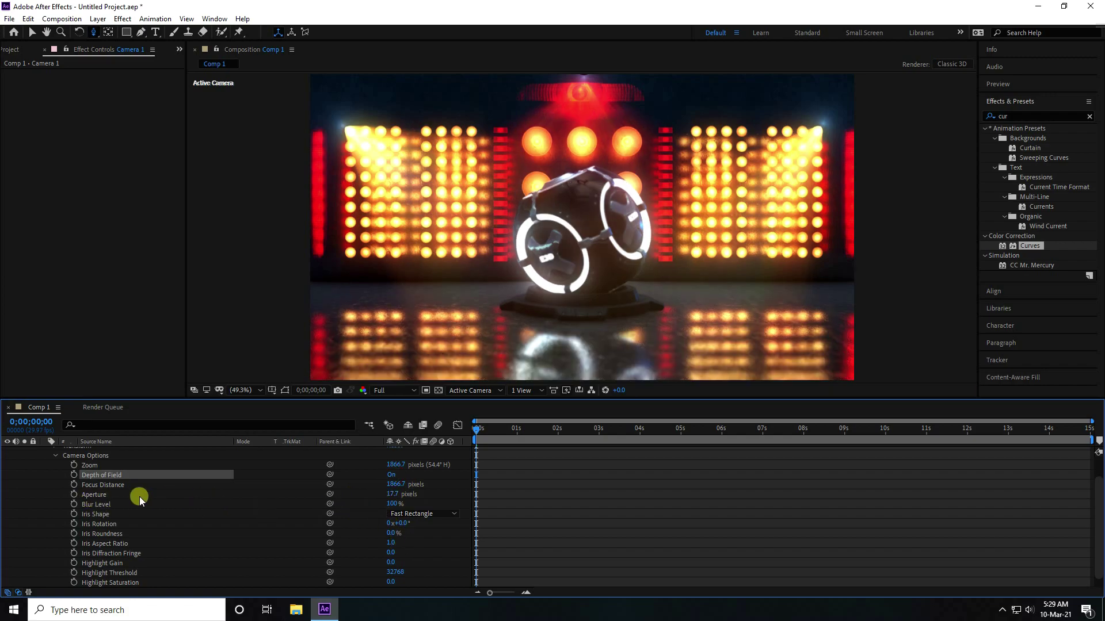
click(392, 494)
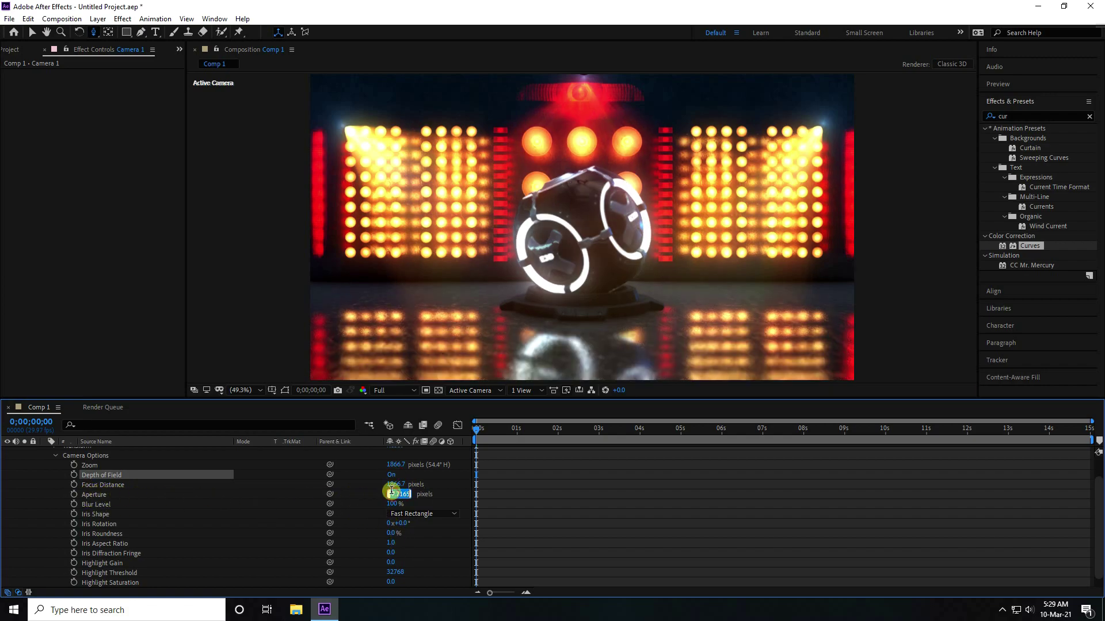
text(50)
key(Return)
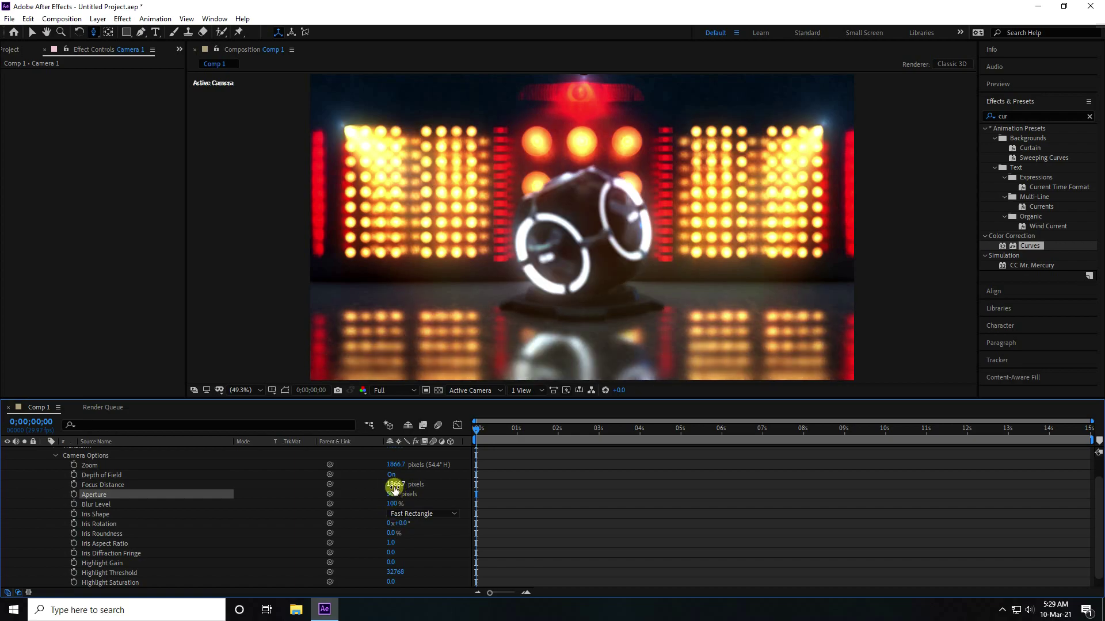
Add a starting Focus Distance keyframe to Camera 1 at 0;00;00;00 and set it to 600 pixels
click(74, 485)
scroll(63, 487, up, 3)
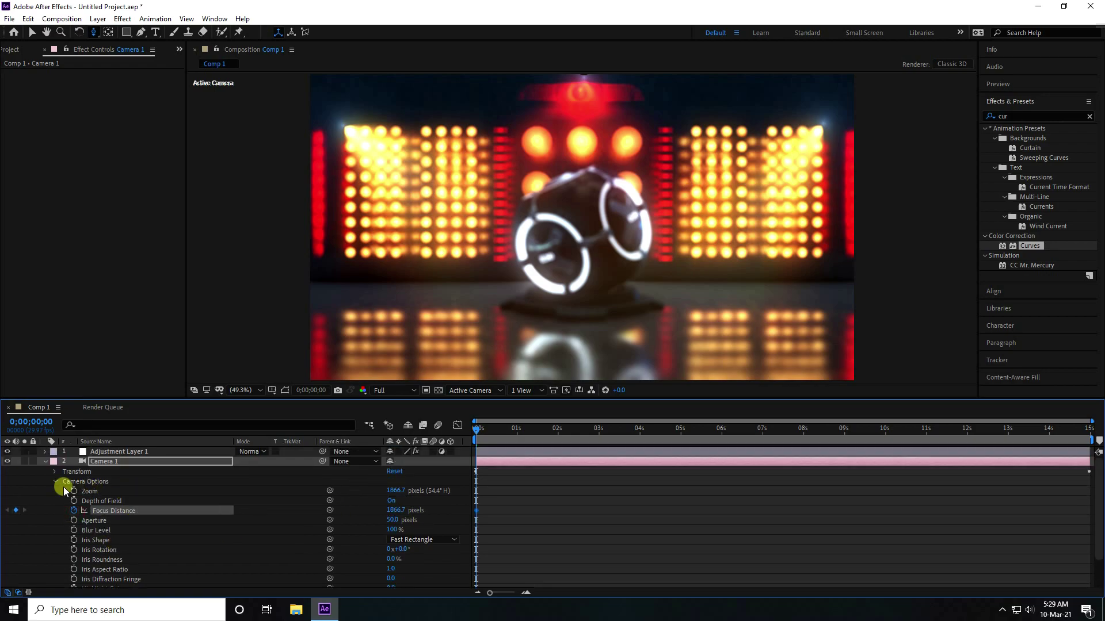
click(46, 463)
click(99, 464)
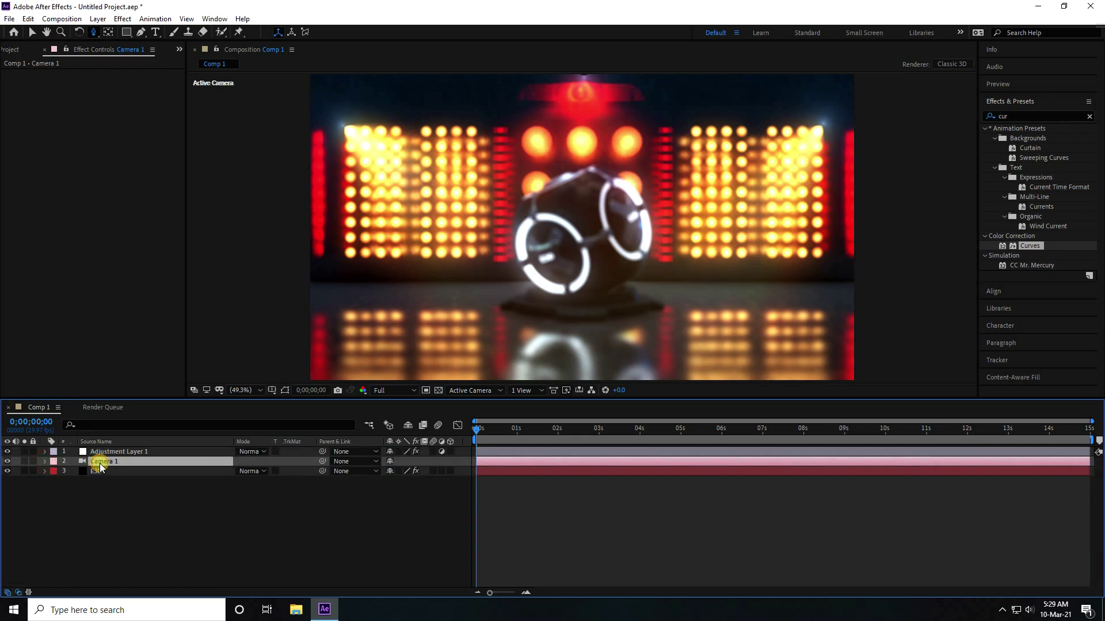
key(u)
click(397, 491)
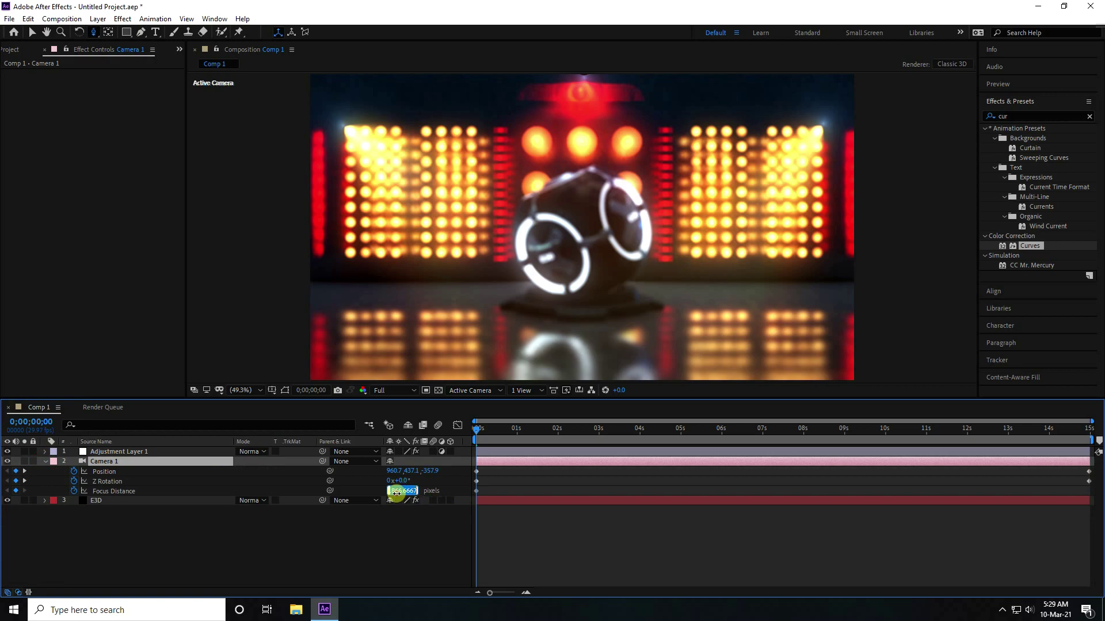
text(600)
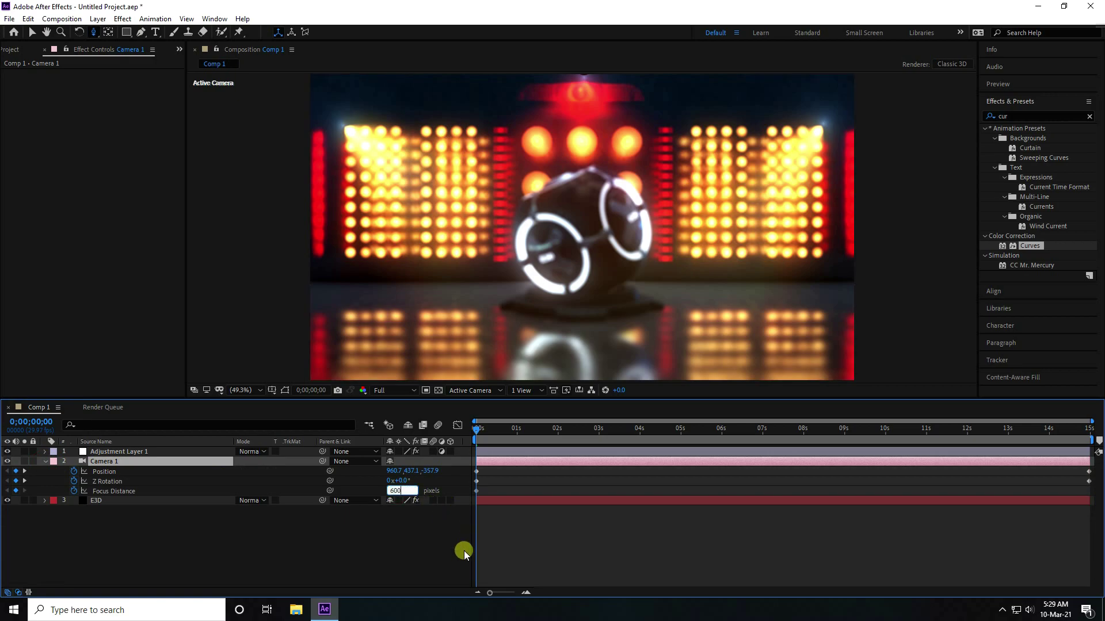
key(Return)
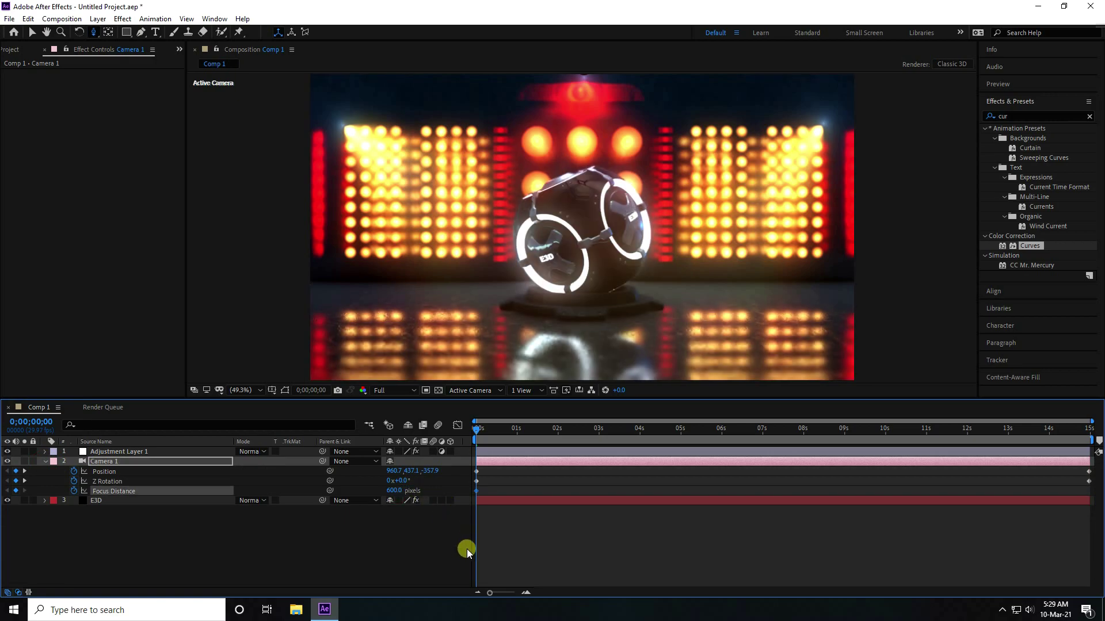
Keyframe Camera 1's Focus Distance at 0;00;06;29, trying 400 pixels and settling on 500 pixels
drag(480, 441, 761, 432)
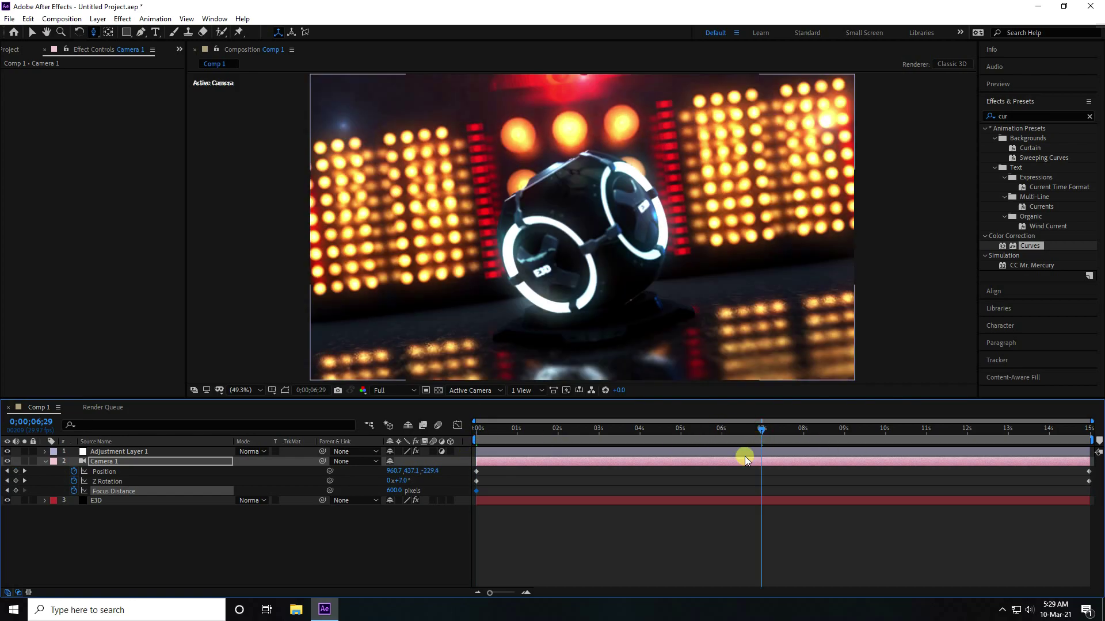
click(397, 490)
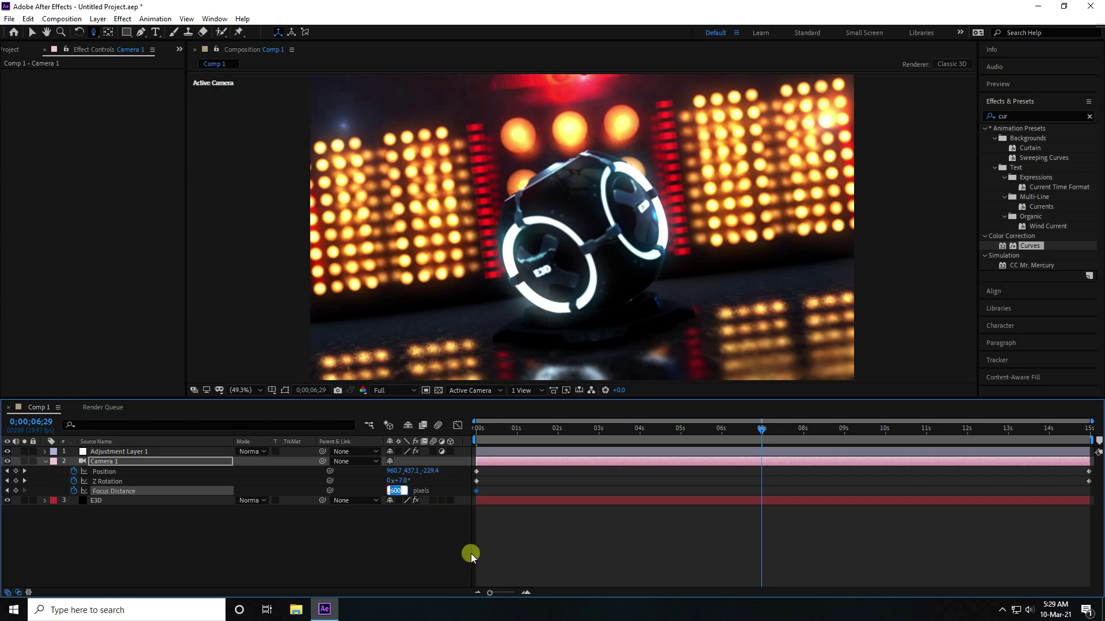
text(400)
key(Return)
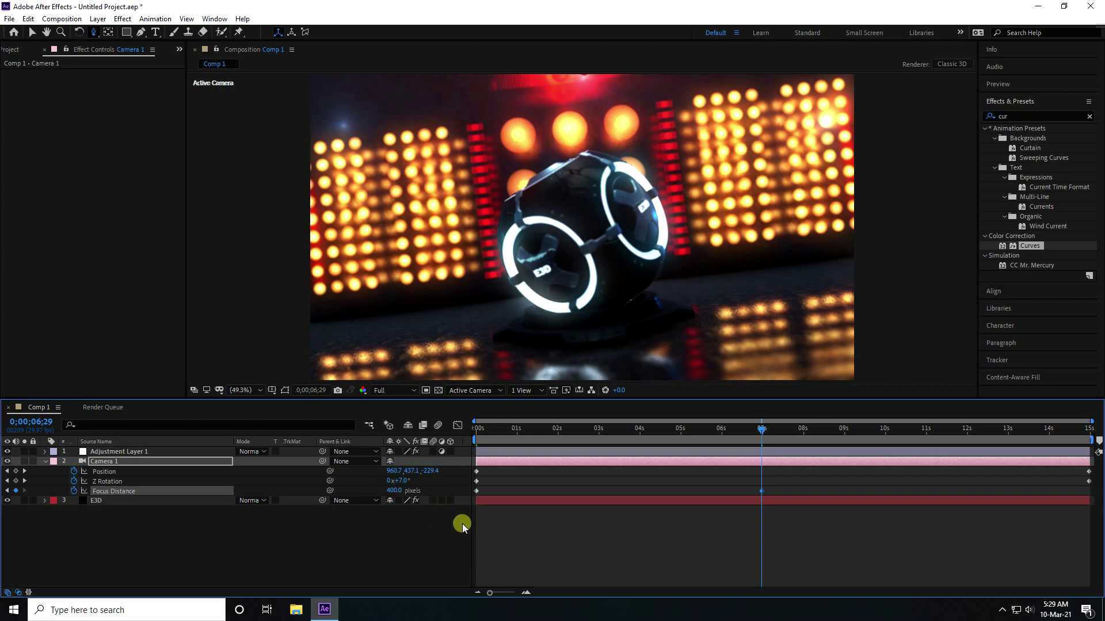
click(33, 32)
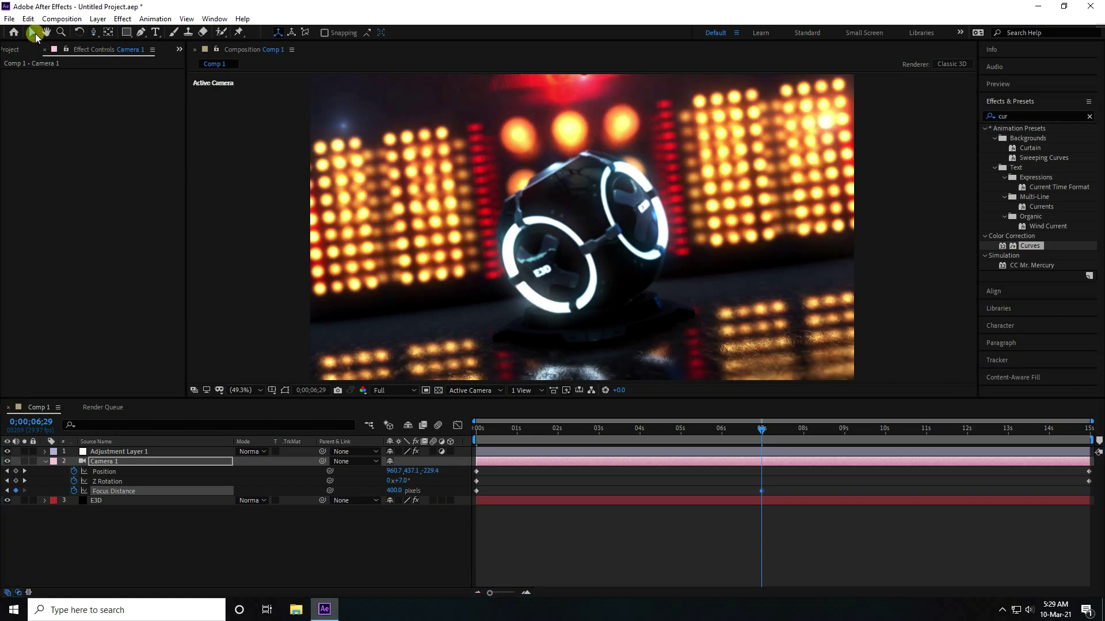
click(391, 490)
text(300)
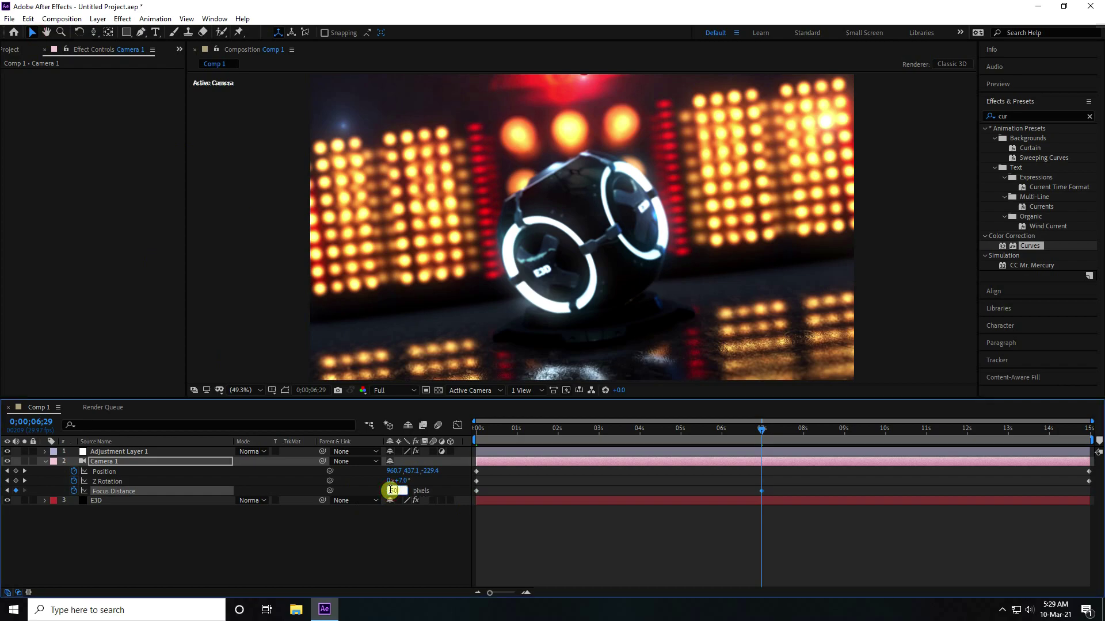
key(Return)
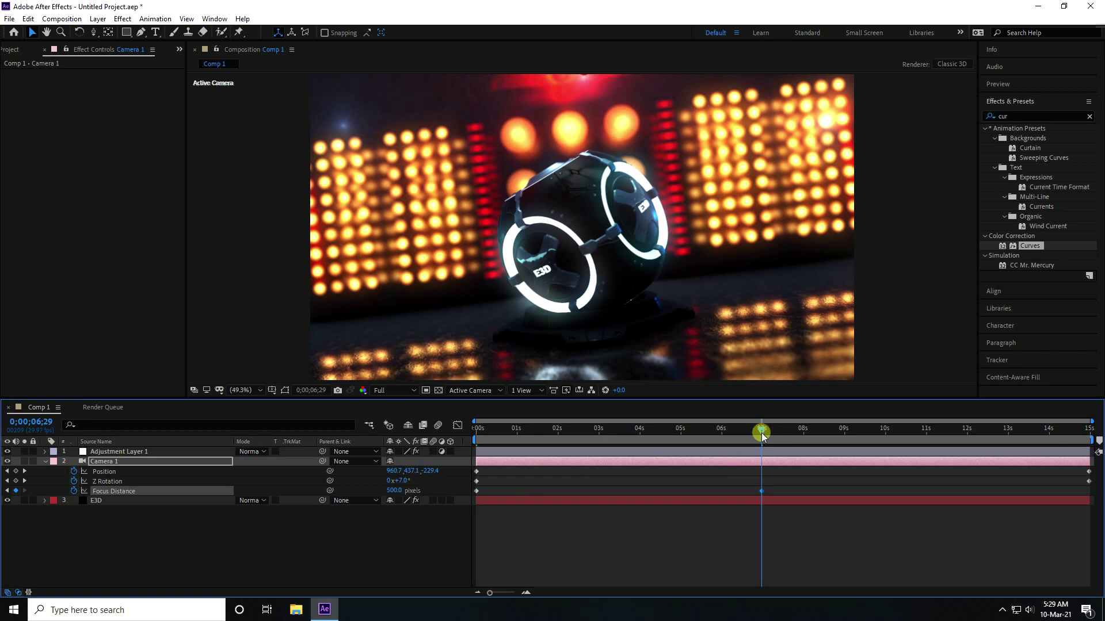
Add a Focus Distance keyframe of 300 pixels to Camera 1 at 0;00;14;29
drag(761, 435, 1098, 460)
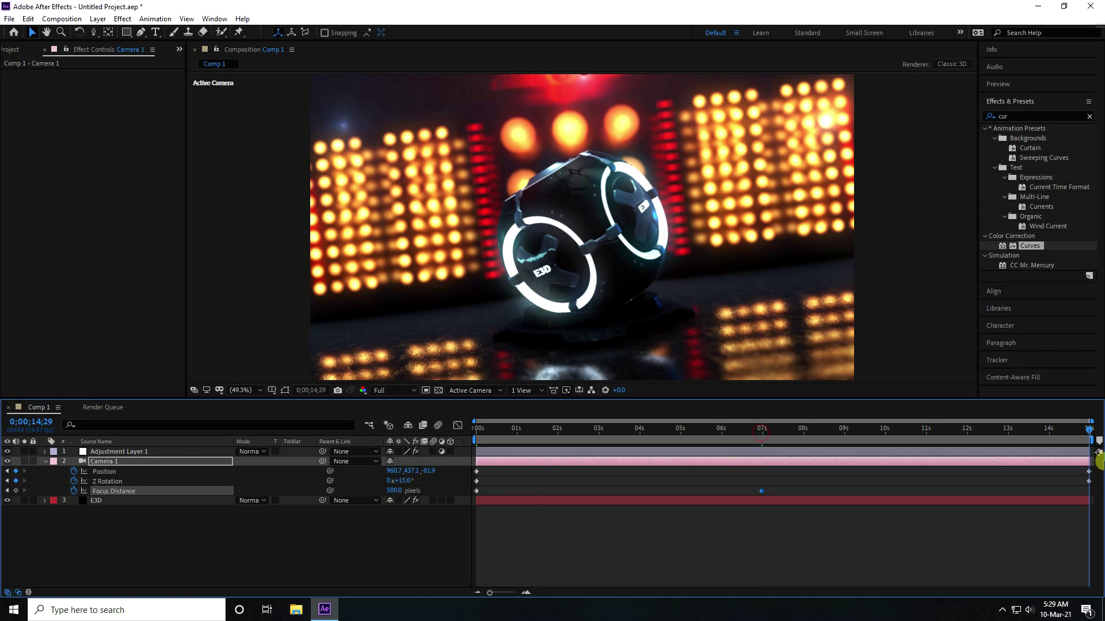
click(385, 491)
text(300)
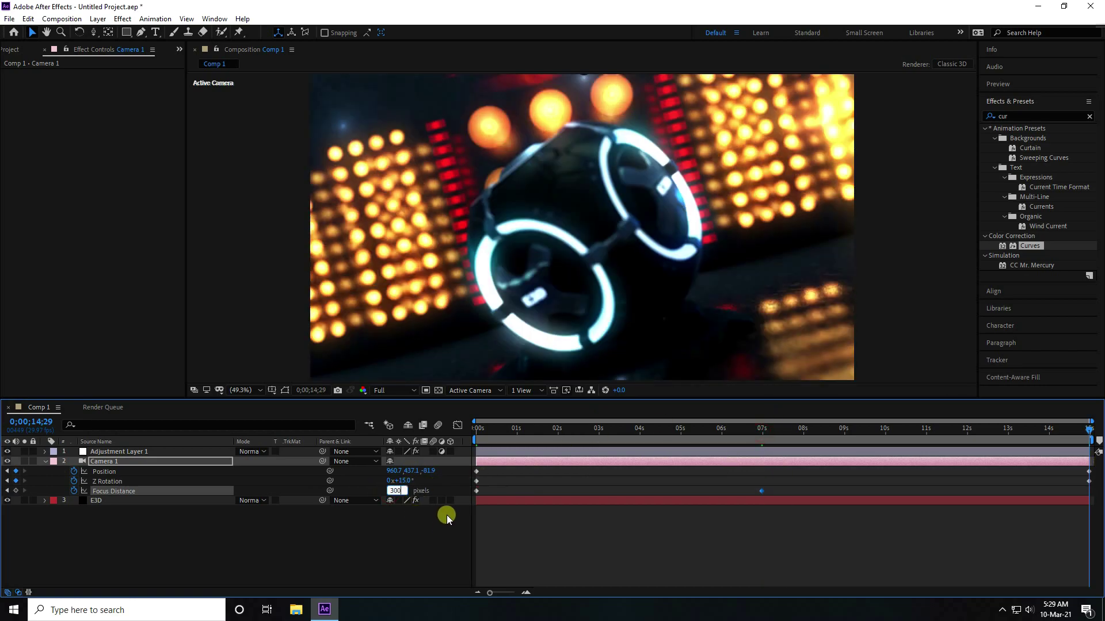
key(Return)
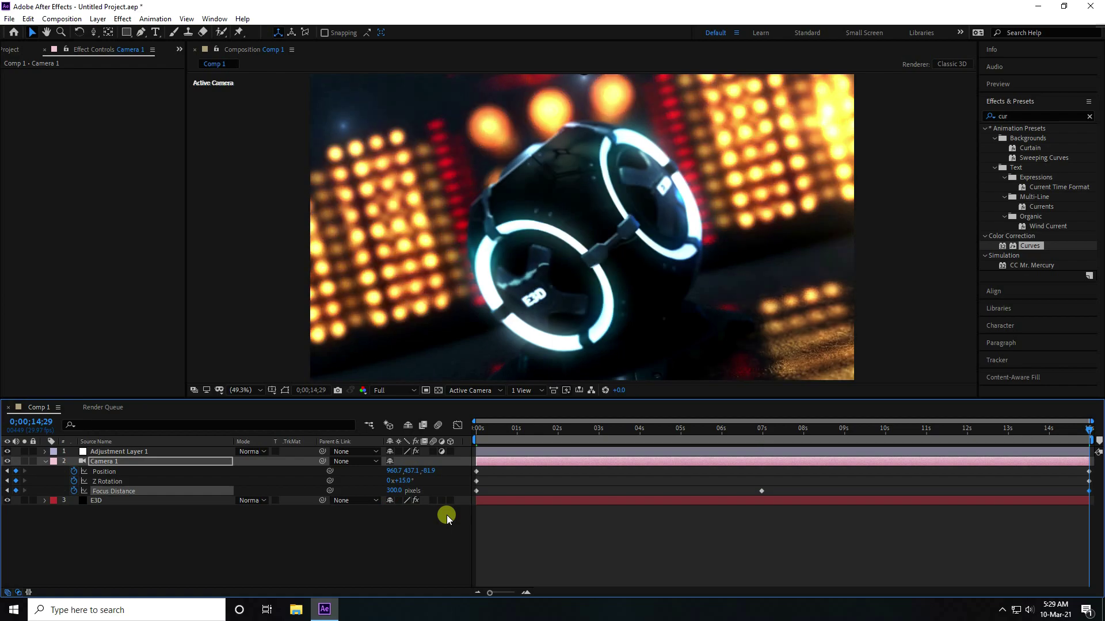
Try Focus Distance values of 250 and 450 pixels on the keyframe at 0;00;14;29
click(393, 491)
text(250)
key(Return)
click(396, 491)
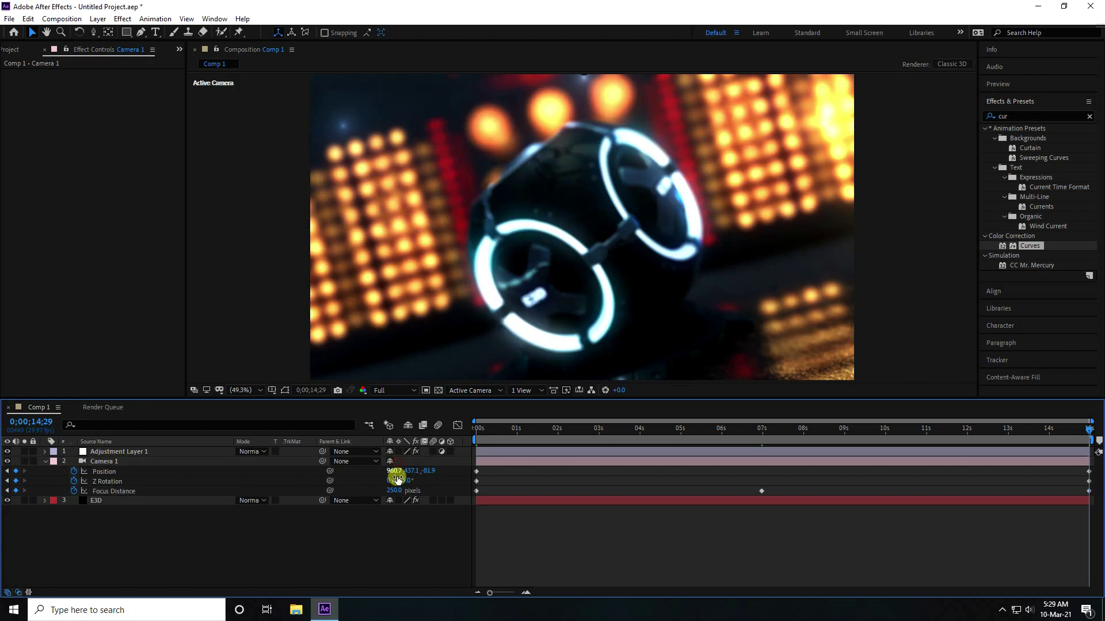
text(450)
key(Return)
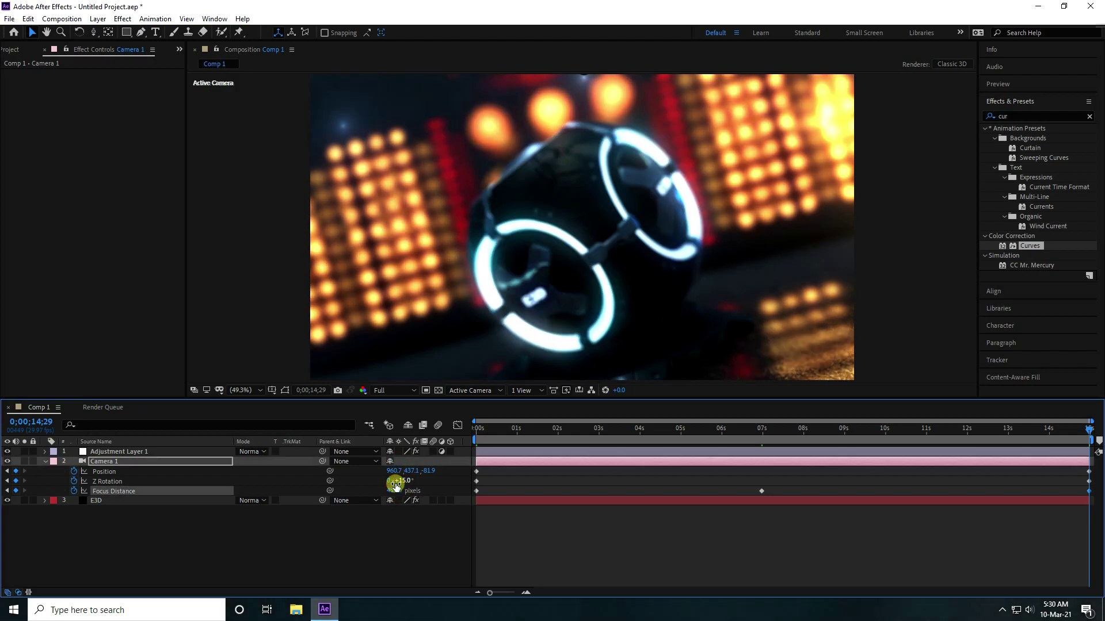
Set Camera 1's Focus Distance keyframe at 0;00;14;29 to 350 pixels
click(396, 491)
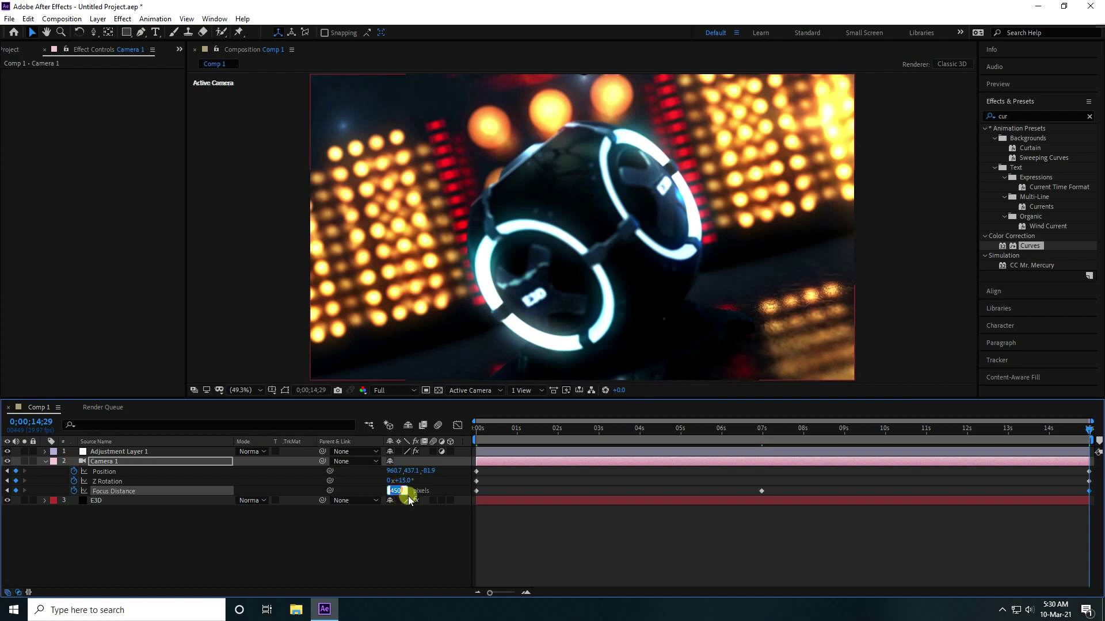
text(350)
key(Return)
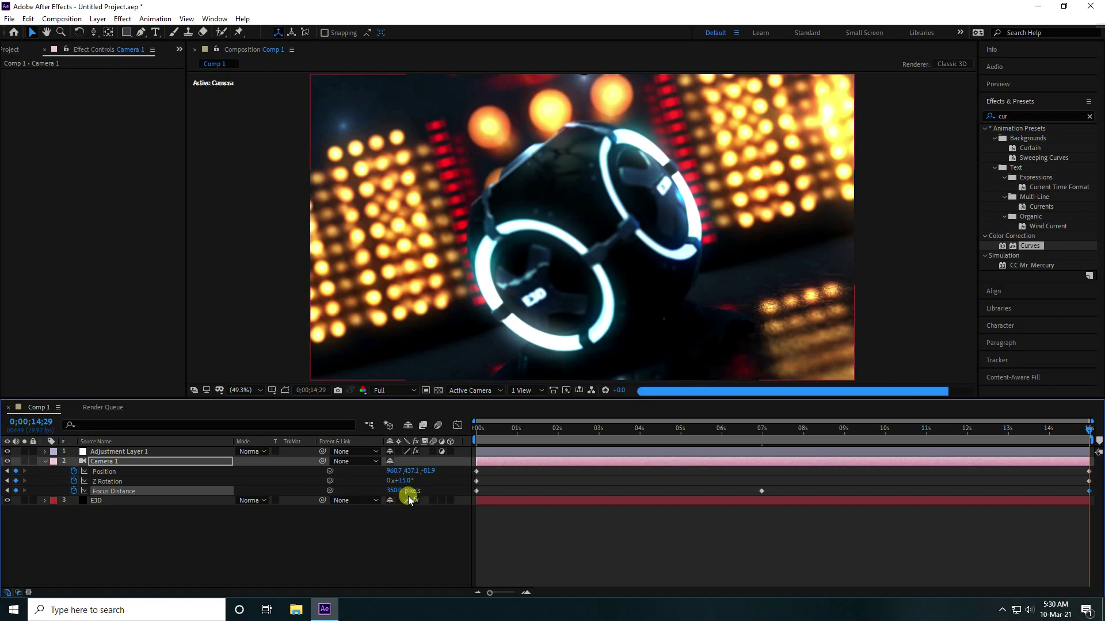
Check the trophy's focus at several times, including 0;00;10;29 and 0;00;03;00, and preview the animation from the first frame
click(925, 430)
click(395, 491)
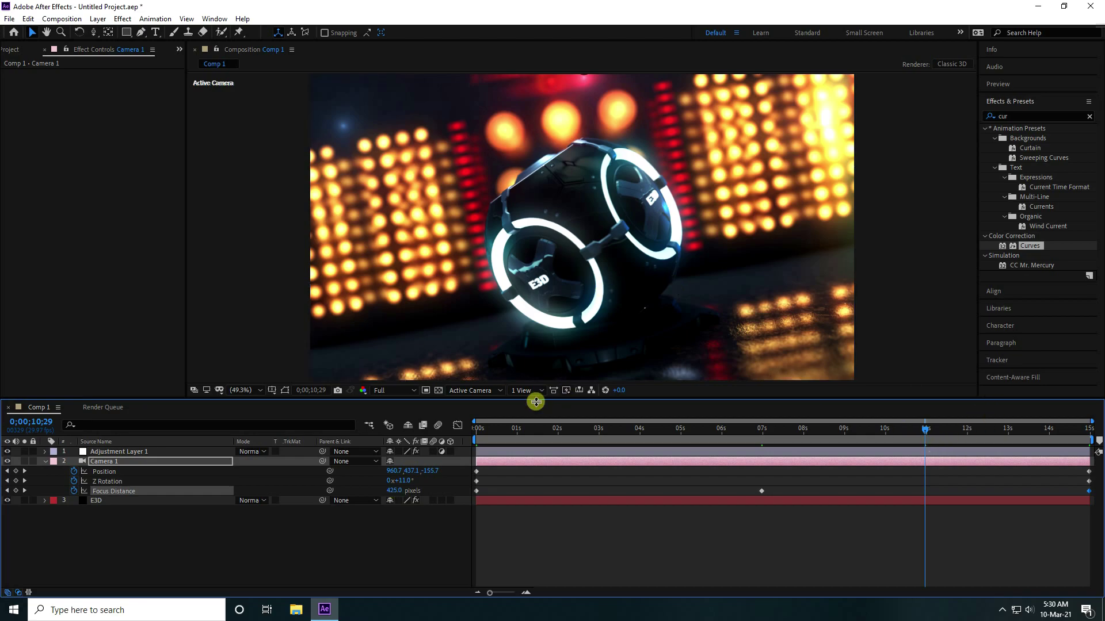
click(599, 430)
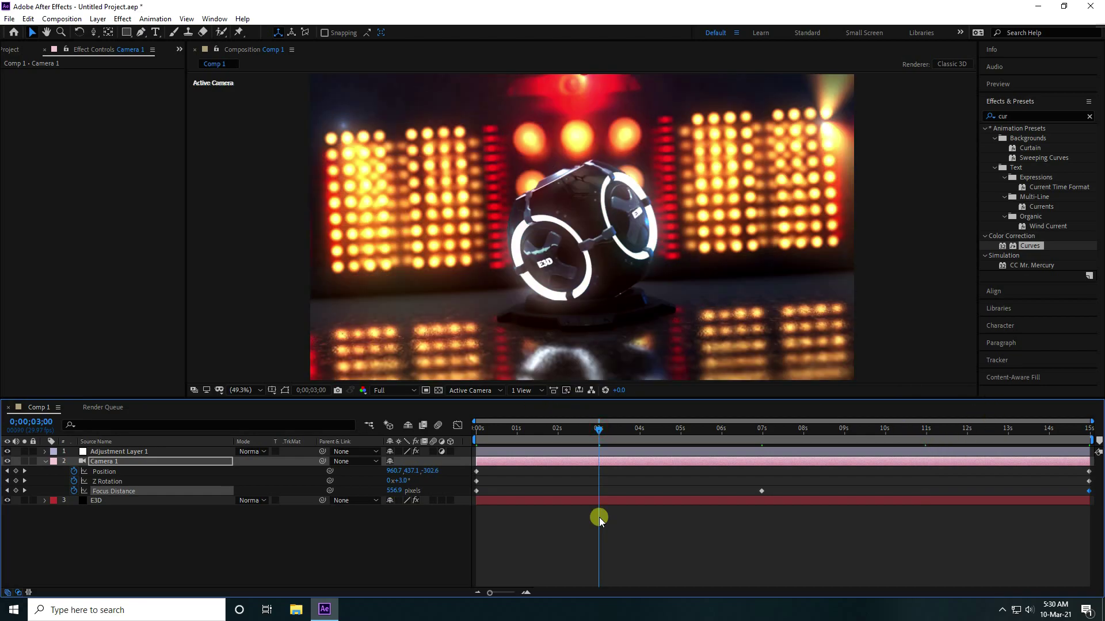
drag(599, 429, 581, 431)
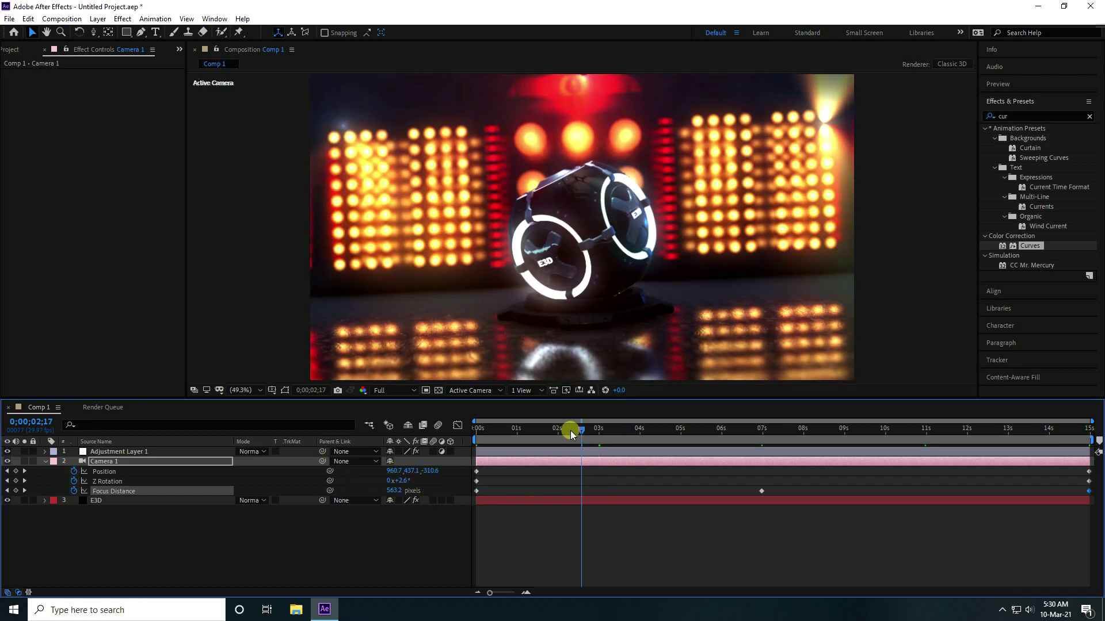
drag(571, 431, 447, 432)
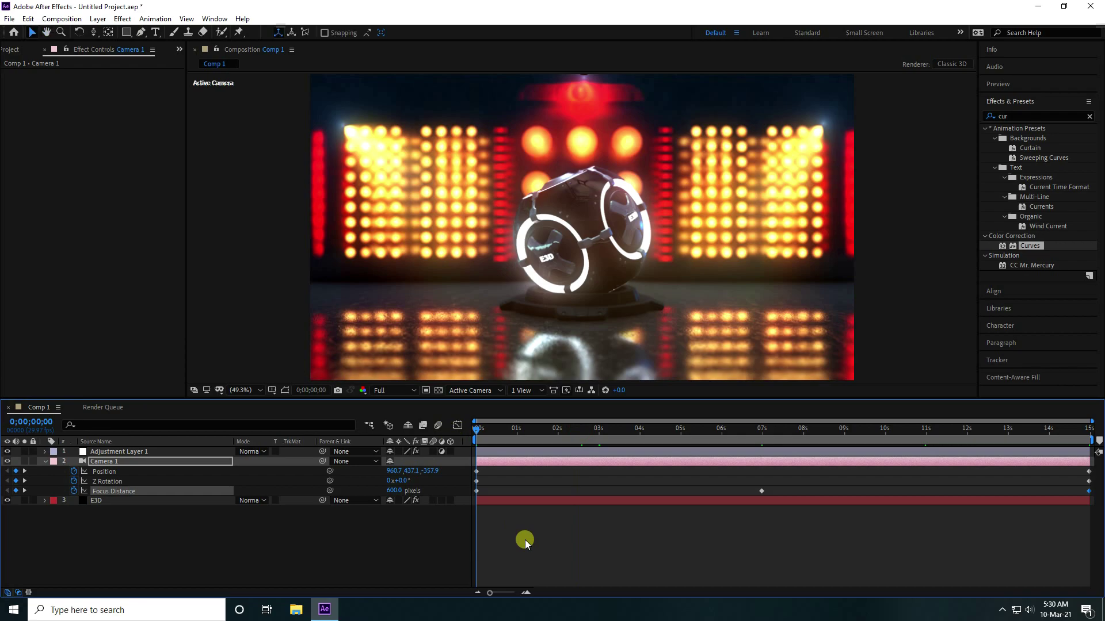
key(space)
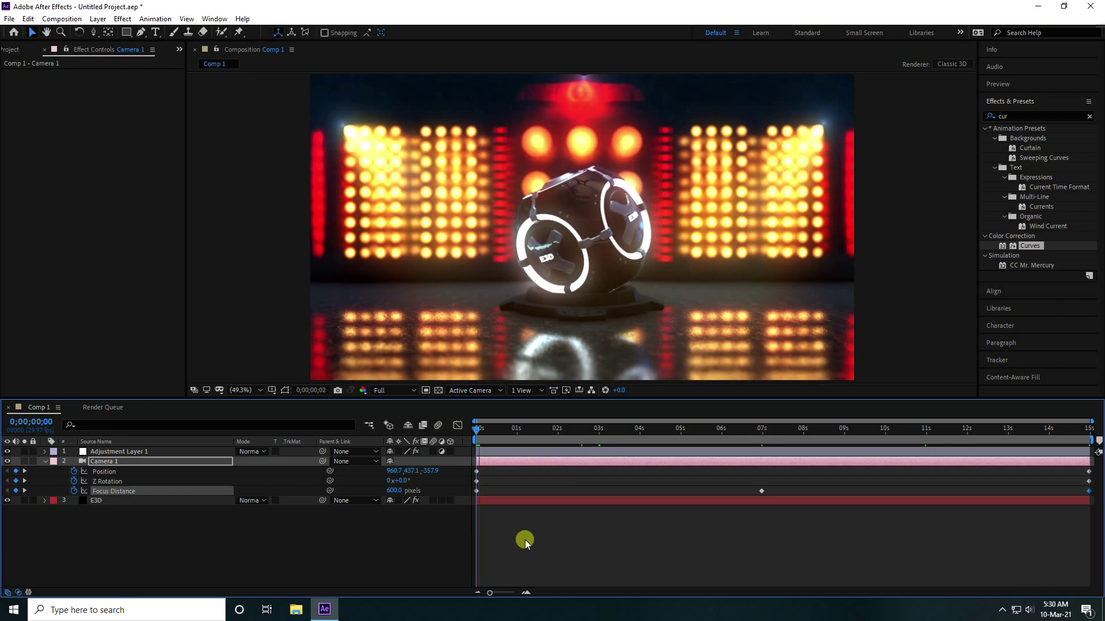